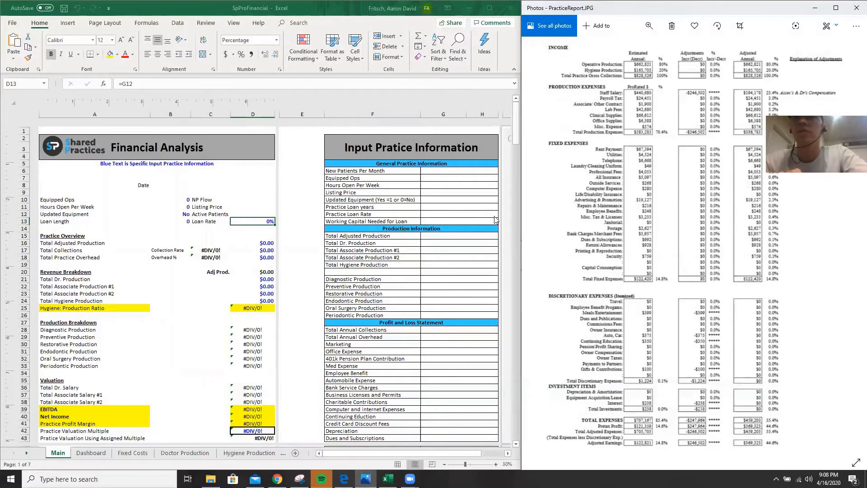
Step: Widen the spreadsheet window beside the practice report image and review the Financial Analysis and practice input sections of the Main sheet
{"action": "left_click_drag", "start_coordinate": [520, 242], "coordinate": [541, 249]}
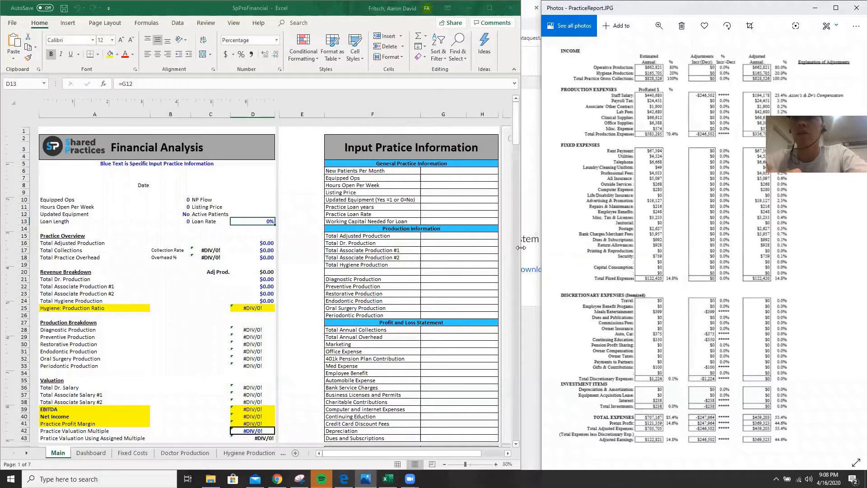
{"action": "left_click_drag", "start_coordinate": [521, 248], "coordinate": [541, 248]}
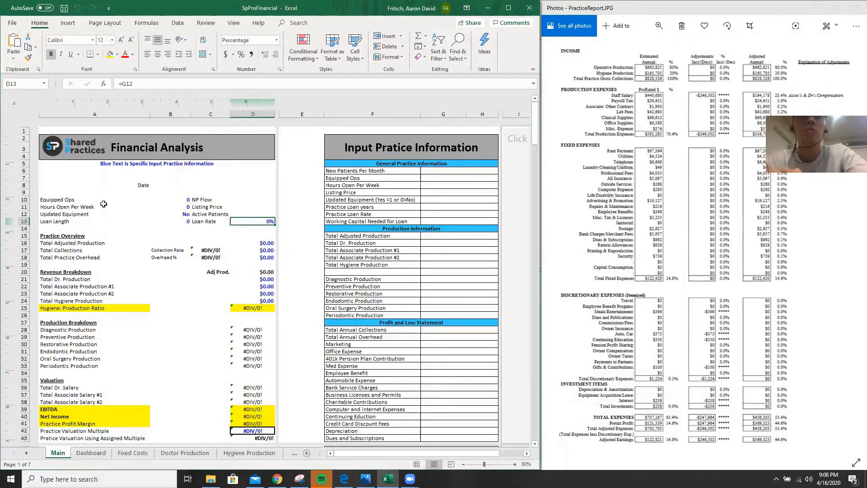
{"action": "scroll", "coordinate": [182, 268], "scroll_direction": "down", "scroll_amount": 2}
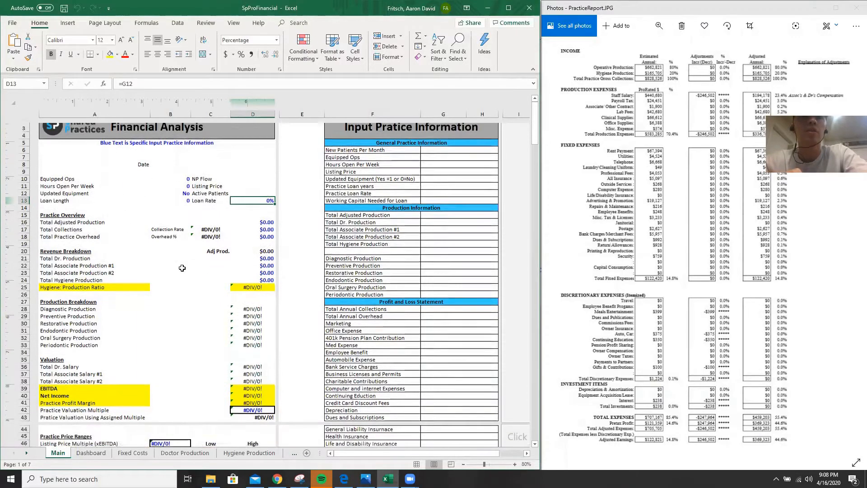
{"action": "scroll", "coordinate": [182, 269], "scroll_direction": "up", "scroll_amount": 2}
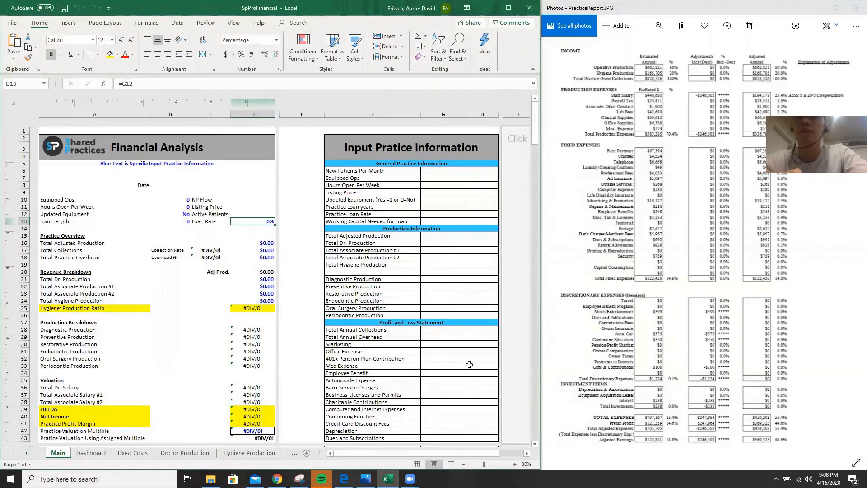
{"action": "scroll", "coordinate": [451, 277], "scroll_direction": "down", "scroll_amount": 4}
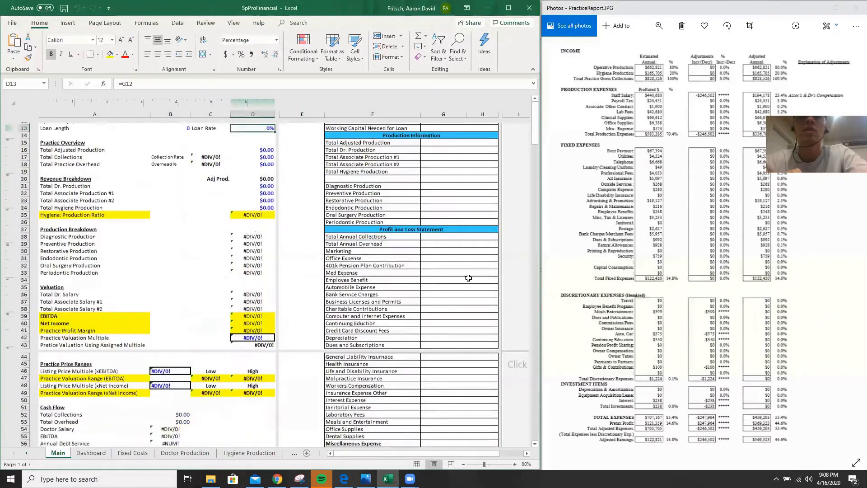
{"action": "scroll", "coordinate": [361, 253], "scroll_direction": "up", "scroll_amount": 3}
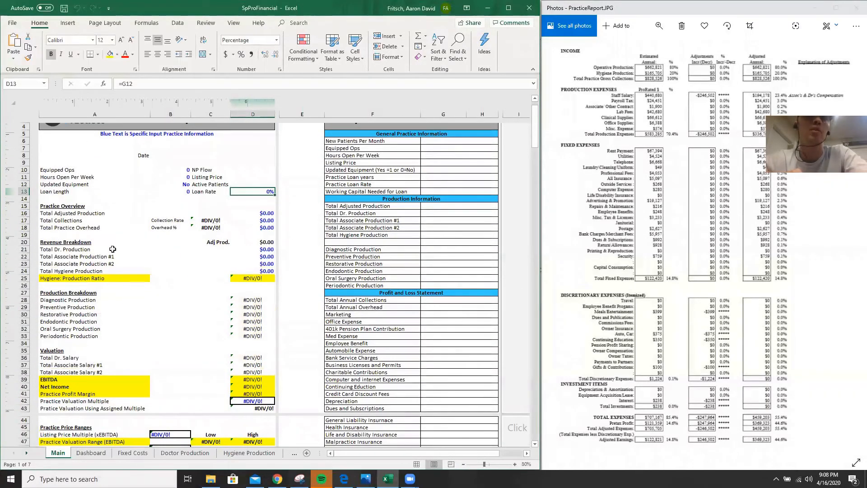
{"action": "scroll", "coordinate": [210, 289], "scroll_direction": "down", "scroll_amount": 1}
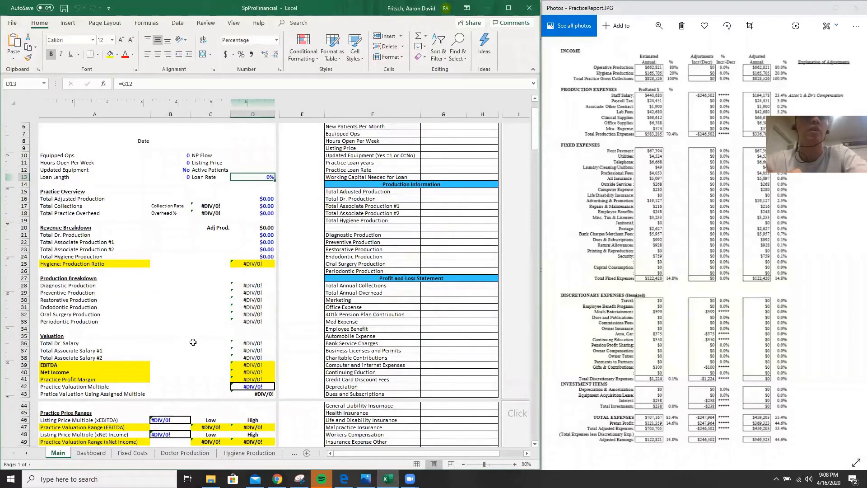
{"action": "scroll", "coordinate": [193, 342], "scroll_direction": "down", "scroll_amount": 8}
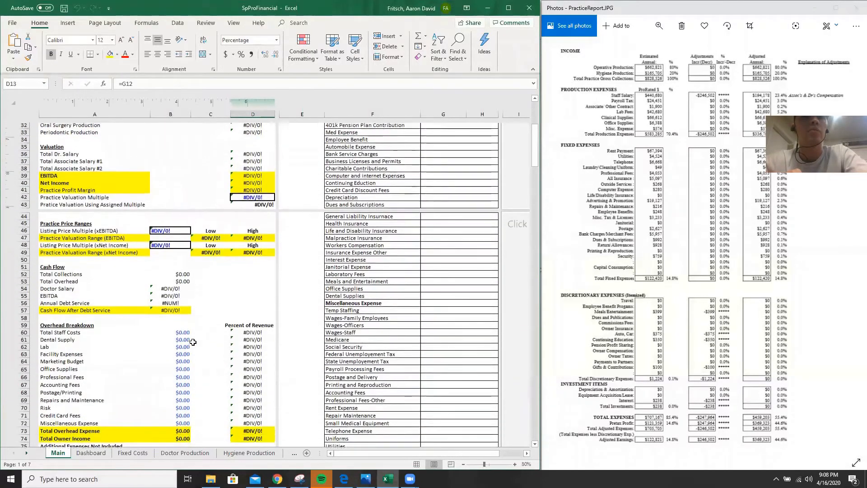
Step: Inspect the Production Breakdown formulas for diagnostic, preventive and restorative production, and look over the remaining sections of the Main sheet
{"action": "scroll", "coordinate": [193, 342], "scroll_direction": "up", "scroll_amount": 6}
{"action": "left_click", "coordinate": [253, 221]}
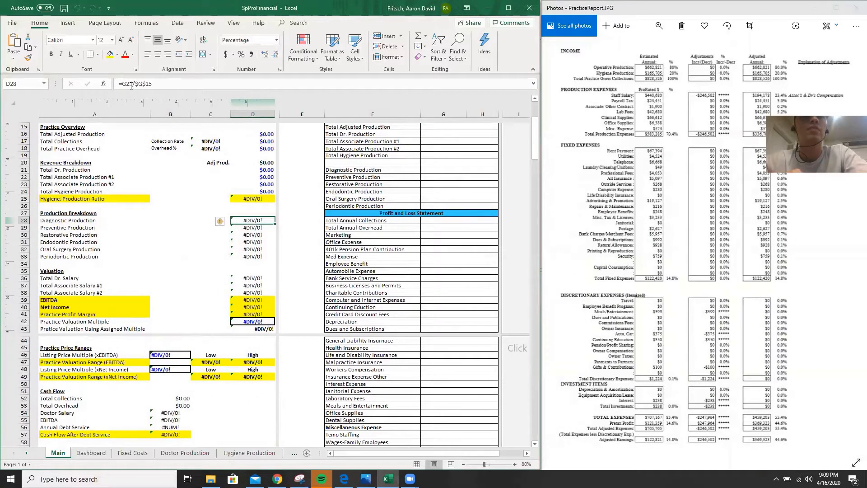
{"action": "left_click", "coordinate": [256, 227]}
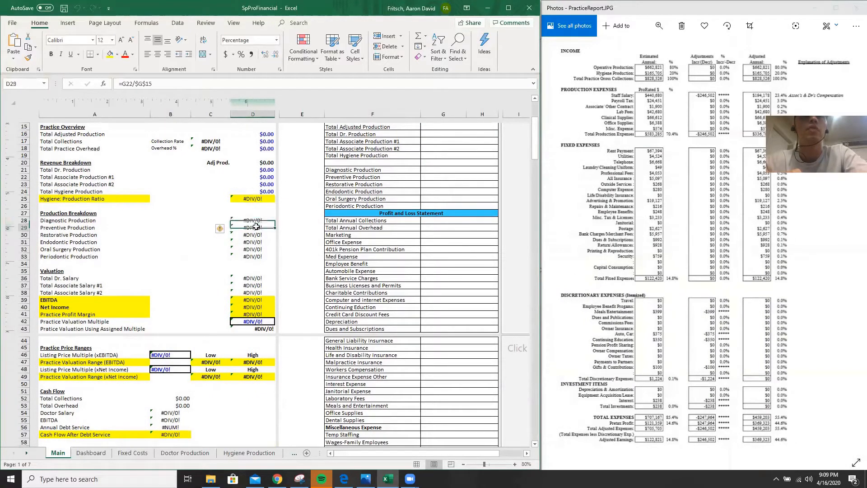
{"action": "left_click", "coordinate": [256, 236]}
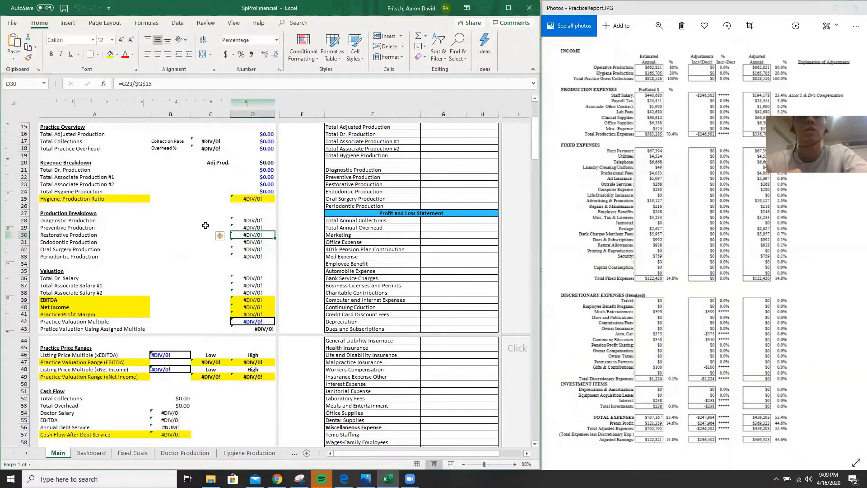
{"action": "scroll", "coordinate": [247, 307], "scroll_direction": "down", "scroll_amount": 6}
{"action": "scroll", "coordinate": [247, 308], "scroll_direction": "down", "scroll_amount": 10}
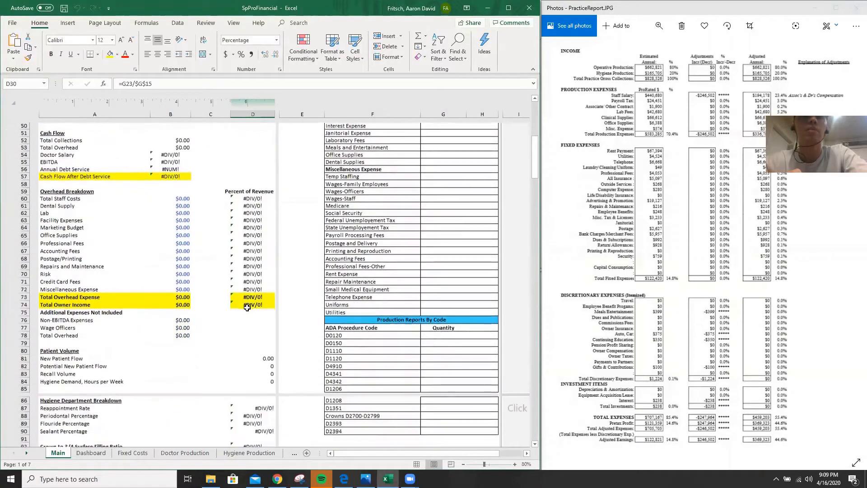
{"action": "scroll", "coordinate": [247, 307], "scroll_direction": "up", "scroll_amount": 20}
{"action": "scroll", "coordinate": [247, 307], "scroll_direction": "down", "scroll_amount": 1}
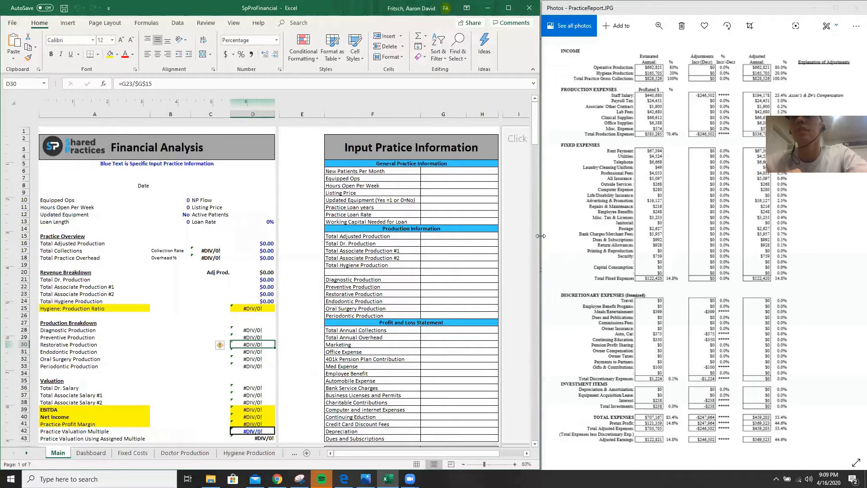
Step: Narrow the spreadsheet window and extend the practice report image to meet it side by side
{"action": "left_click_drag", "start_coordinate": [540, 236], "coordinate": [501, 236]}
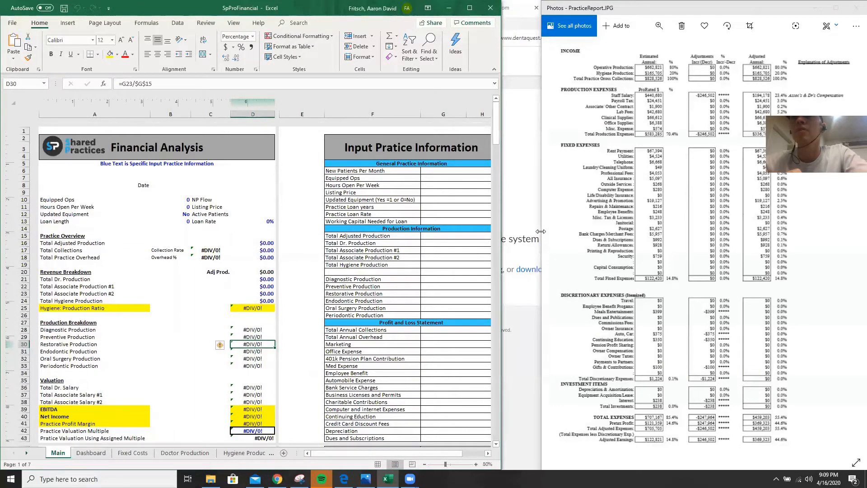
{"action": "left_click_drag", "start_coordinate": [541, 231], "coordinate": [501, 232]}
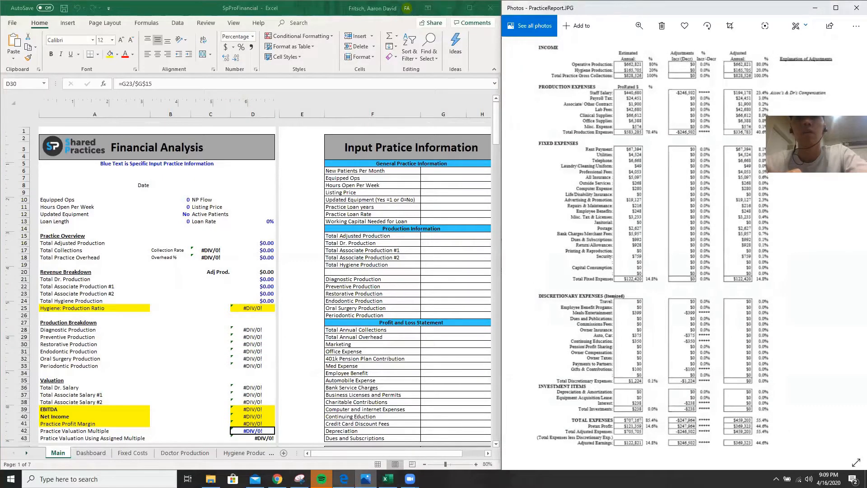
Step: Switch to PracticeReportCode.pdf in Edge, examine the production summary by procedure code, and return to the spreadsheet and report image
{"action": "left_click", "coordinate": [343, 479]}
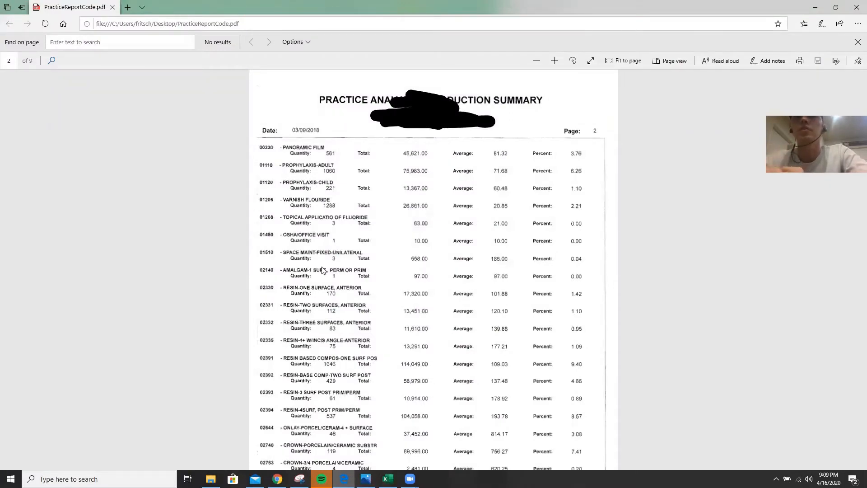
{"action": "scroll", "coordinate": [322, 270], "scroll_direction": "down", "scroll_amount": 15}
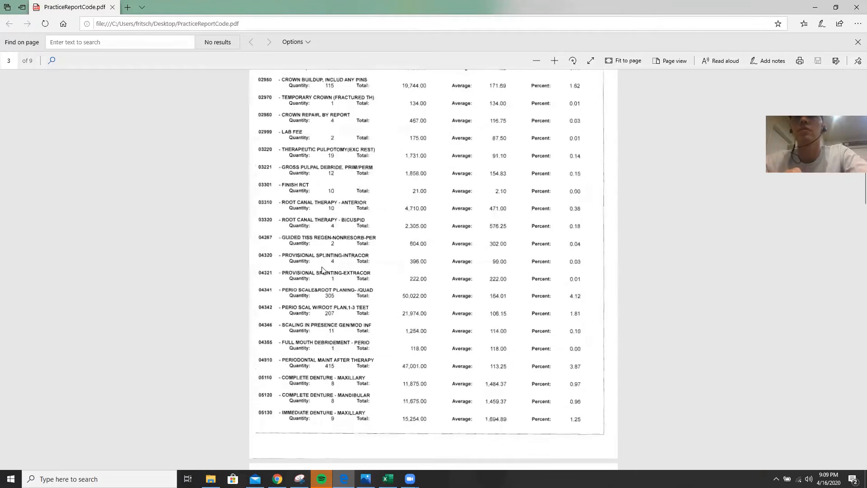
{"action": "scroll", "coordinate": [322, 270], "scroll_direction": "down", "scroll_amount": 5}
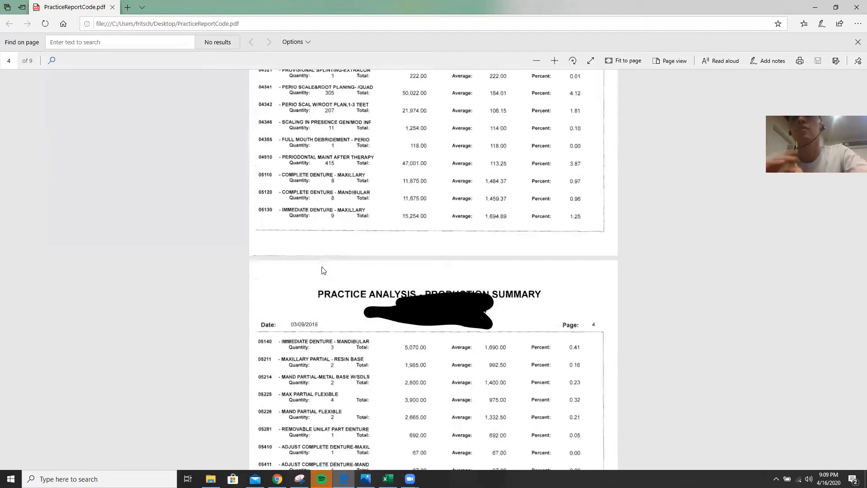
{"action": "scroll", "coordinate": [323, 270], "scroll_direction": "down", "scroll_amount": 5}
{"action": "scroll", "coordinate": [323, 270], "scroll_direction": "up", "scroll_amount": 15}
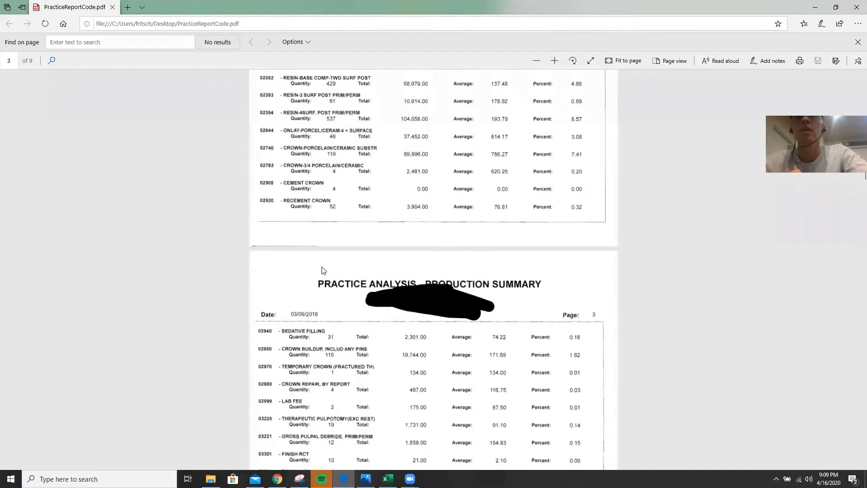
{"action": "scroll", "coordinate": [290, 242], "scroll_direction": "up", "scroll_amount": 5}
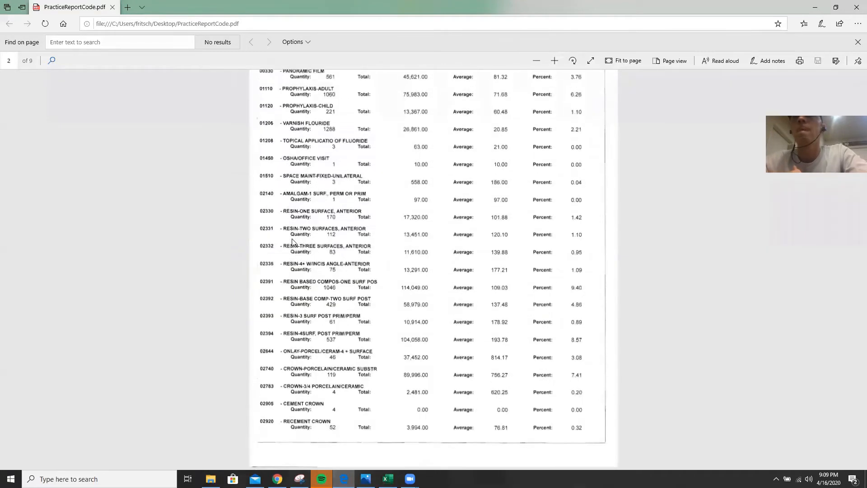
{"action": "left_click", "coordinate": [824, 5]}
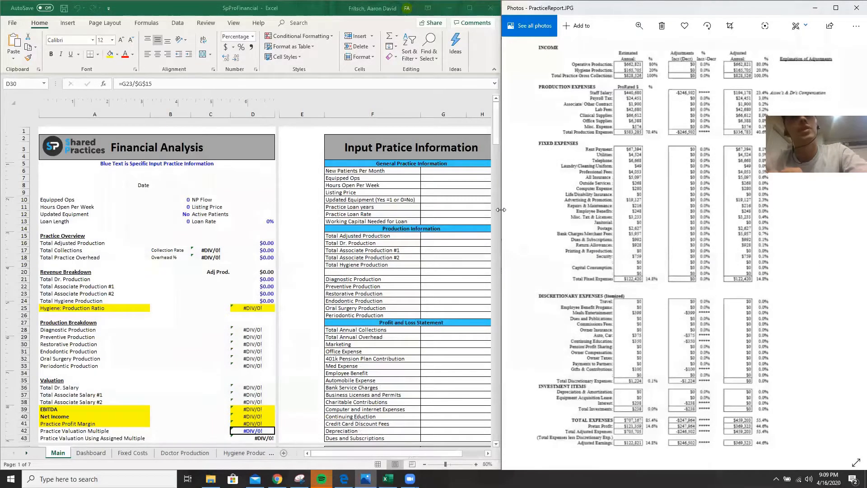
Step: Give the practice report image slightly more width and fit the spreadsheet window beside it, keeping the input column in view
{"action": "left_click_drag", "start_coordinate": [501, 210], "coordinate": [488, 210]}
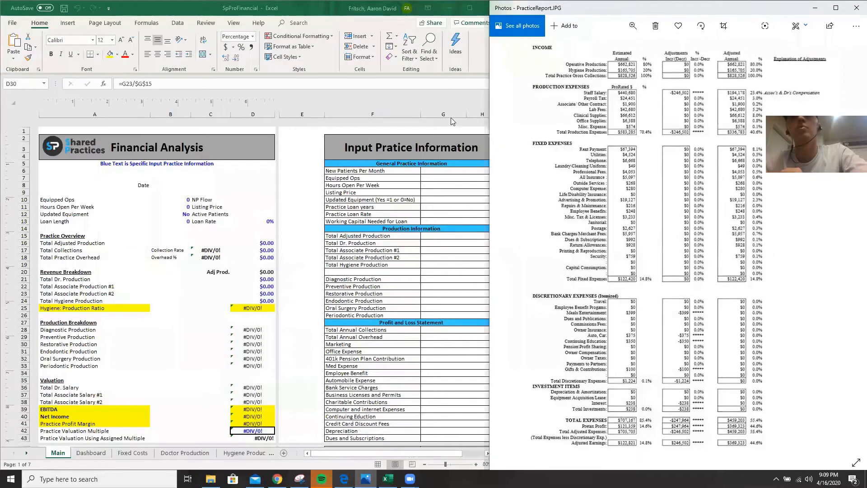
{"action": "left_click", "coordinate": [453, 94]}
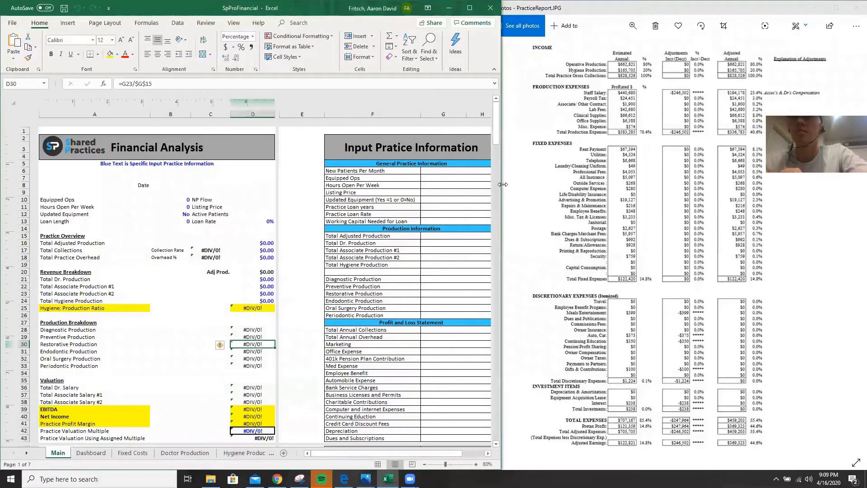
{"action": "left_click_drag", "start_coordinate": [502, 184], "coordinate": [488, 190]}
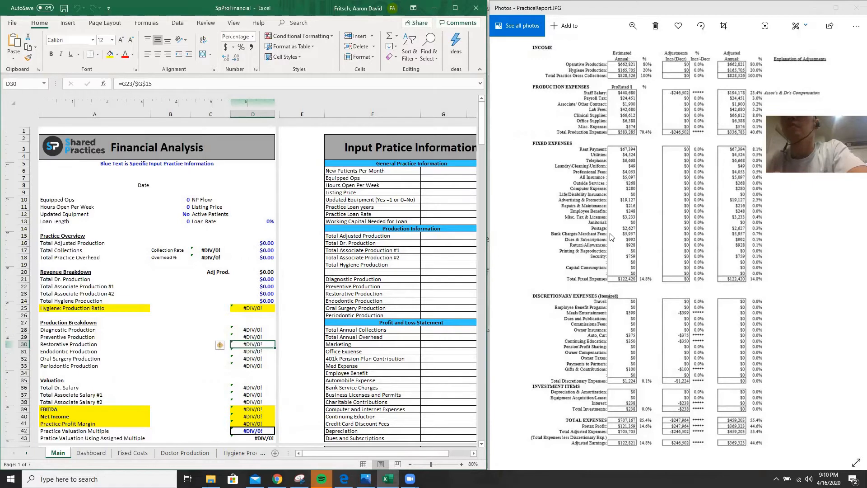
{"action": "scroll", "coordinate": [414, 355], "scroll_direction": "down", "scroll_amount": 2}
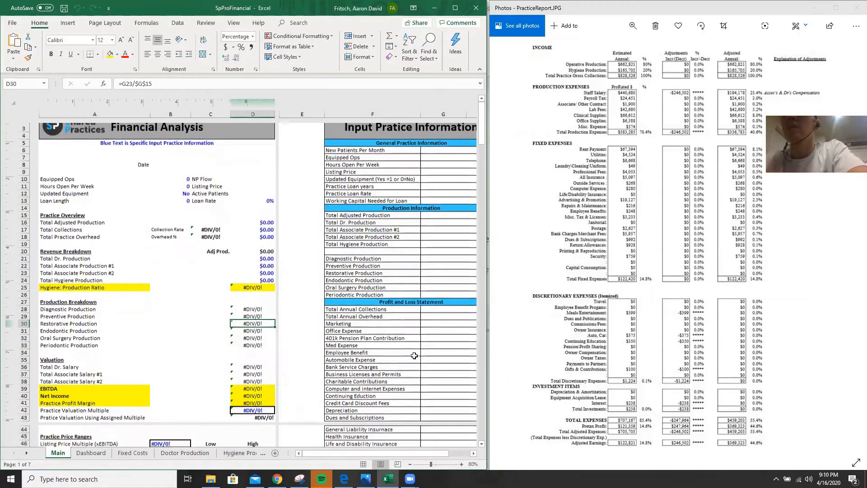
{"action": "scroll", "coordinate": [414, 355], "scroll_direction": "down", "scroll_amount": 1}
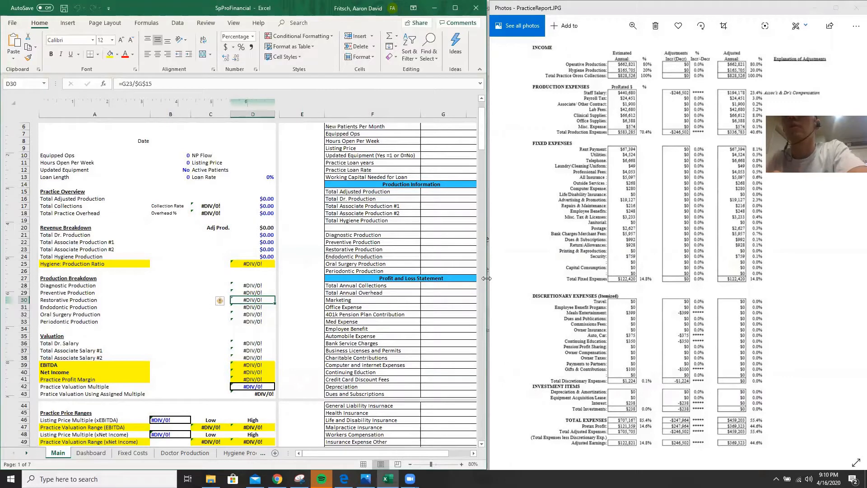
{"action": "left_click_drag", "start_coordinate": [486, 278], "coordinate": [489, 278]}
{"action": "scroll", "coordinate": [443, 175], "scroll_direction": "up", "scroll_amount": 2}
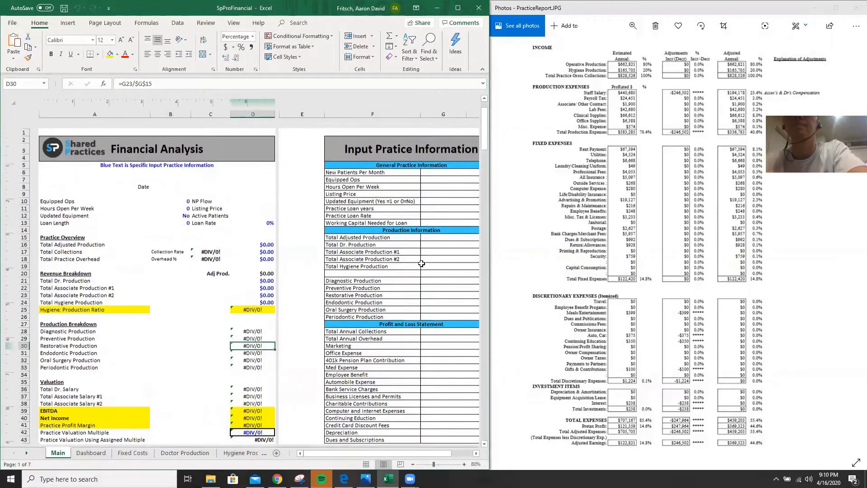
Step: Select the New Patients Per Month input cell, examine the oral evaluation quantities on page 1 of PracticeReportCode.pdf in Edge, and return to Excel
{"action": "left_click", "coordinate": [443, 175]}
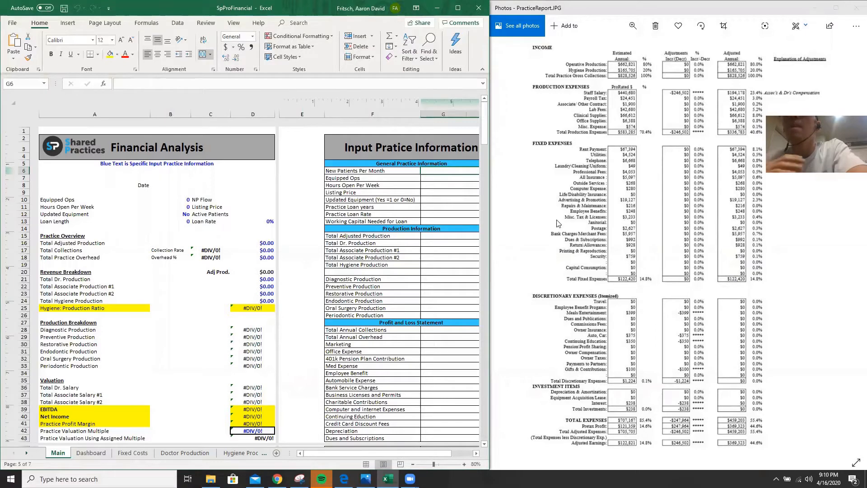
{"action": "left_click", "coordinate": [344, 478]}
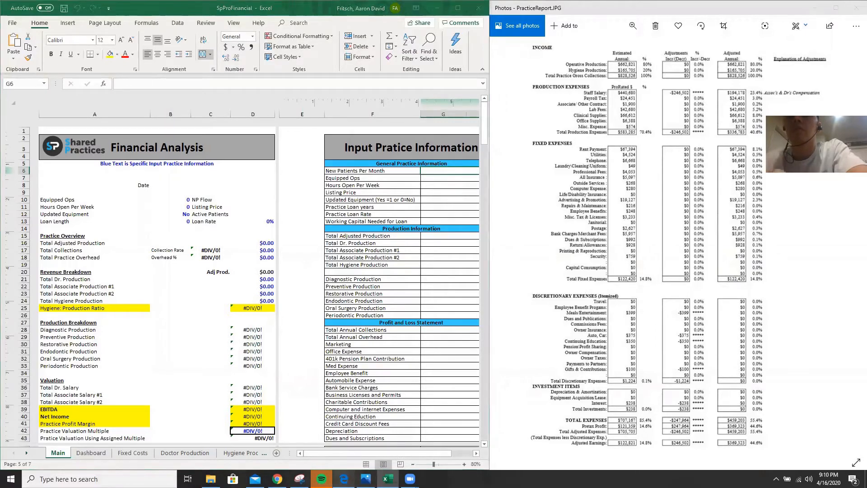
{"action": "scroll", "coordinate": [436, 214], "scroll_direction": "up", "scroll_amount": 10}
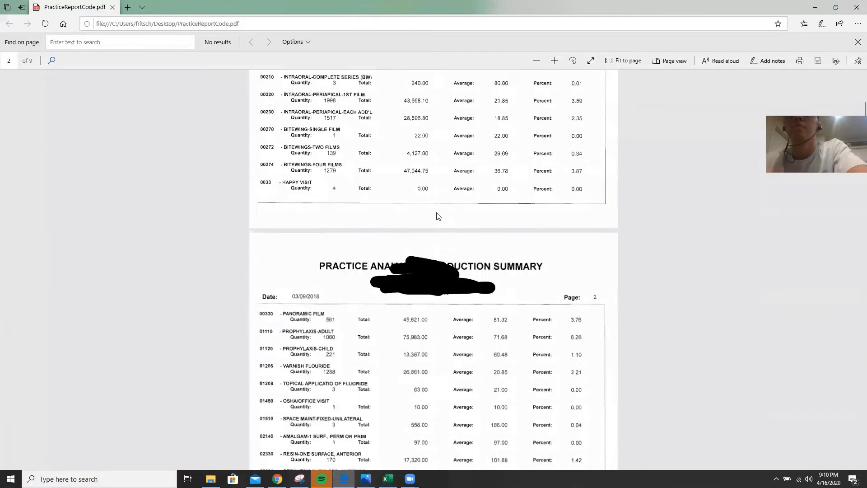
{"action": "scroll", "coordinate": [436, 216], "scroll_direction": "down", "scroll_amount": 3}
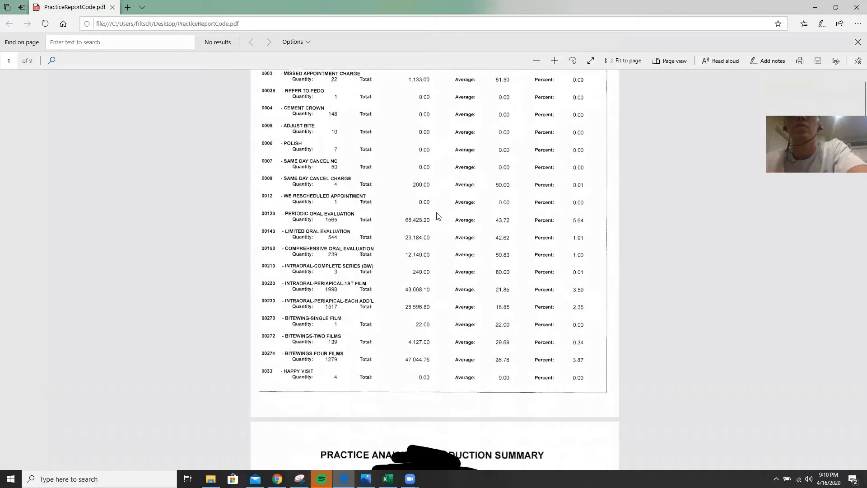
{"action": "scroll", "coordinate": [436, 216], "scroll_direction": "down", "scroll_amount": 1}
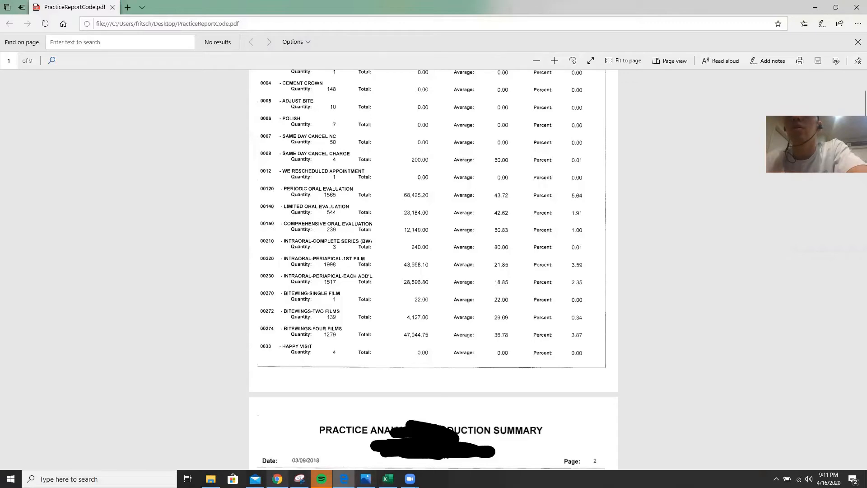
{"action": "left_click", "coordinate": [277, 478]}
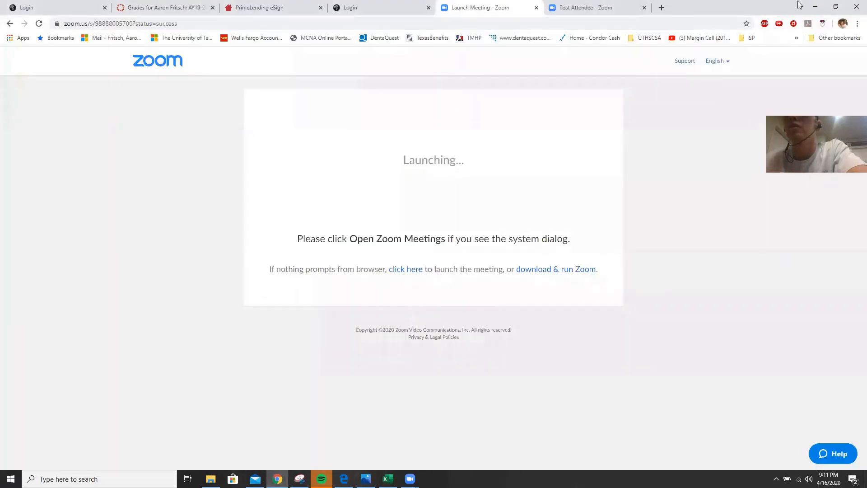
{"action": "left_click", "coordinate": [815, 6]}
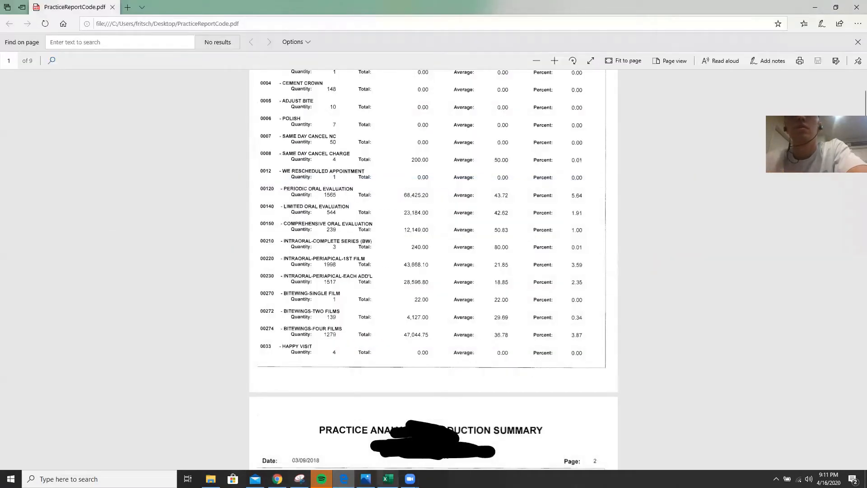
{"action": "left_click", "coordinate": [387, 478]}
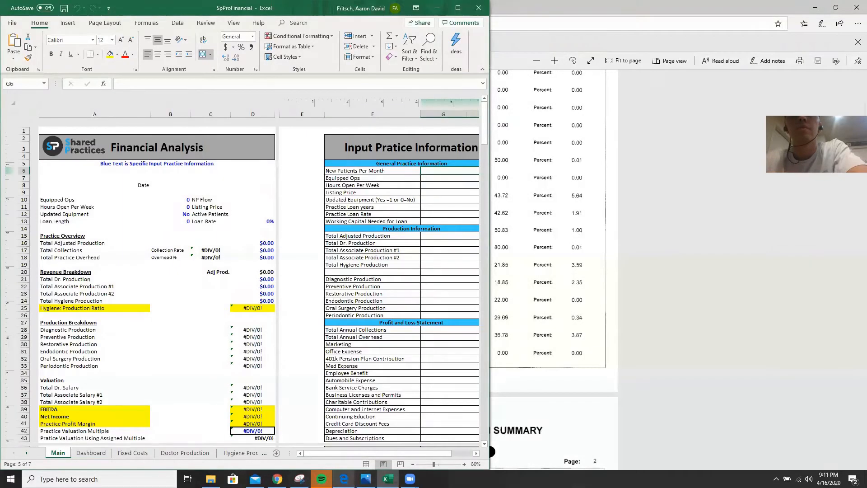
Step: Recheck the comprehensive oral evaluation quantity in PracticeReportCode.pdf in Edge, then enter =239/12 for New Patients Per Month in Excel beside the report image
{"action": "left_click", "coordinate": [343, 478]}
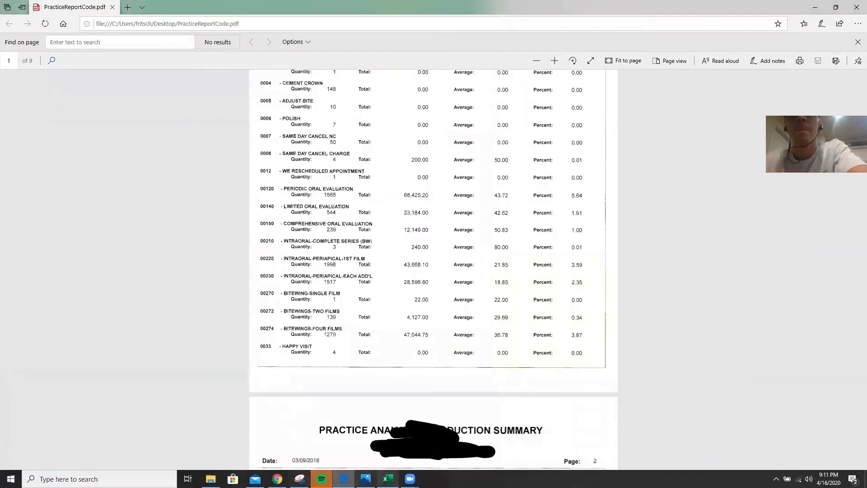
{"action": "left_click", "coordinate": [387, 479]}
{"action": "left_click", "coordinate": [365, 478]}
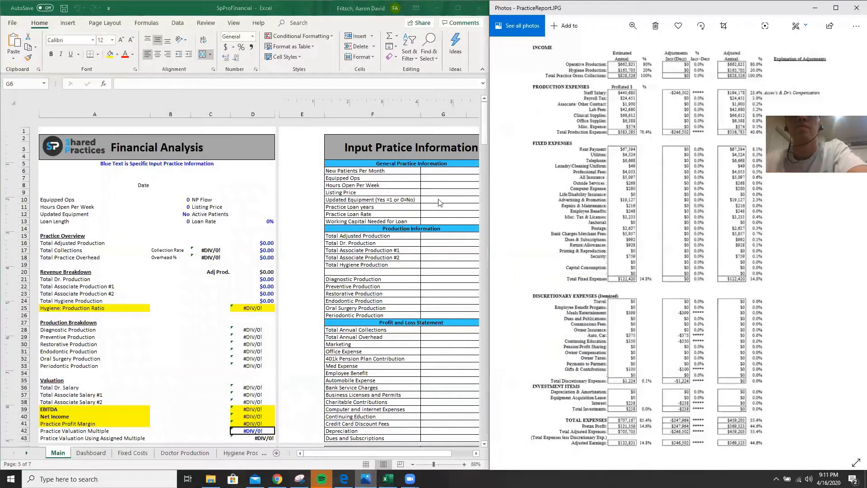
{"action": "left_click", "coordinate": [431, 171]}
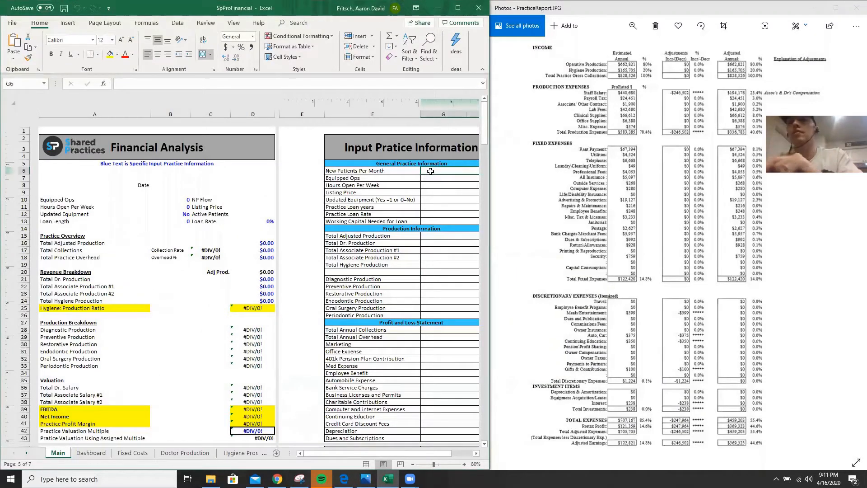
{"action": "type", "text": "=239/23"}
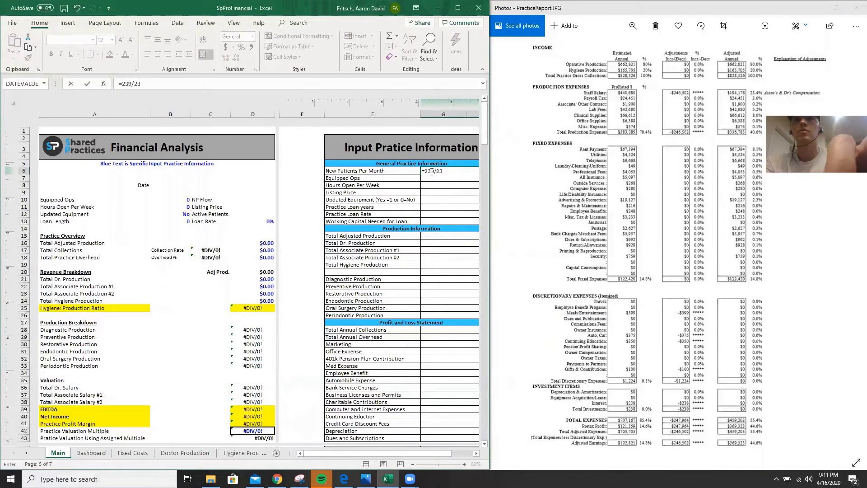
{"action": "key", "text": "BackSpace"}
{"action": "key", "text": "BackSpace"}
{"action": "type", "text": "12"}
{"action": "key", "text": "Return"}
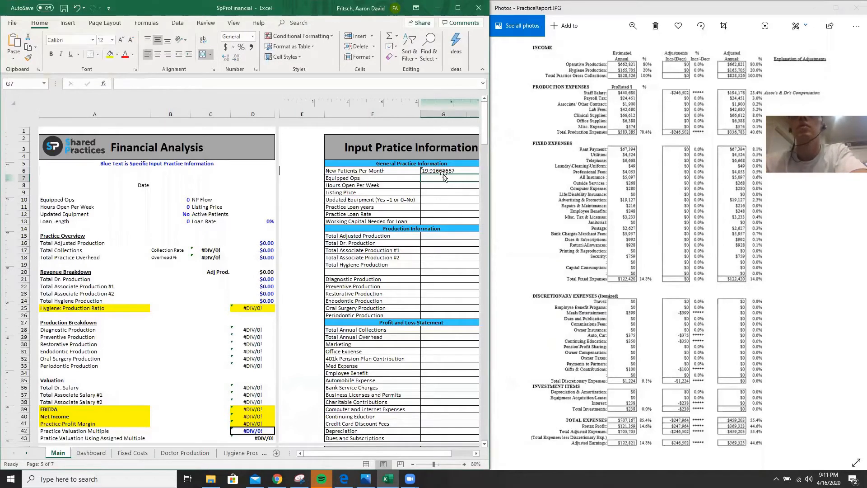
Step: Format the New Patients Per Month value to show no decimal places
{"action": "left_click", "coordinate": [435, 171]}
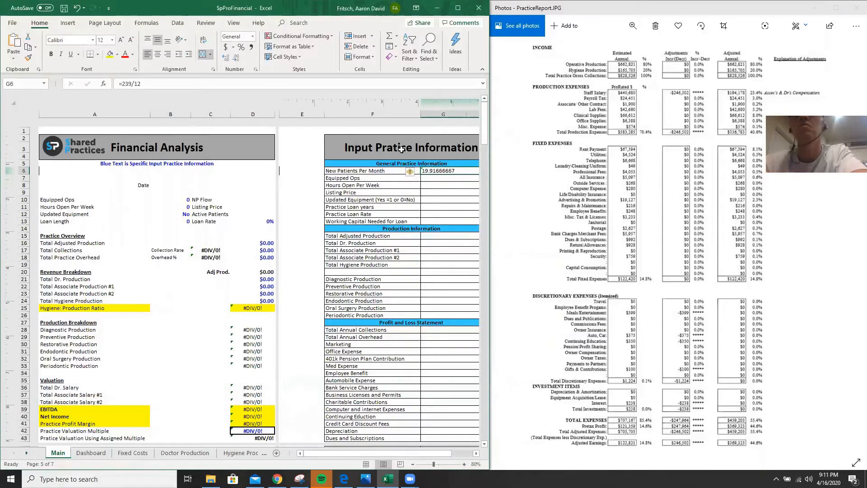
{"action": "left_click", "coordinate": [226, 58]}
{"action": "left_click", "coordinate": [235, 57]}
{"action": "left_click", "coordinate": [236, 57]}
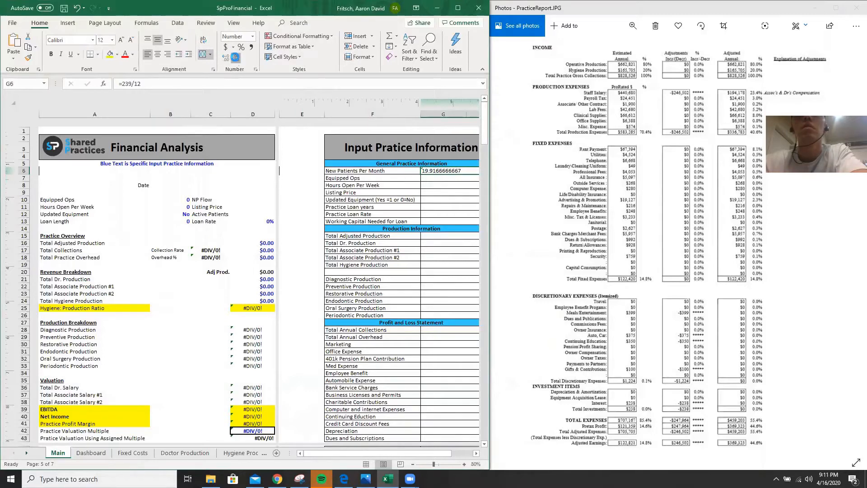
{"action": "left_click", "coordinate": [236, 58]}
{"action": "left_click", "coordinate": [236, 58]}
{"action": "left_click", "coordinate": [236, 58]}
{"action": "left_click", "coordinate": [236, 58]}
{"action": "left_click", "coordinate": [235, 58]}
{"action": "left_click", "coordinate": [236, 57]}
{"action": "left_click", "coordinate": [235, 57]}
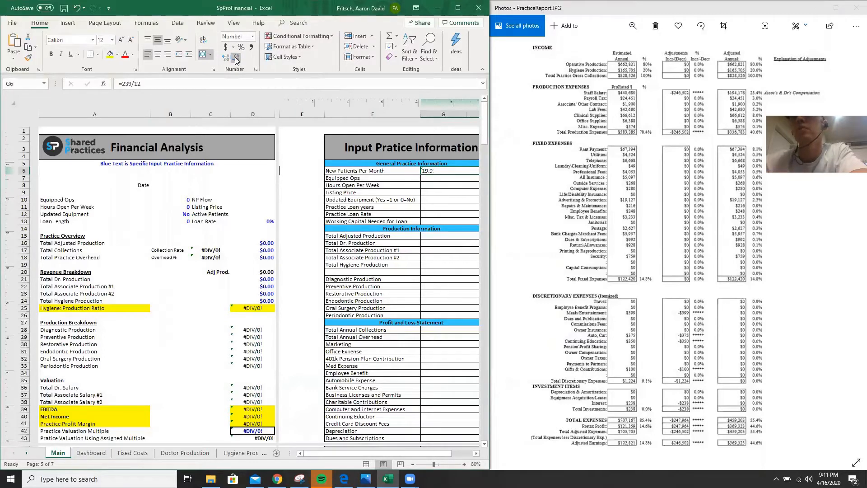
{"action": "left_click", "coordinate": [235, 58]}
{"action": "left_click", "coordinate": [236, 58]}
Step: Set Equipped Ops to 6 and Listing Price to 750000 in the general practice information
{"action": "left_click", "coordinate": [431, 182]}
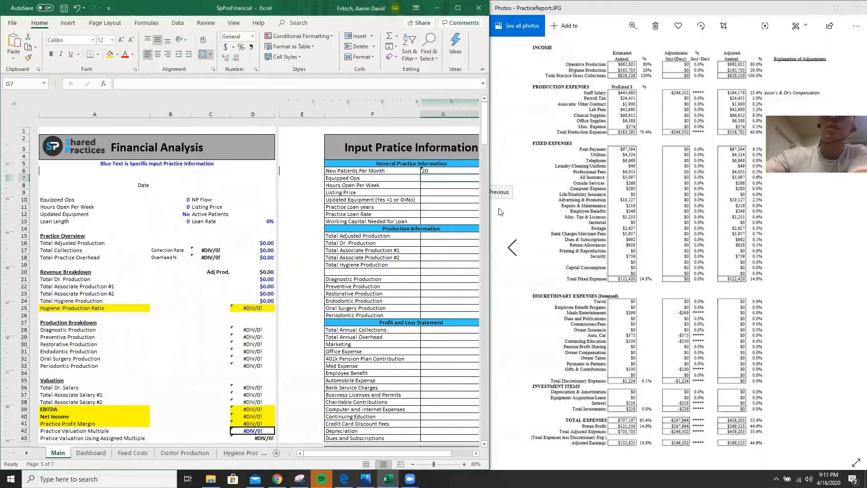
{"action": "type", "text": "6"}
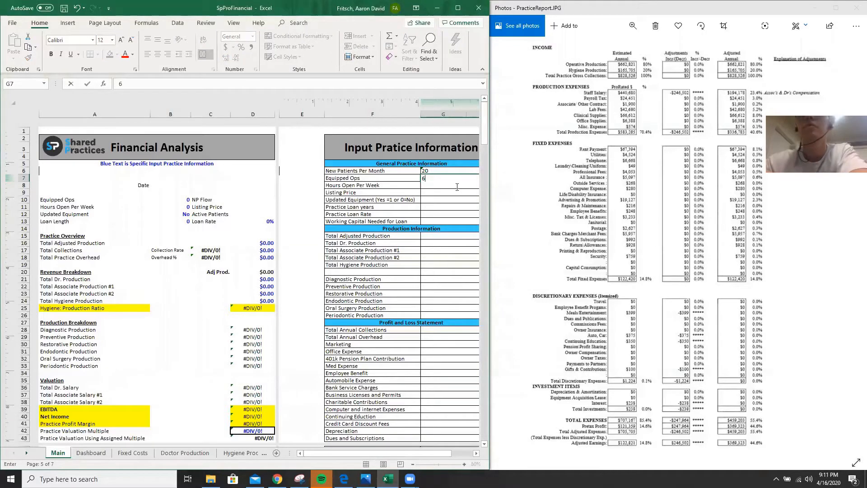
{"action": "left_click_drag", "start_coordinate": [429, 189], "coordinate": [425, 188]}
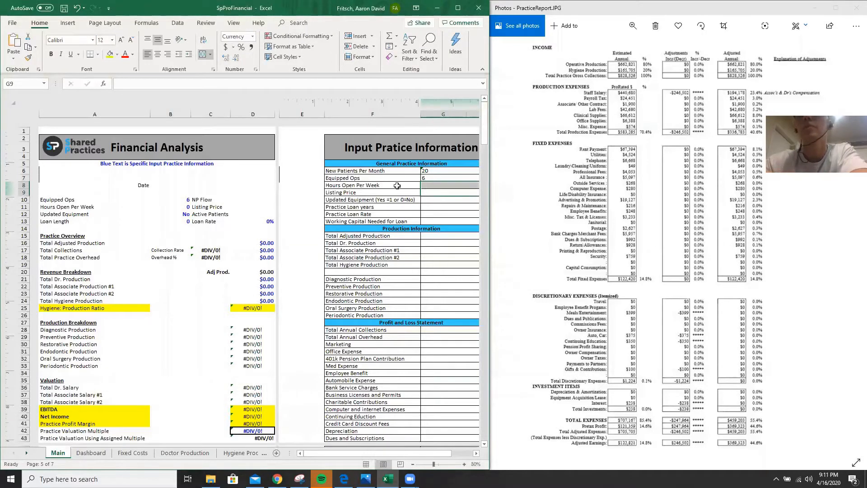
{"action": "left_click", "coordinate": [427, 192]}
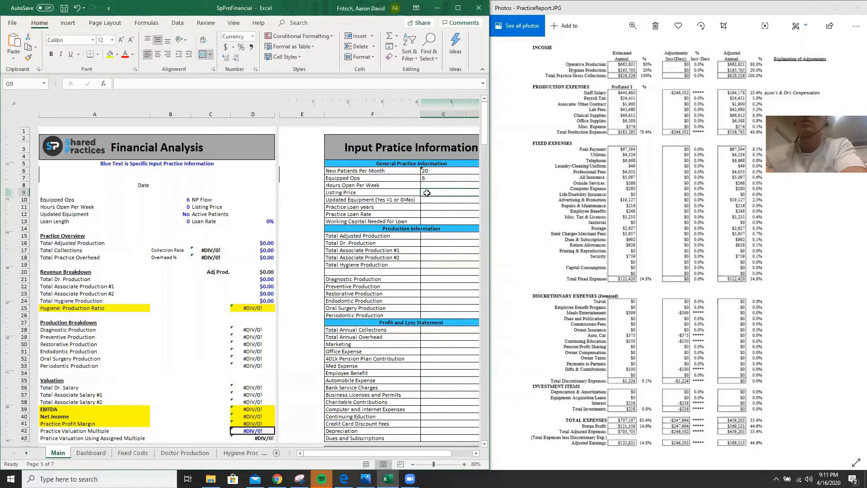
{"action": "type", "text": "750"}
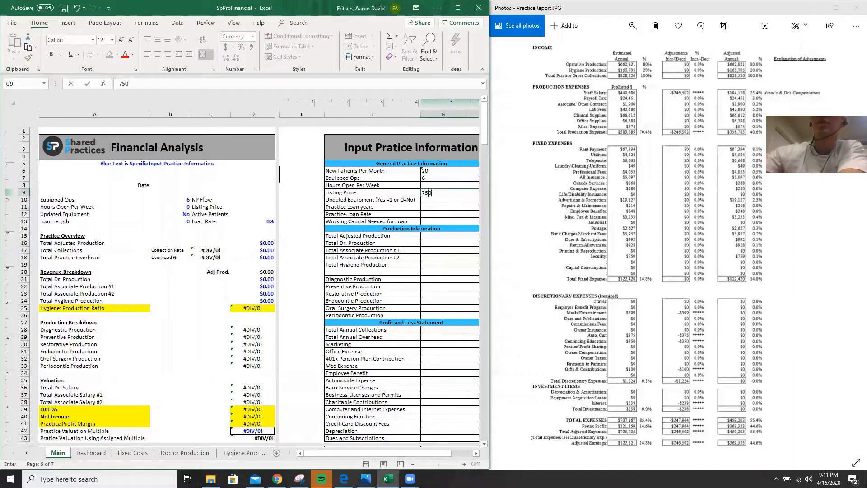
{"action": "type", "text": "000"}
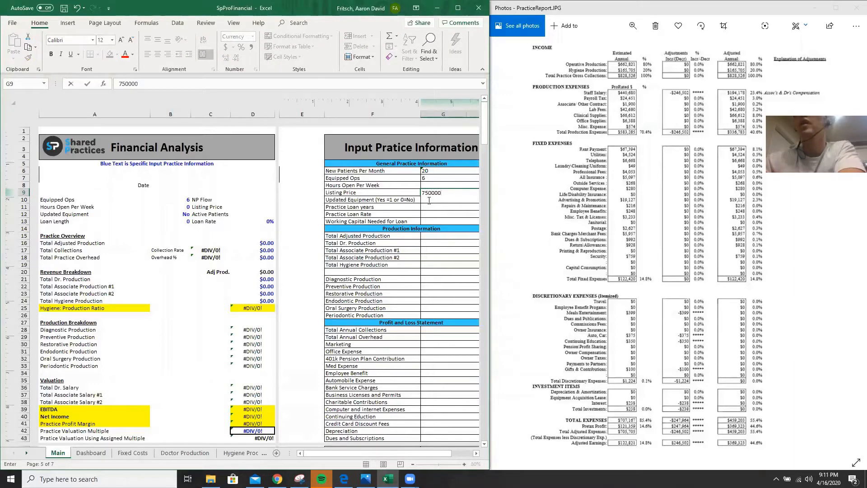
{"action": "left_click", "coordinate": [431, 207]}
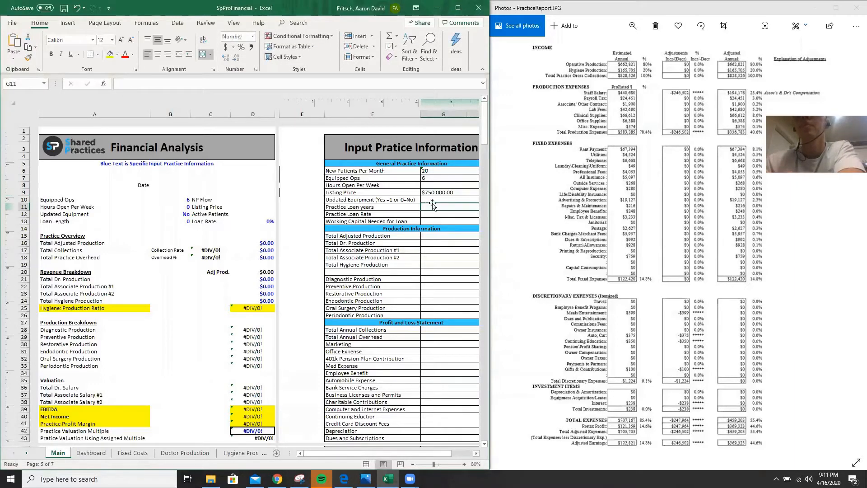
Step: Mark Updated Equipment as 1 and set Practice Loan years to 10
{"action": "left_click", "coordinate": [427, 200]}
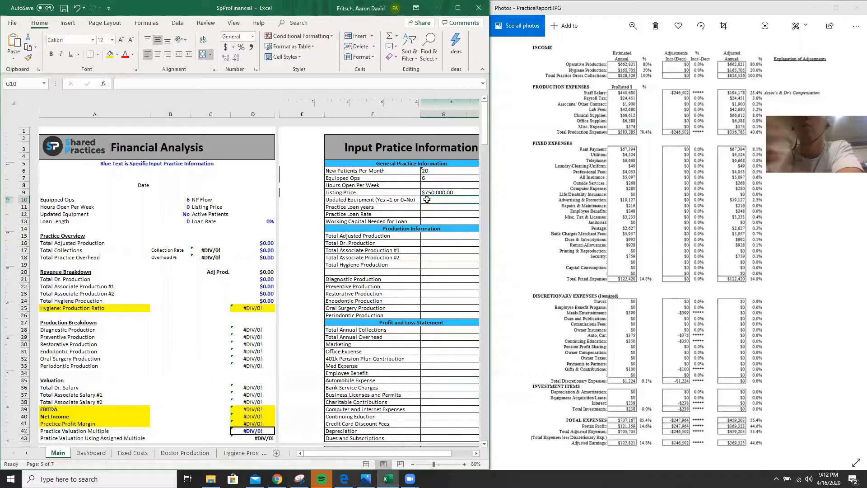
{"action": "type", "text": "1"}
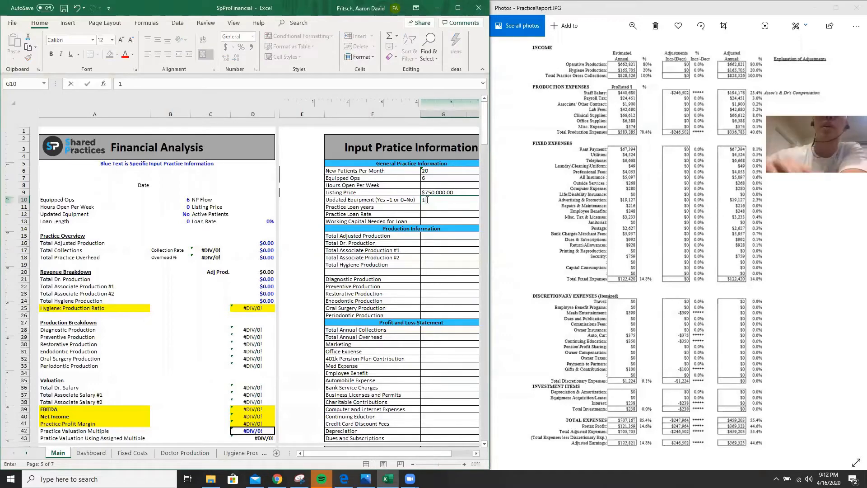
{"action": "key", "text": "Return"}
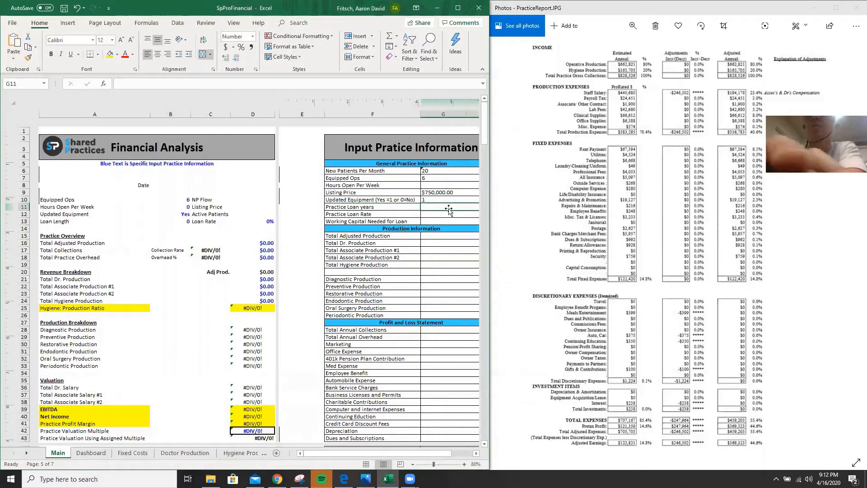
{"action": "type", "text": "10"}
{"action": "left_click", "coordinate": [412, 214]}
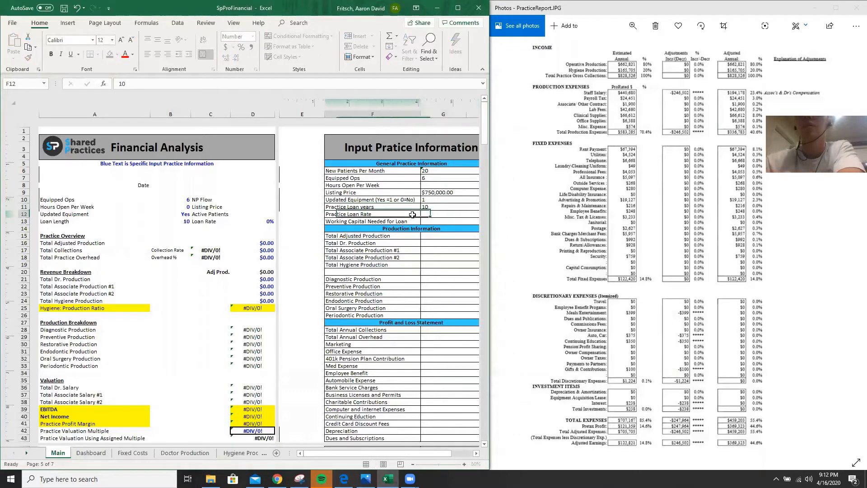
Step: Set Practice Loan Rate to 5% and Working Capital Needed for Loan to 75000
{"action": "left_click", "coordinate": [426, 214]}
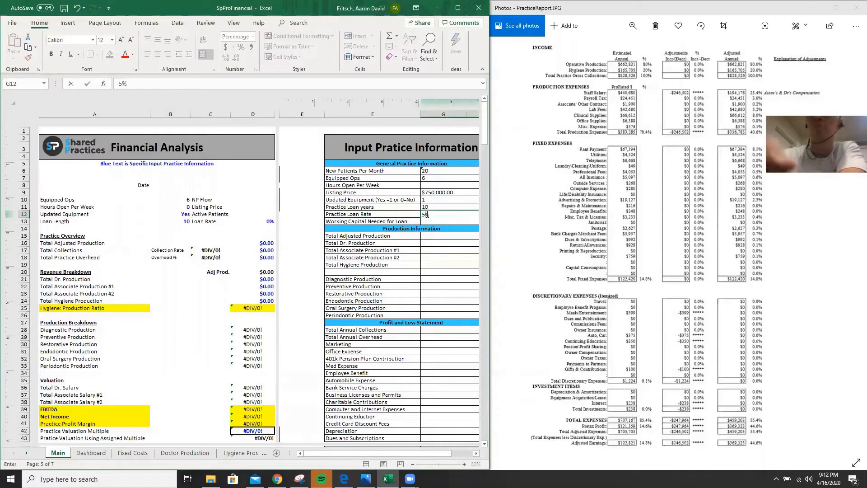
{"action": "type", "text": "5"}
{"action": "left_click", "coordinate": [419, 221]}
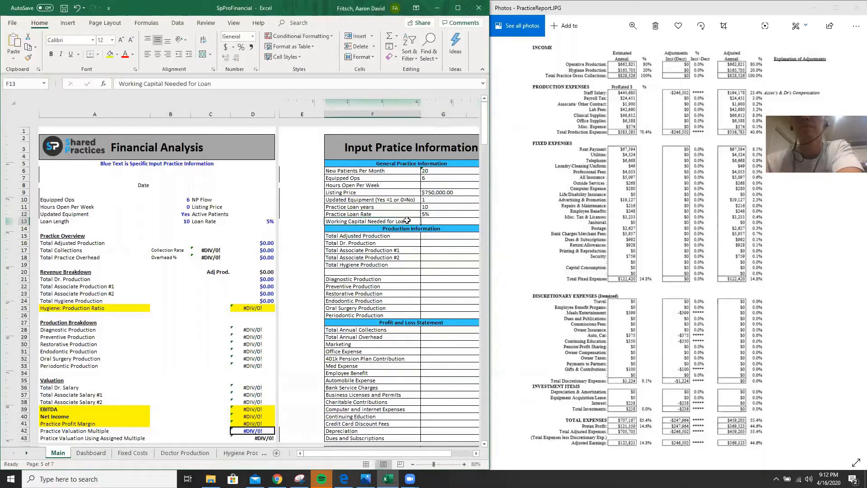
{"action": "left_click", "coordinate": [430, 222]}
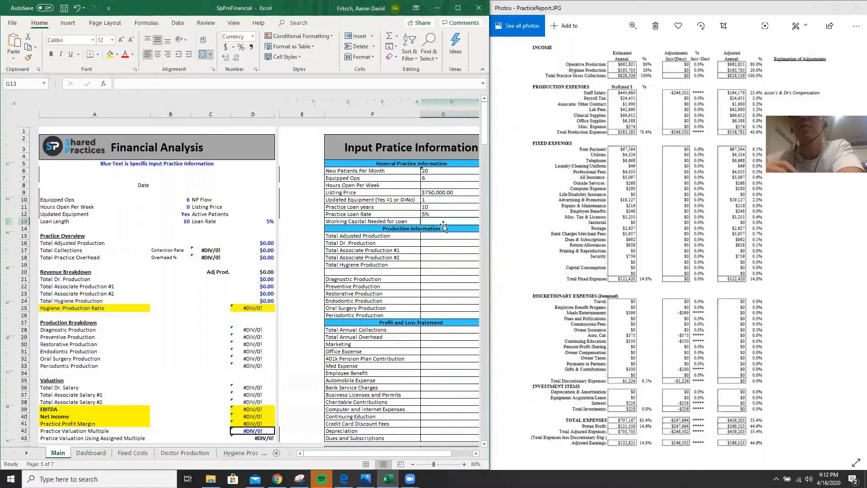
{"action": "type", "text": "75"}
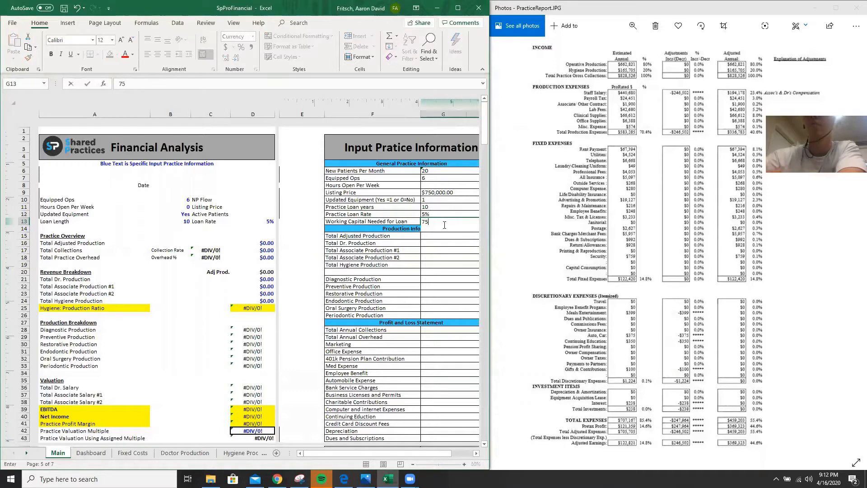
{"action": "type", "text": "000"}
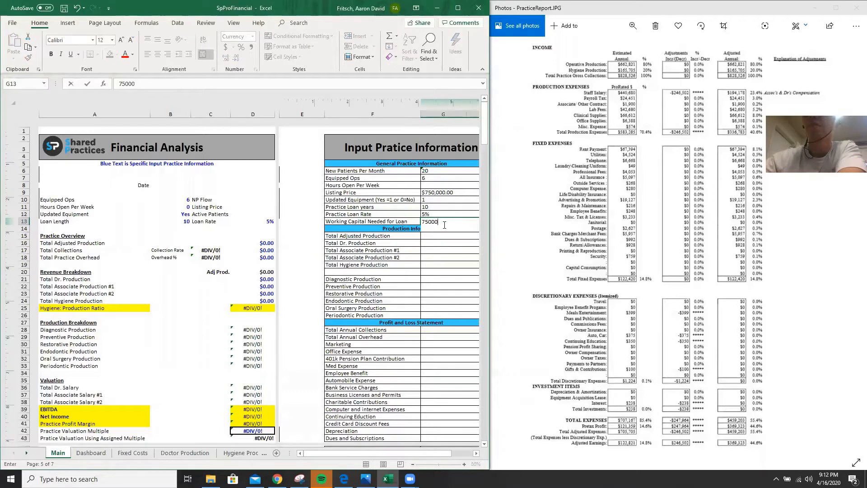
{"action": "key", "text": "Return"}
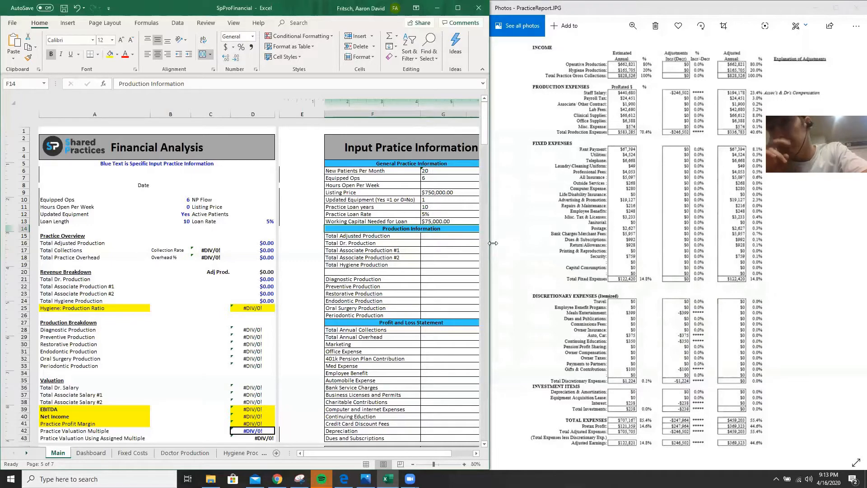
Step: Enter the practice report's total gross collections, 828526, as Total Adjusted Production
{"action": "left_click", "coordinate": [441, 236]}
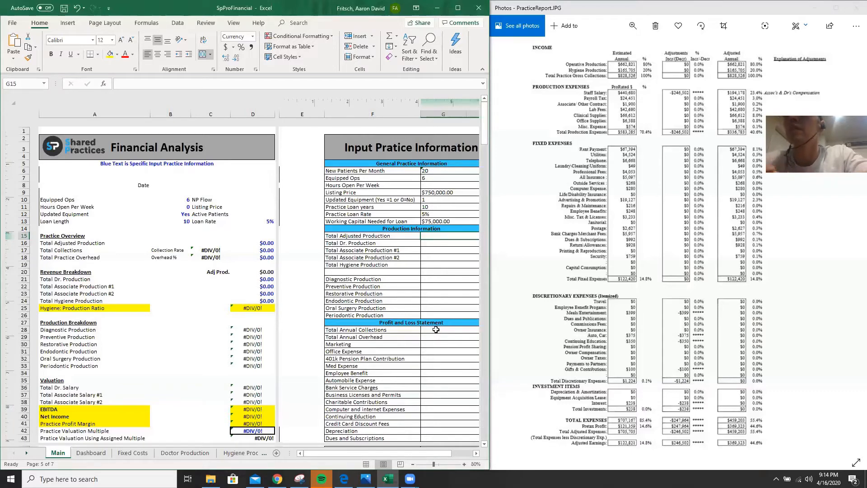
{"action": "left_click", "coordinate": [436, 329]}
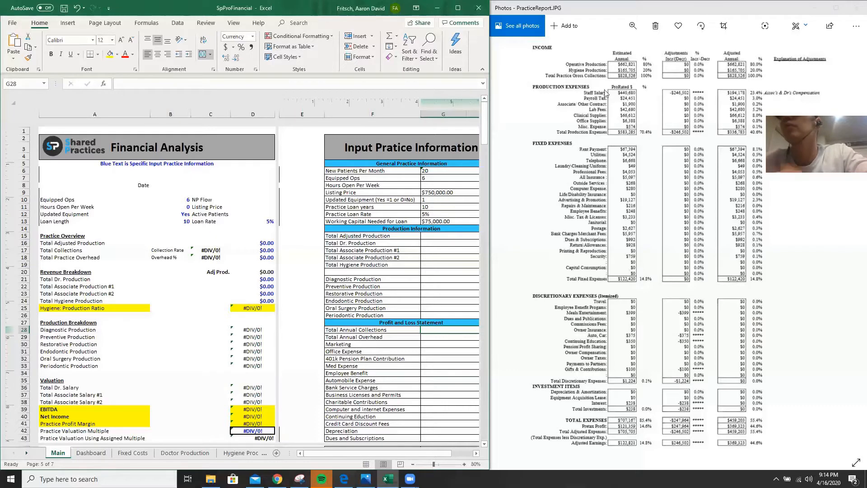
{"action": "left_click", "coordinate": [435, 235]}
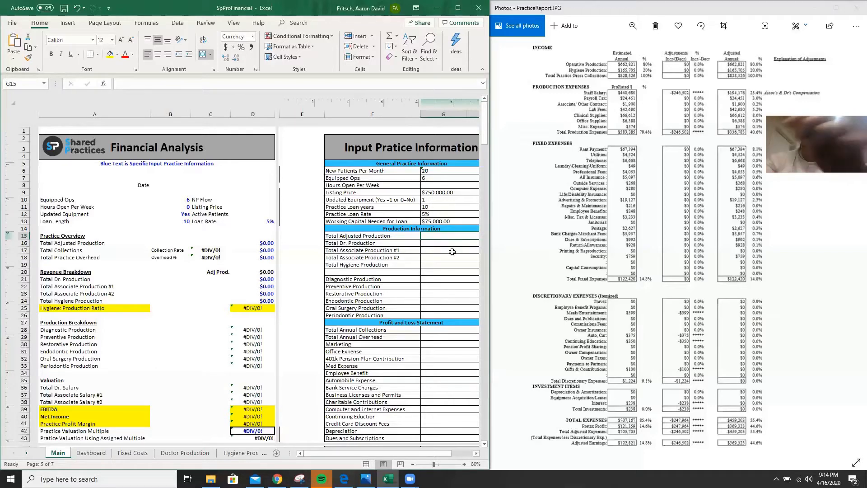
{"action": "type", "text": "828526"}
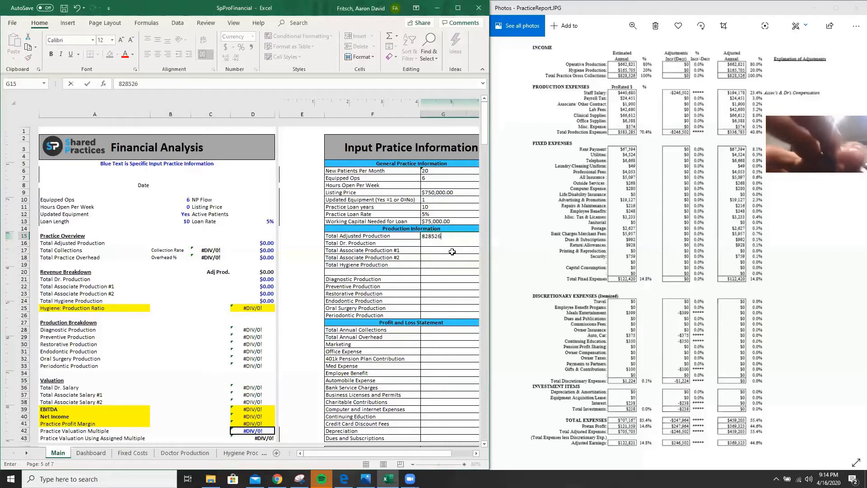
{"action": "key", "text": "Return"}
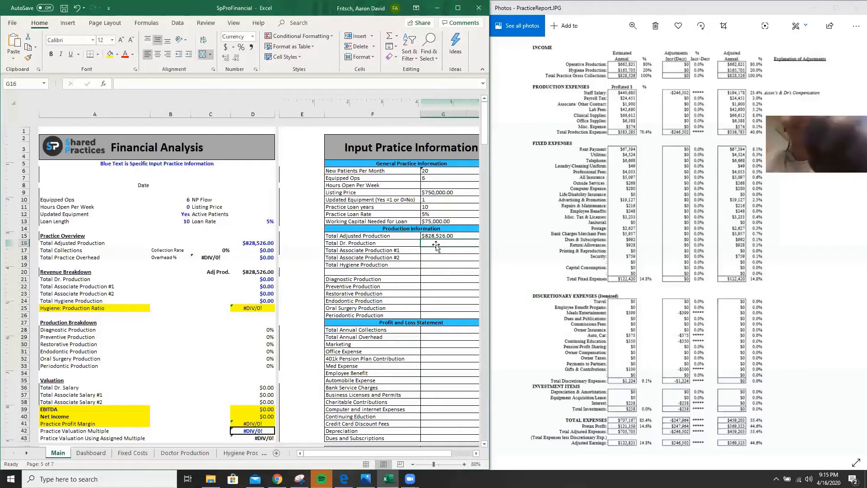
Step: Enter 662821 as Total Dr. Production and 165705 as Total Hygiene Production from the practice report's income section
{"action": "type", "text": "662821"}
{"action": "key", "text": "Return"}
{"action": "left_click", "coordinate": [435, 267]}
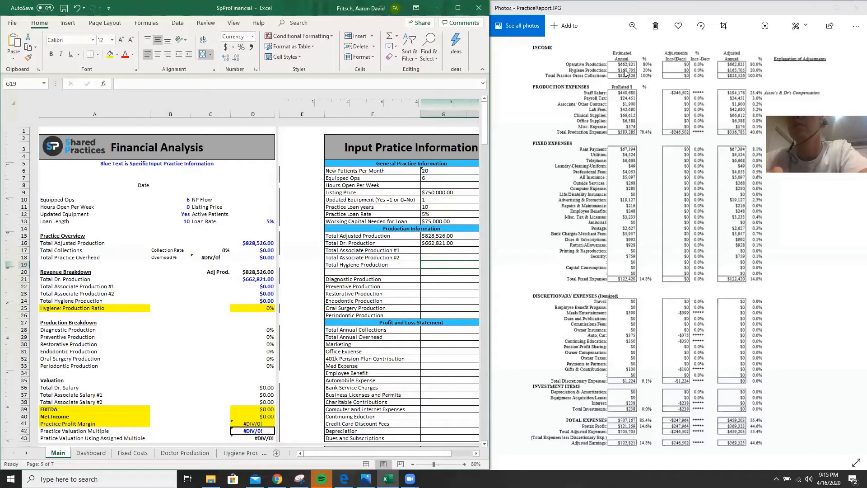
{"action": "type", "text": "165705"}
{"action": "key", "text": "Return"}
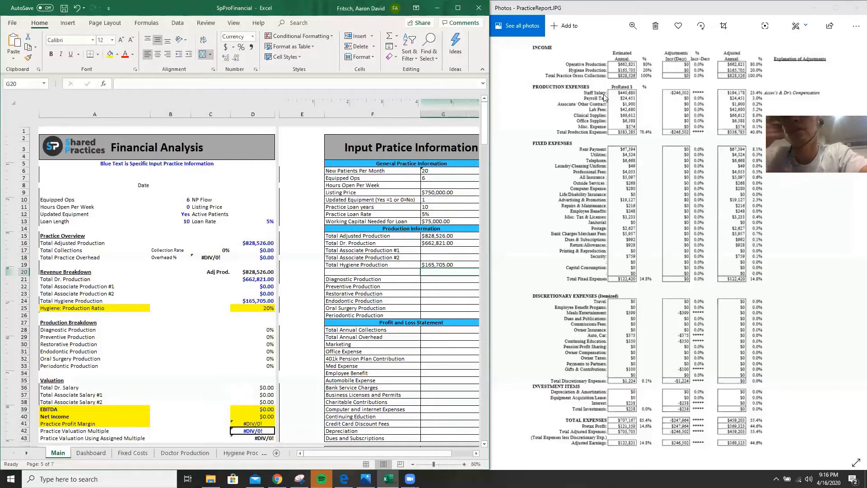
Step: Examine the wage rows in the Profit and Loss Statement inputs and the Total Dr. Salary formula in the Valuation section
{"action": "scroll", "coordinate": [415, 333], "scroll_direction": "down", "scroll_amount": 8}
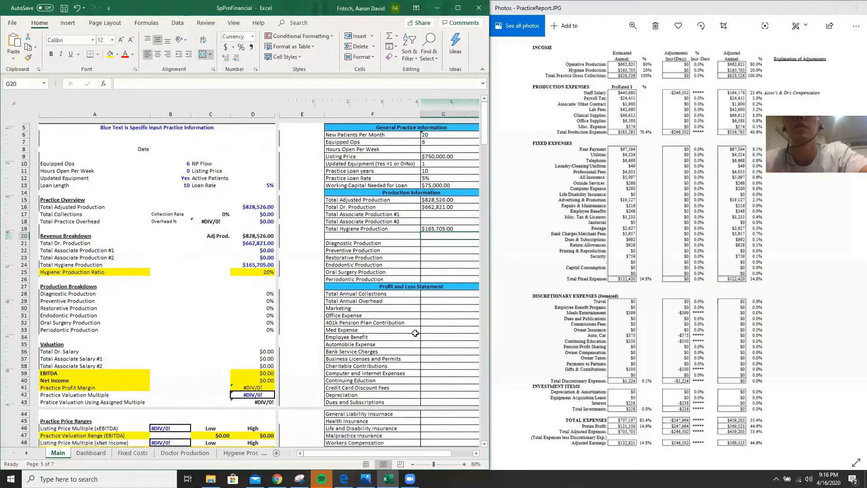
{"action": "scroll", "coordinate": [415, 332], "scroll_direction": "down", "scroll_amount": 3}
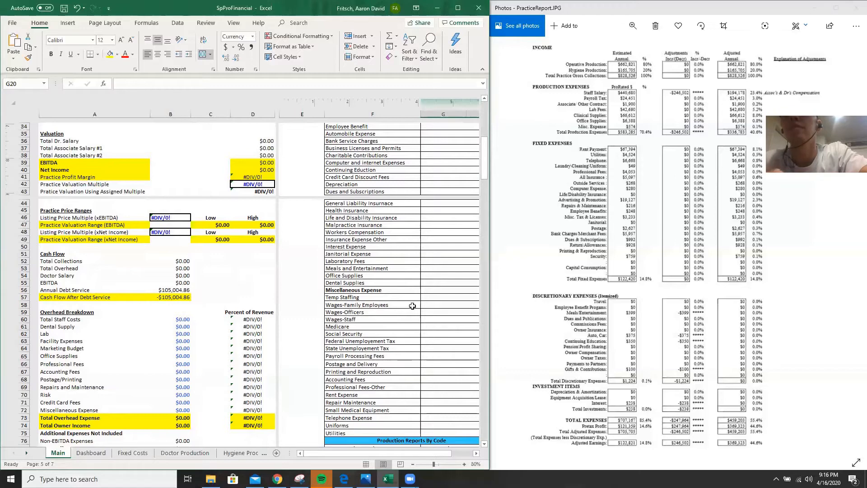
{"action": "left_click", "coordinate": [431, 312]}
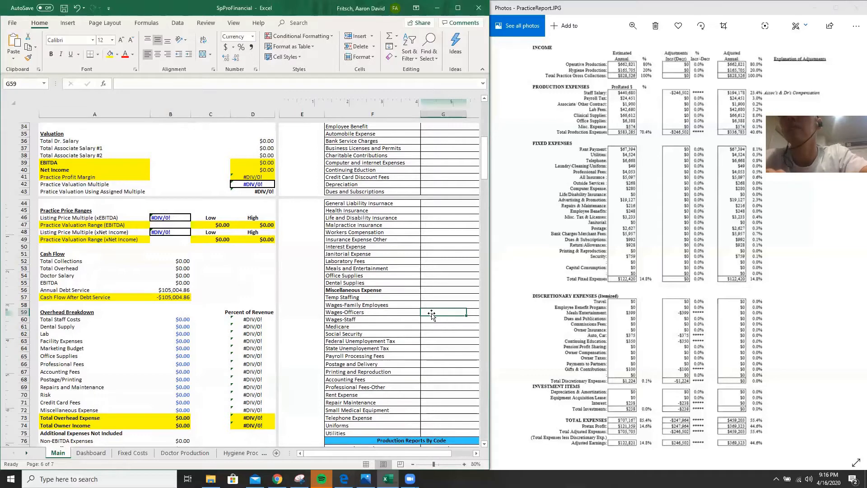
{"action": "scroll", "coordinate": [431, 314], "scroll_direction": "up", "scroll_amount": 2}
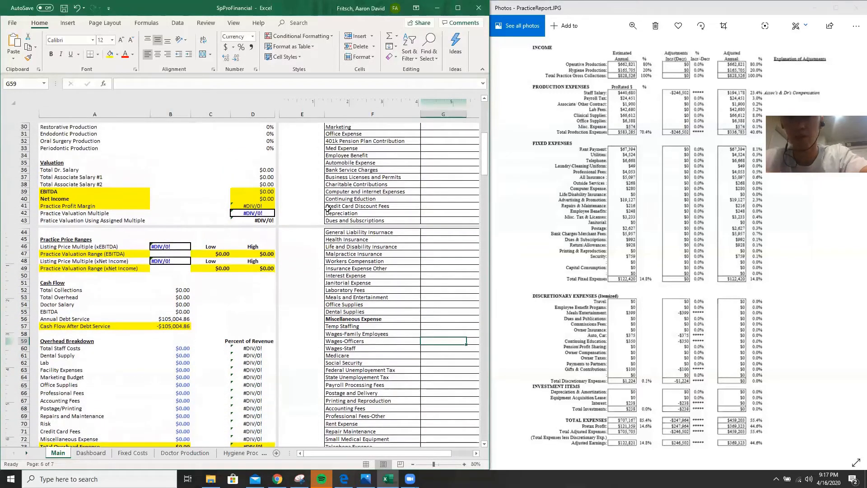
{"action": "left_click", "coordinate": [269, 171]}
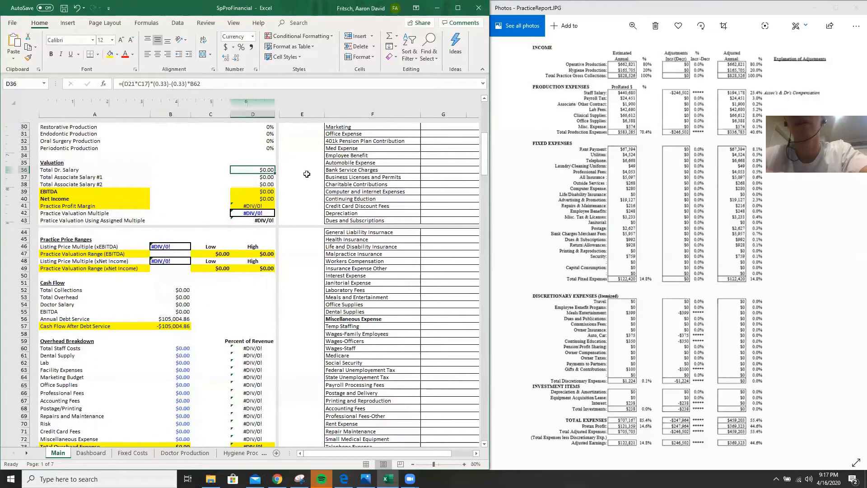
{"action": "scroll", "coordinate": [306, 174], "scroll_direction": "up", "scroll_amount": 5}
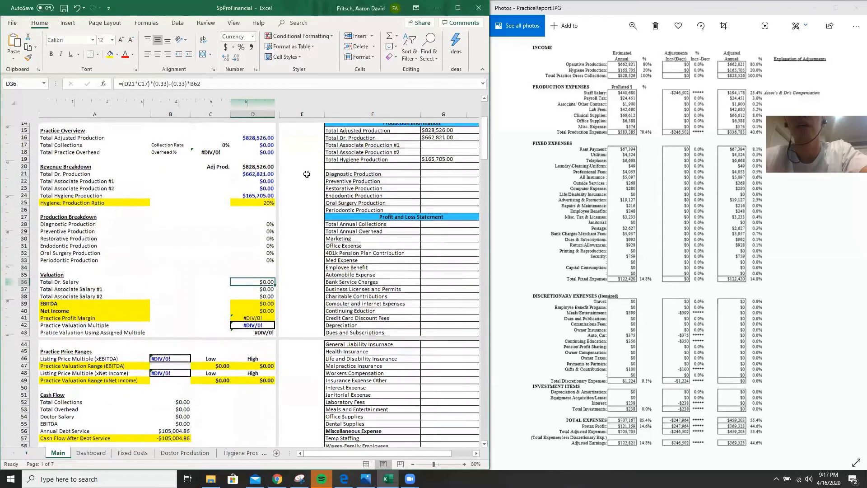
{"action": "scroll", "coordinate": [306, 174], "scroll_direction": "up", "scroll_amount": 1}
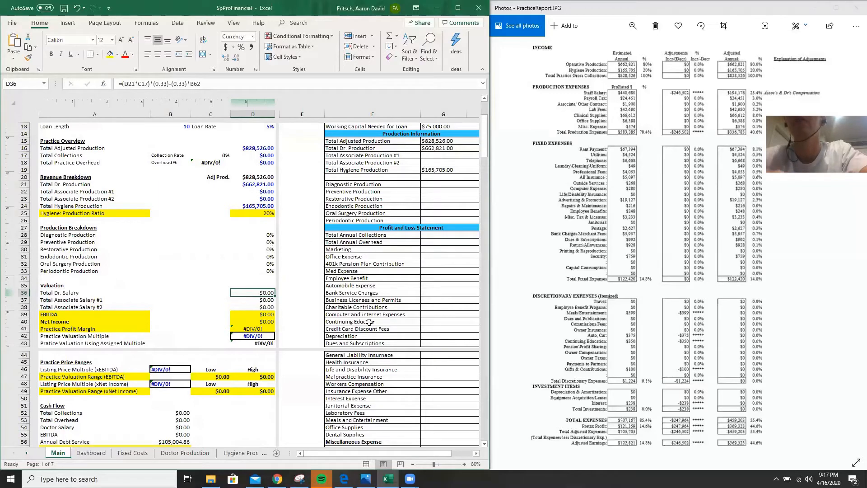
{"action": "scroll", "coordinate": [425, 372], "scroll_direction": "down", "scroll_amount": 1}
{"action": "scroll", "coordinate": [424, 373], "scroll_direction": "down", "scroll_amount": 3}
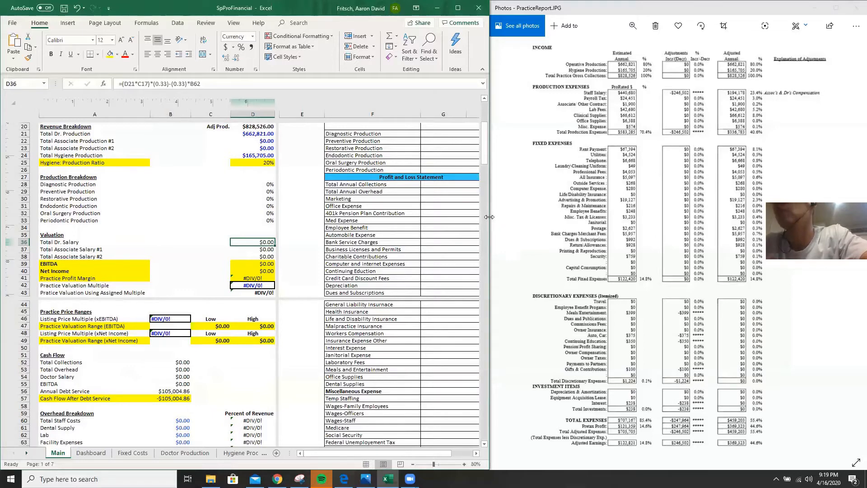
Step: Widen the workbook window slightly and enter the report's adjusted staff salary, 194178, as Wages-Staff
{"action": "left_click_drag", "start_coordinate": [489, 216], "coordinate": [505, 226]}
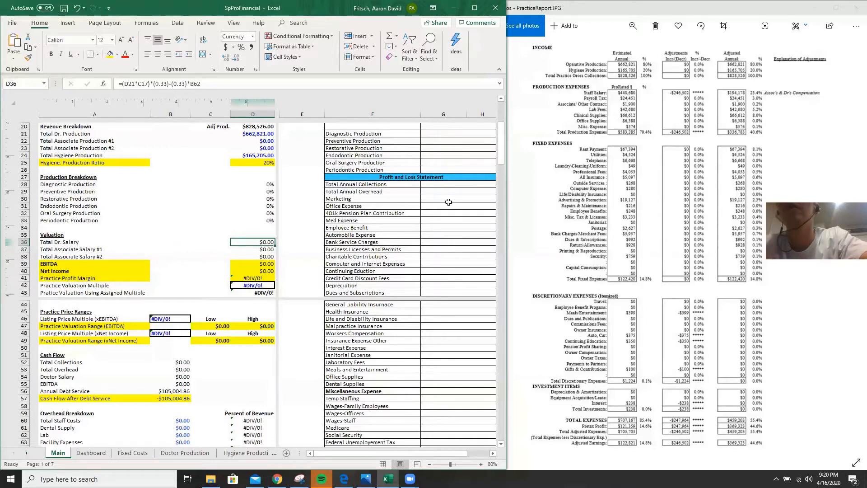
{"action": "right_click", "coordinate": [431, 420]}
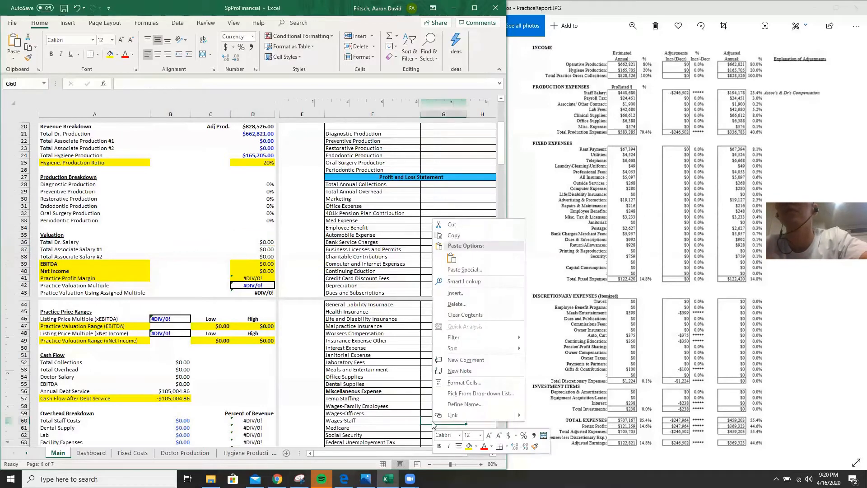
{"action": "left_click", "coordinate": [432, 420]}
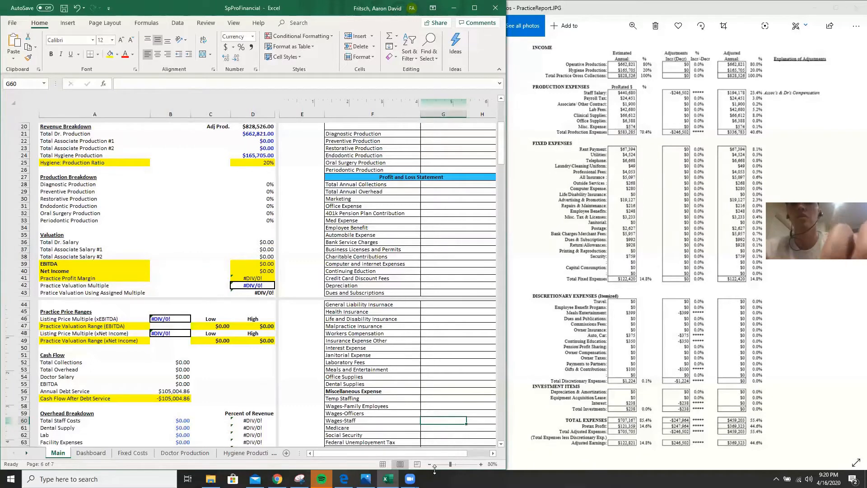
{"action": "type", "text": "194178"}
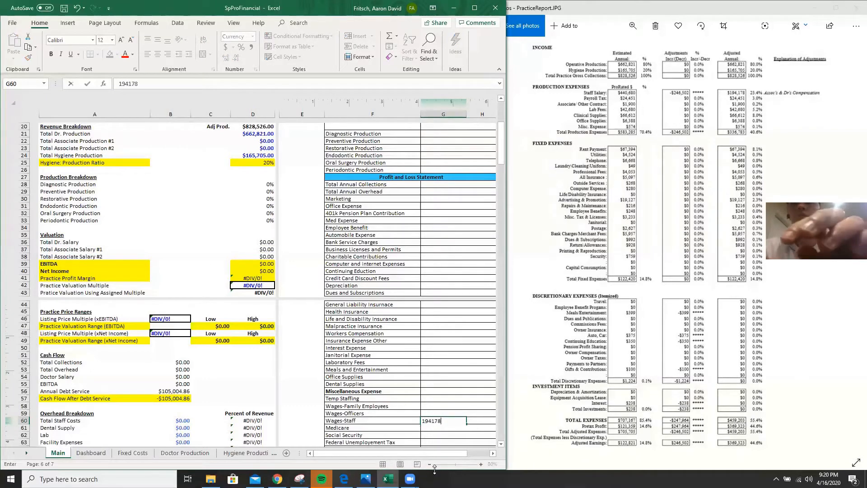
{"action": "key", "text": "Return"}
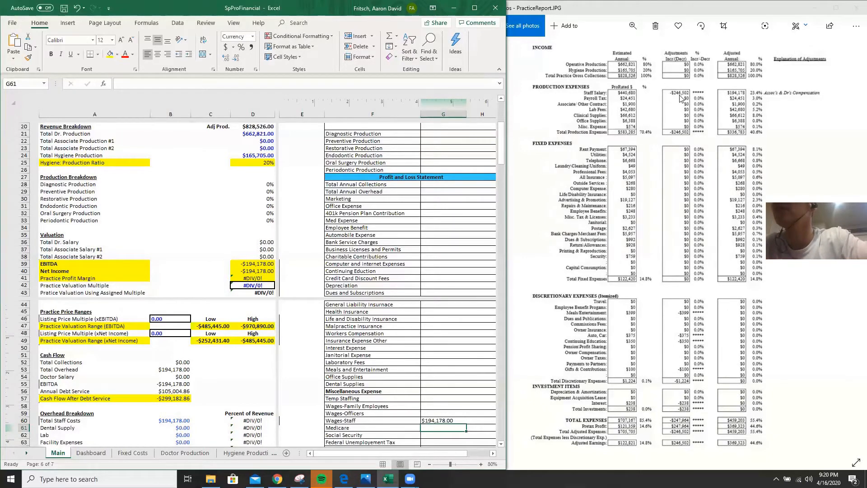
Step: Enter the report's staff salary adjustment, 246502, as Wages-Officers and overwrite the Total Dr. Salary formula with the same amount
{"action": "left_click", "coordinate": [424, 412]}
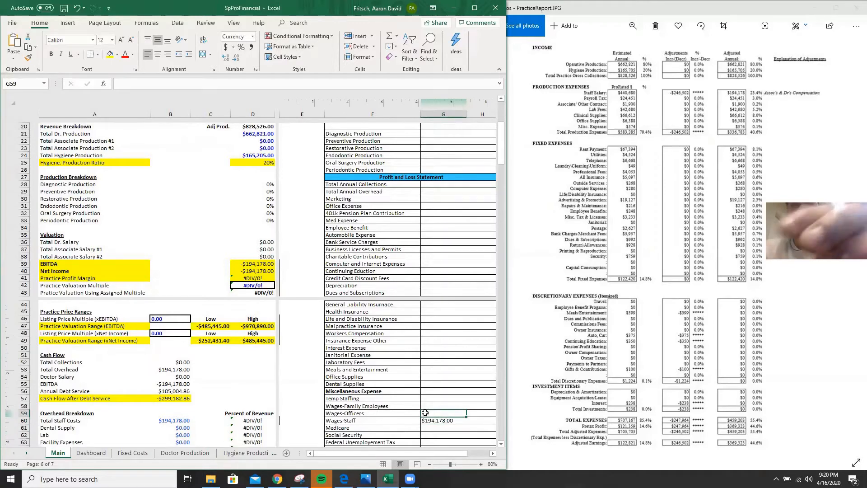
{"action": "type", "text": "246,502"}
{"action": "key", "text": "Return"}
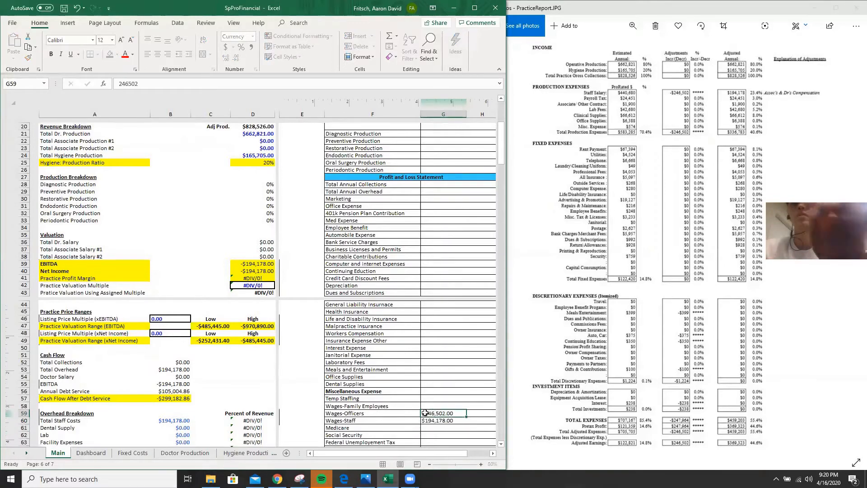
{"action": "type", "text": "194178"}
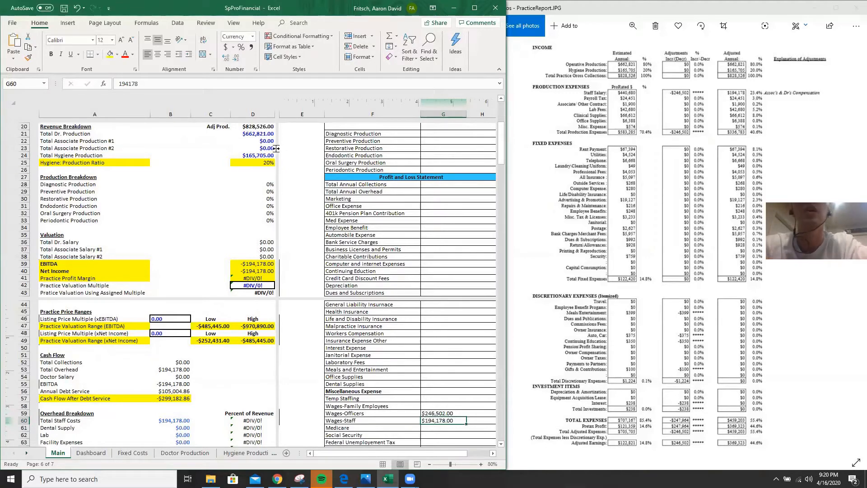
{"action": "left_click", "coordinate": [265, 244]}
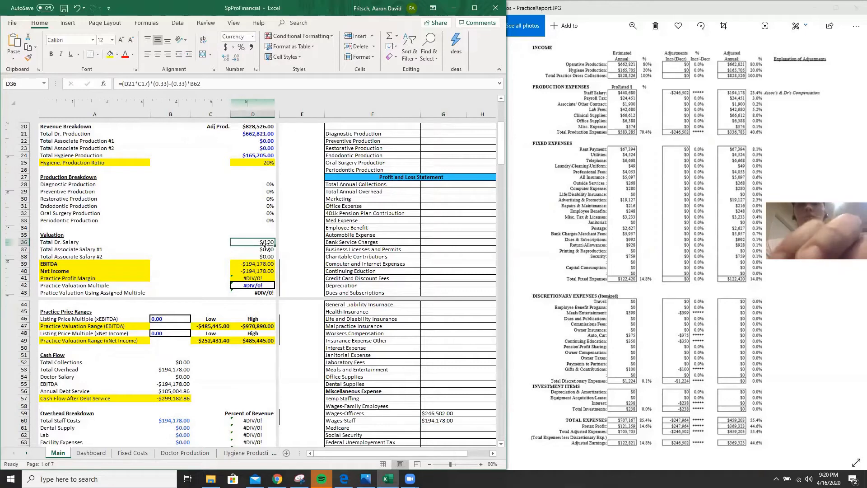
{"action": "type", "text": "246502"}
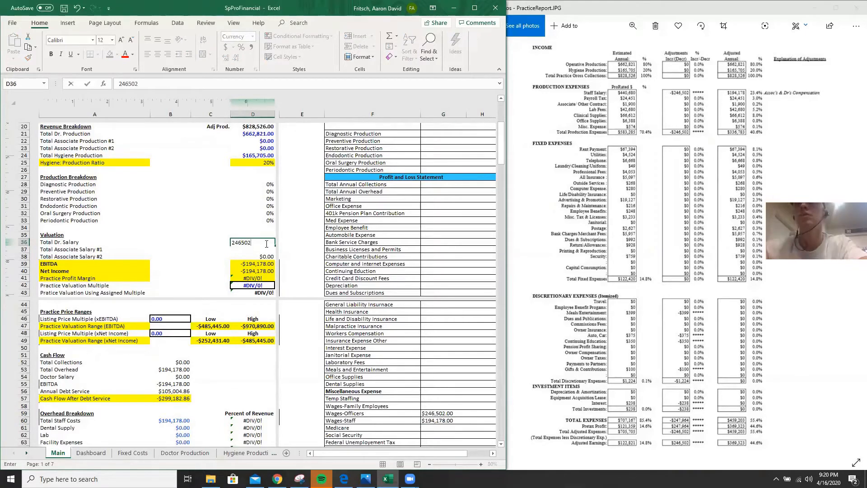
{"action": "key", "text": "Return"}
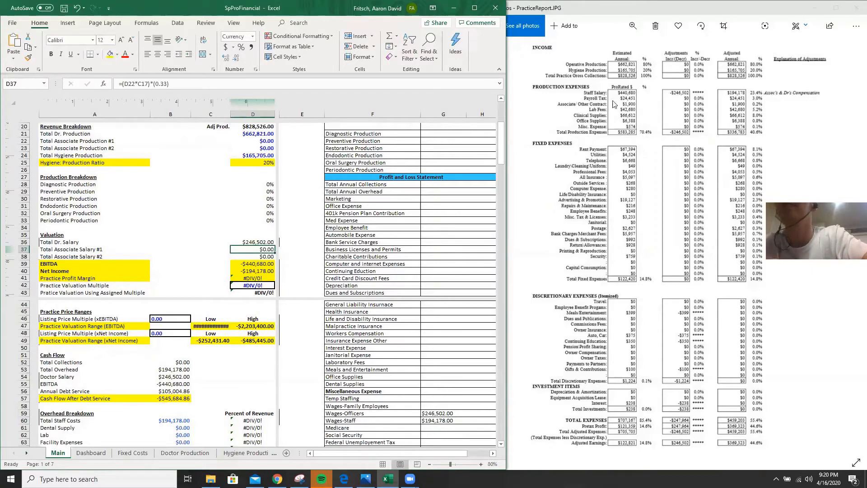
Step: Enter the report's payroll tax, 24451, as Payroll Processing Fees in the Profit and Loss inputs
{"action": "scroll", "coordinate": [452, 387], "scroll_direction": "down", "scroll_amount": 4}
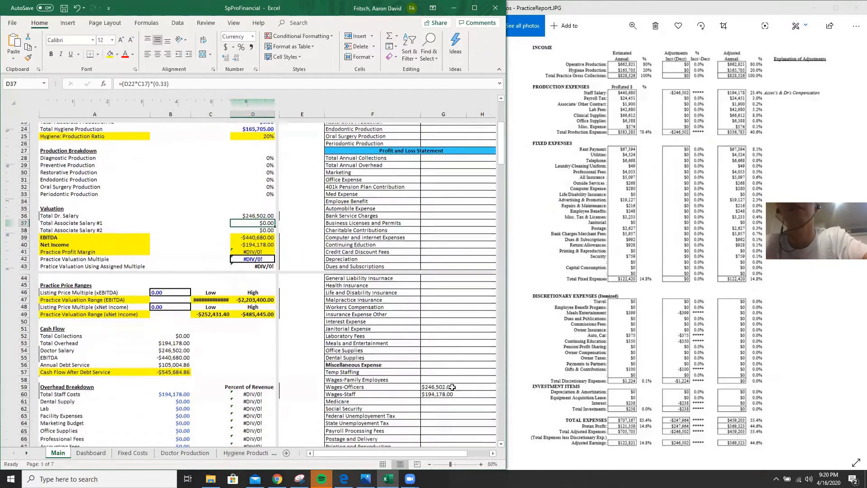
{"action": "scroll", "coordinate": [452, 387], "scroll_direction": "down", "scroll_amount": 1}
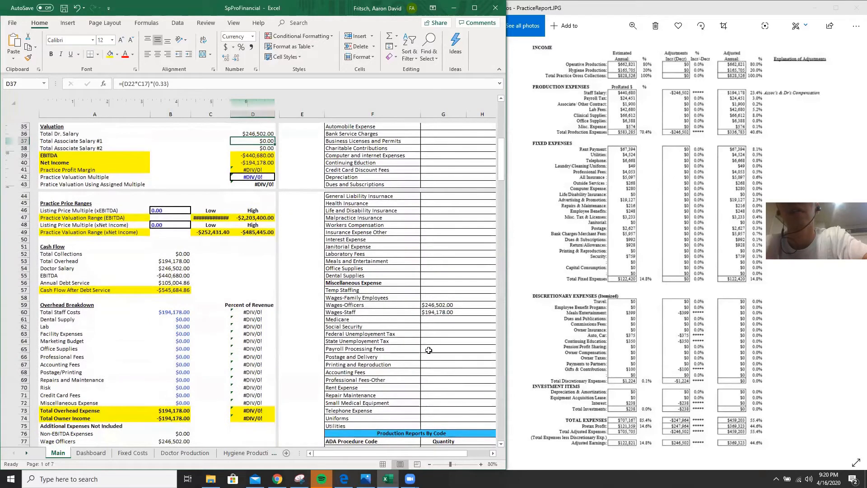
{"action": "left_click", "coordinate": [429, 351]}
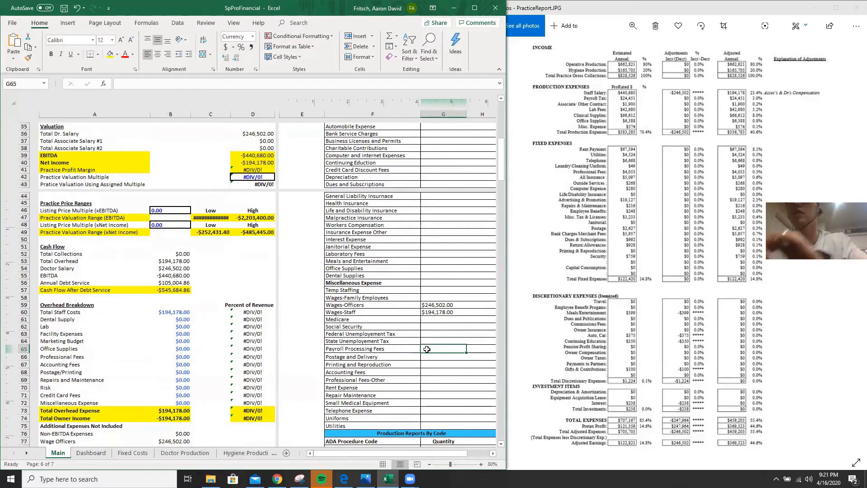
{"action": "type", "text": "24,45"}
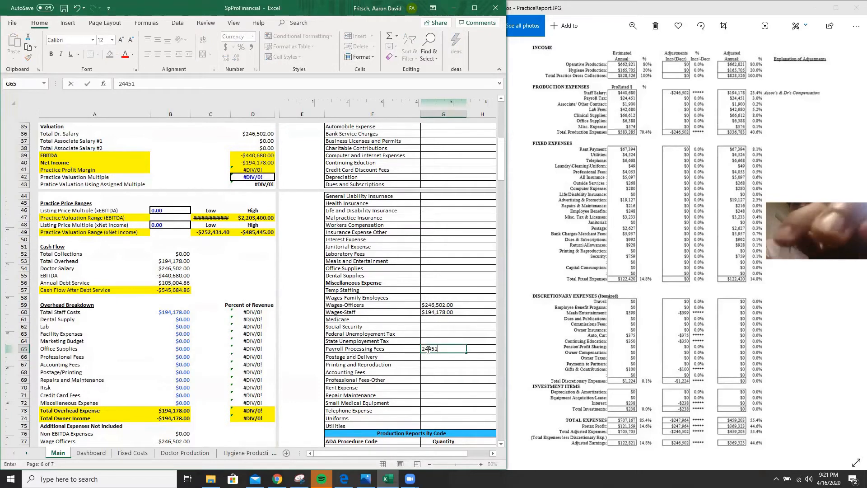
{"action": "type", "text": "1"}
{"action": "key", "text": "Return"}
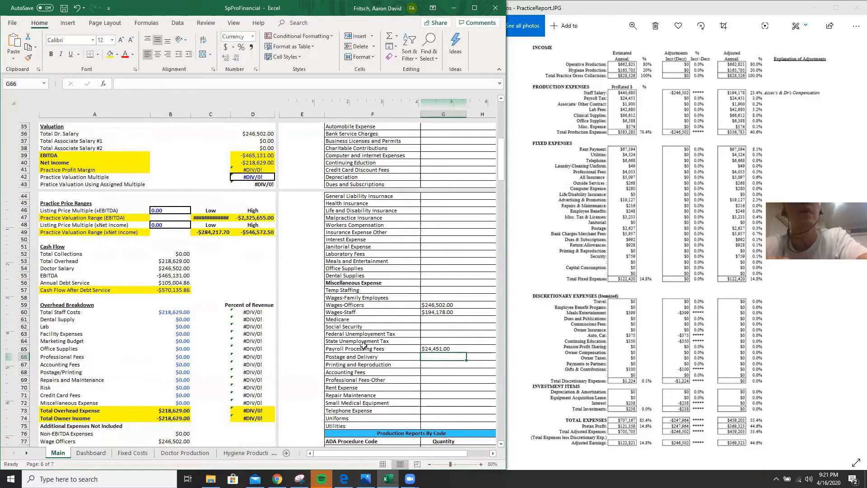
Step: Check which cells the Total Staff Costs formula includes, and enter the report's Associate/Other Contract amount, 1900, as Temp Staffing
{"action": "left_click", "coordinate": [175, 312]}
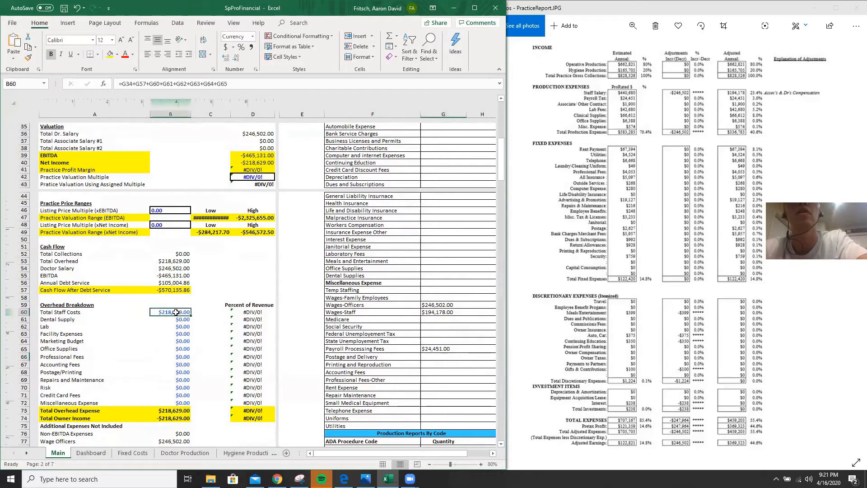
{"action": "double_click", "coordinate": [175, 312]}
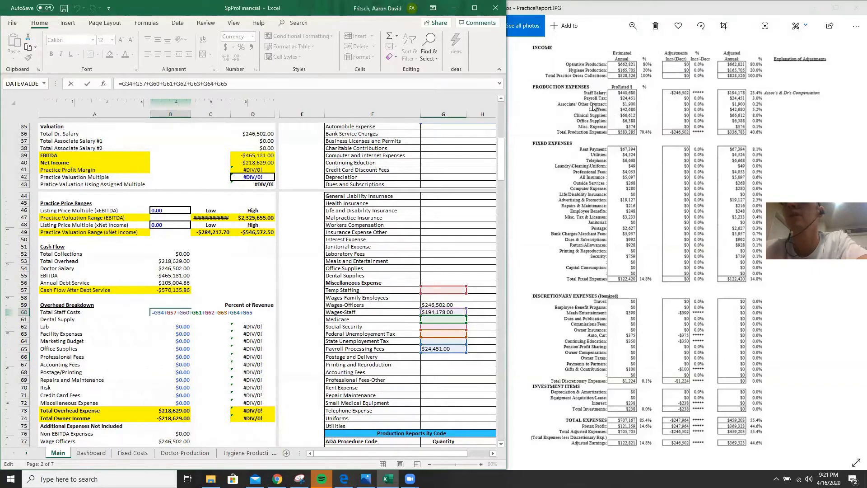
{"action": "left_click", "coordinate": [431, 296]}
{"action": "left_click", "coordinate": [430, 291]}
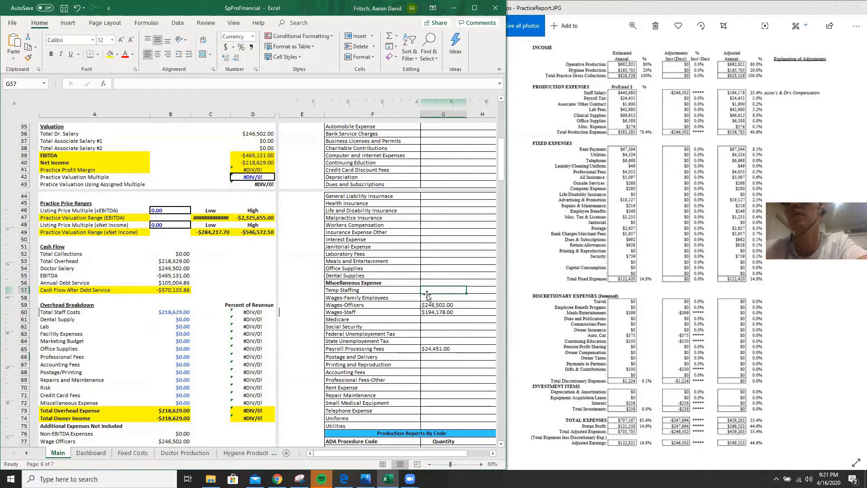
{"action": "type", "text": "1900"}
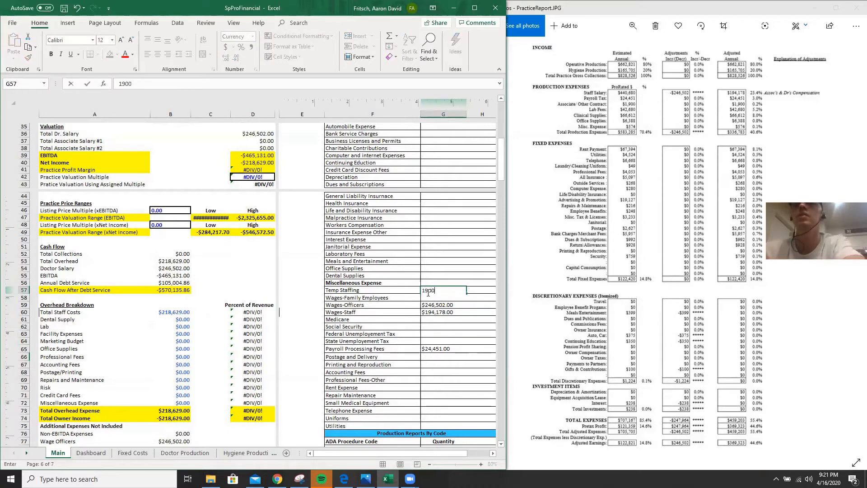
{"action": "key", "text": "Return"}
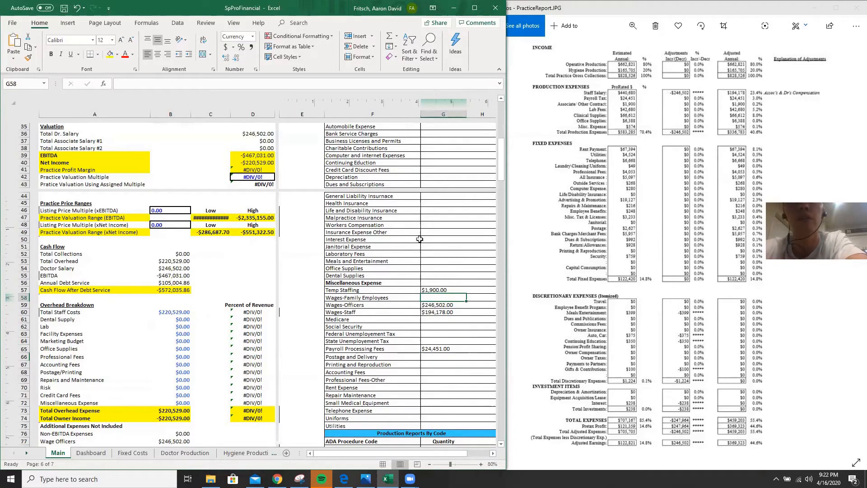
Step: Enter the report's lab fees, 42680, as Laboratory Fees in the Profit and Loss inputs
{"action": "left_click", "coordinate": [433, 254]}
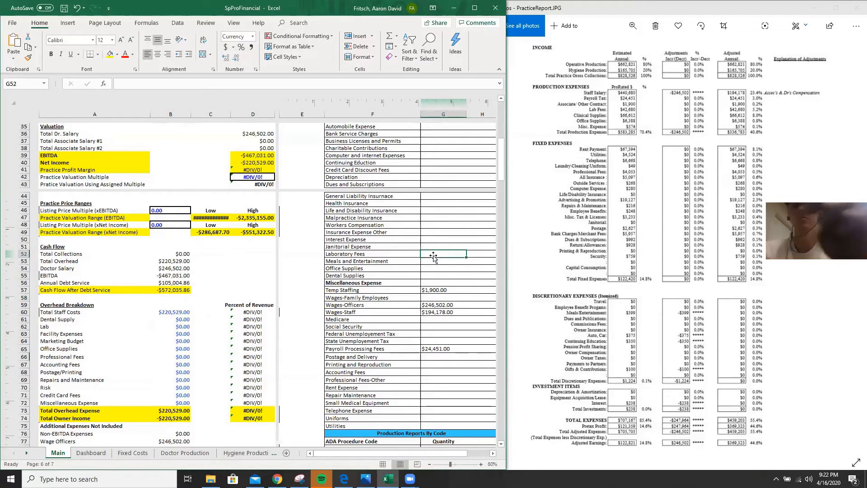
{"action": "type", "text": "42"}
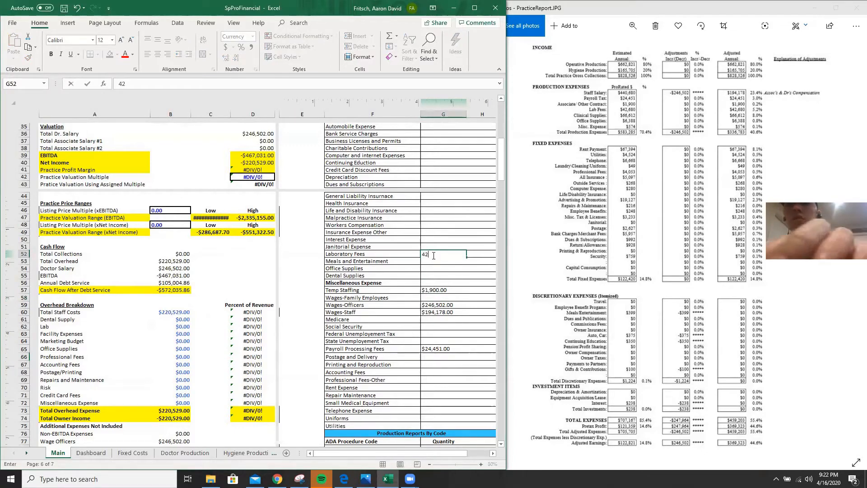
{"action": "type", "text": ",680"}
{"action": "key", "text": "Return"}
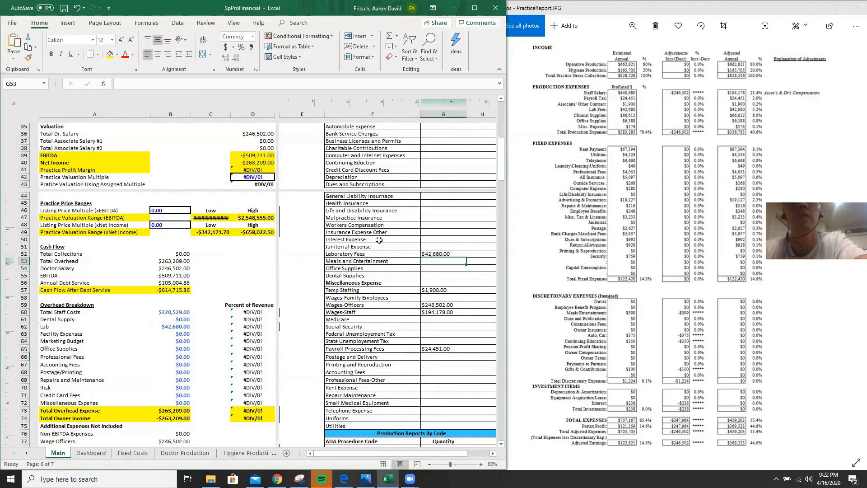
Step: Search the worksheet for "clinical" to locate a row matching the report's clinical supplies
{"action": "left_click", "coordinate": [396, 268]}
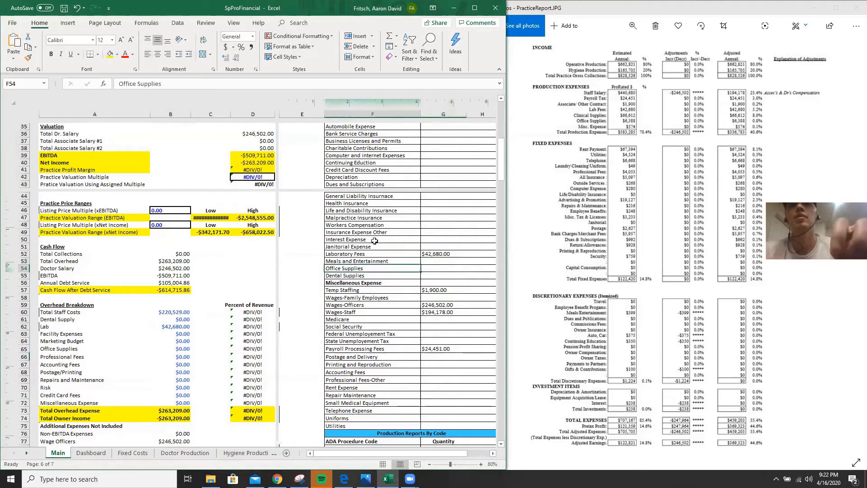
{"action": "key", "text": "ctrl+f"}
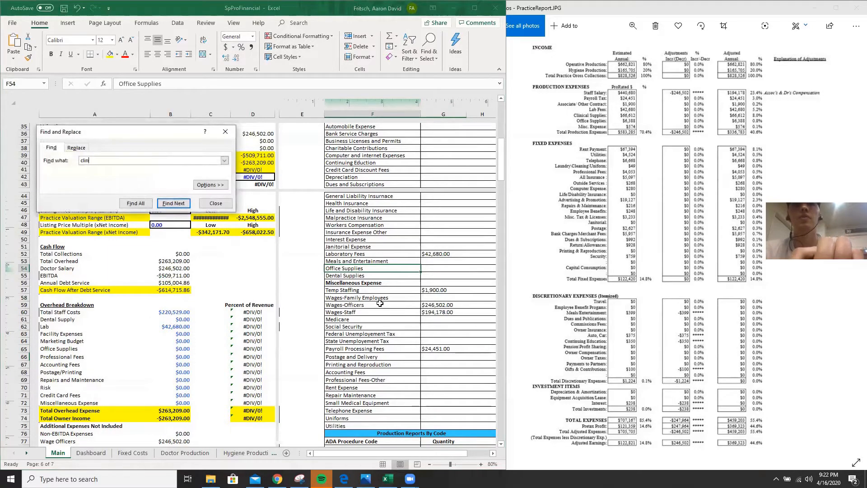
{"action": "type", "text": "clinical"}
{"action": "key", "text": "Return"}
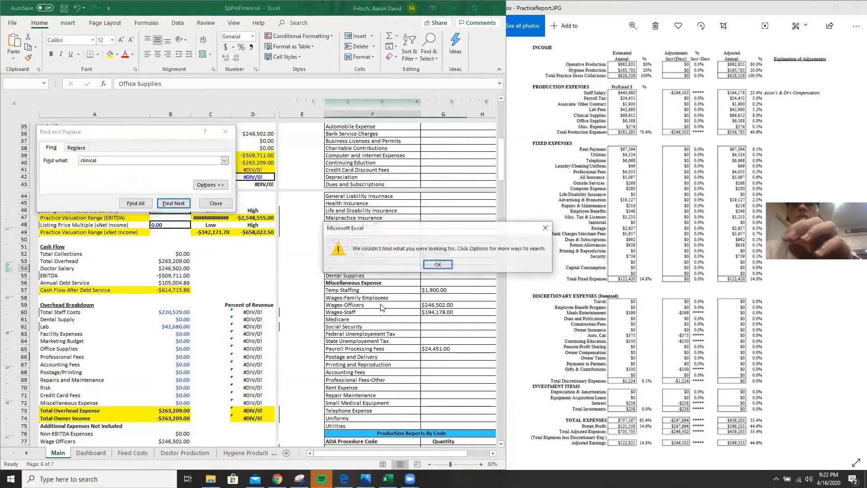
{"action": "key", "text": "Return"}
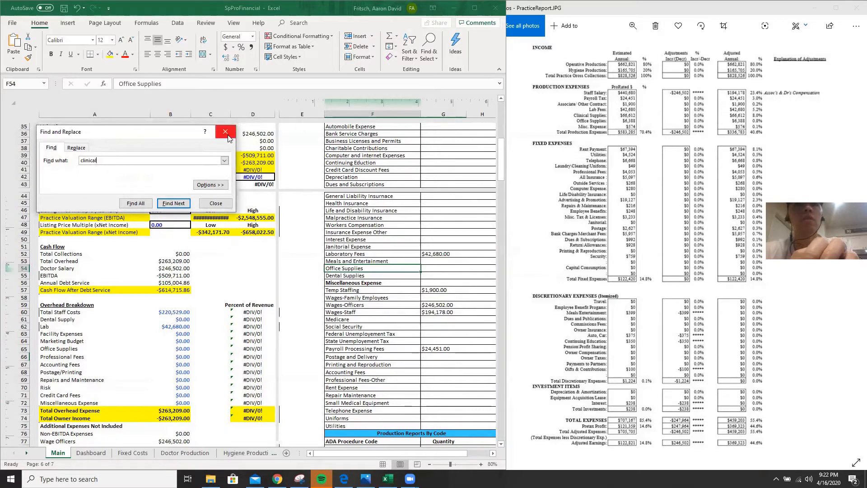
{"action": "left_click", "coordinate": [173, 204]}
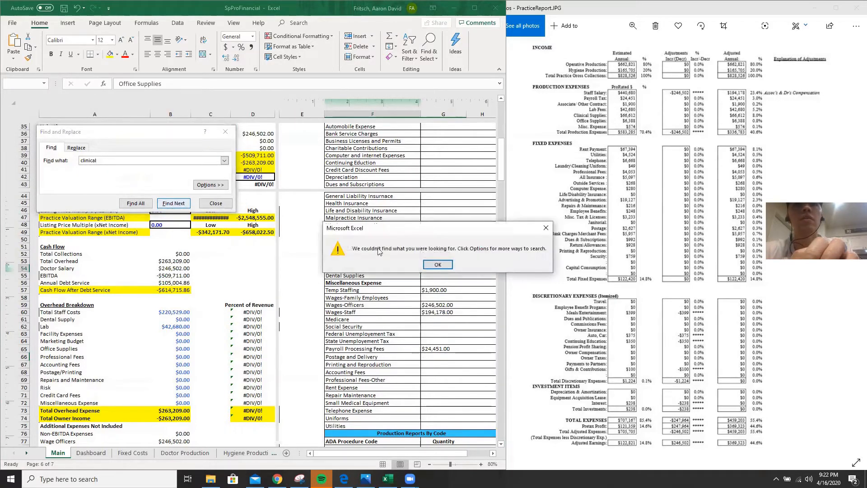
{"action": "left_click", "coordinate": [437, 264]}
{"action": "scroll", "coordinate": [389, 190], "scroll_direction": "up", "scroll_amount": 4}
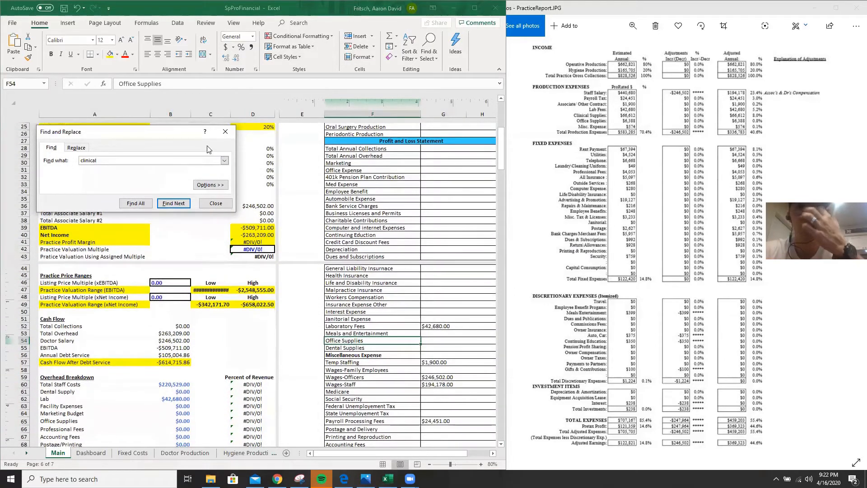
{"action": "left_click", "coordinate": [226, 132]}
{"action": "scroll", "coordinate": [415, 339], "scroll_direction": "down", "scroll_amount": 2}
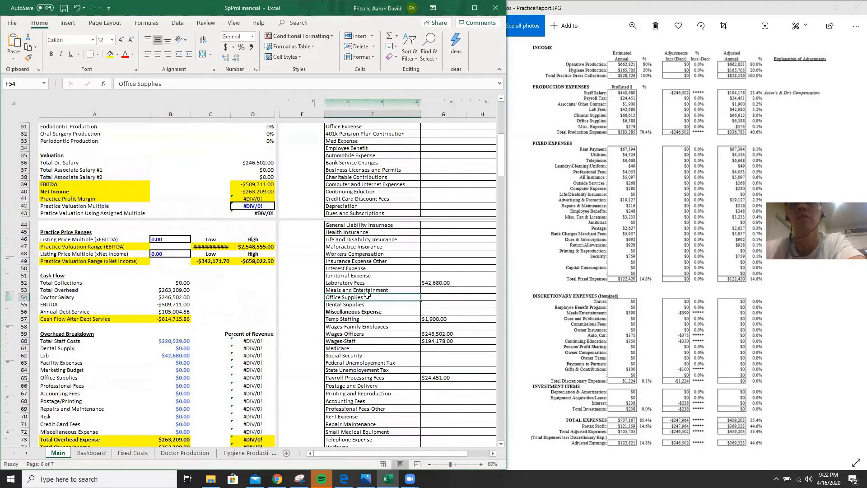
Step: Enter the report's clinical supplies, 66612, as Dental Supplies and its office supplies, 6388, as Office Supplies
{"action": "left_click", "coordinate": [425, 304]}
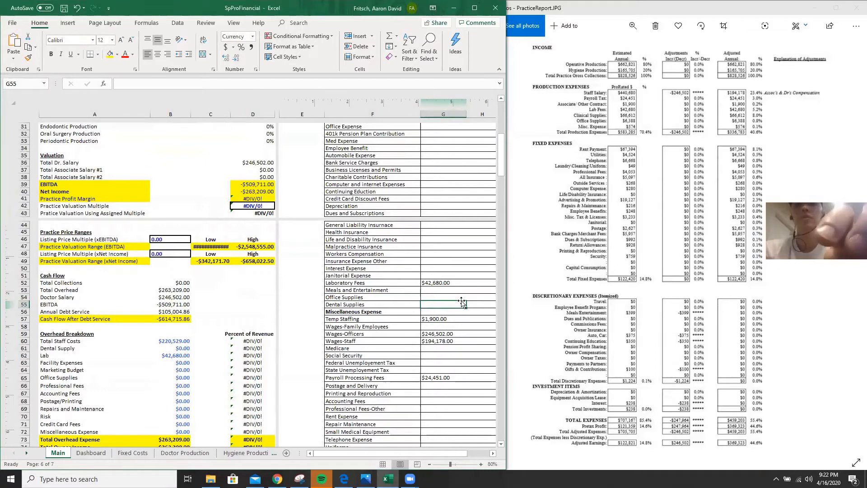
{"action": "type", "text": "66612"}
{"action": "key", "text": "Return"}
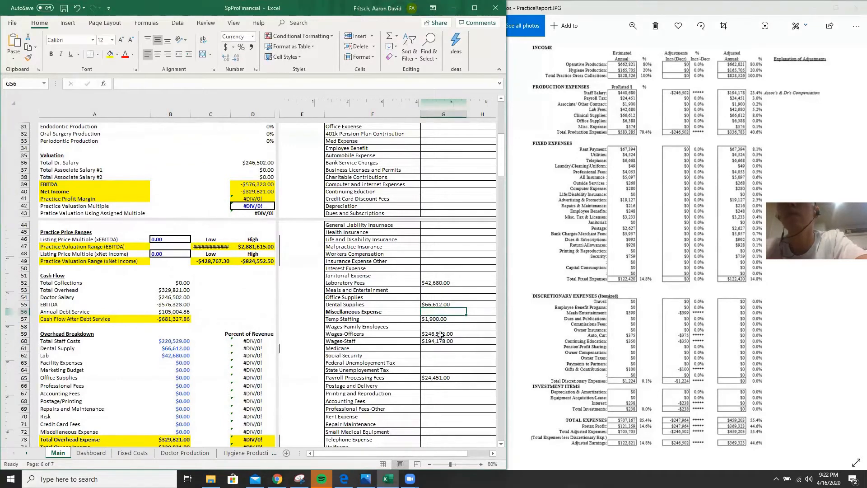
{"action": "left_click", "coordinate": [438, 300]}
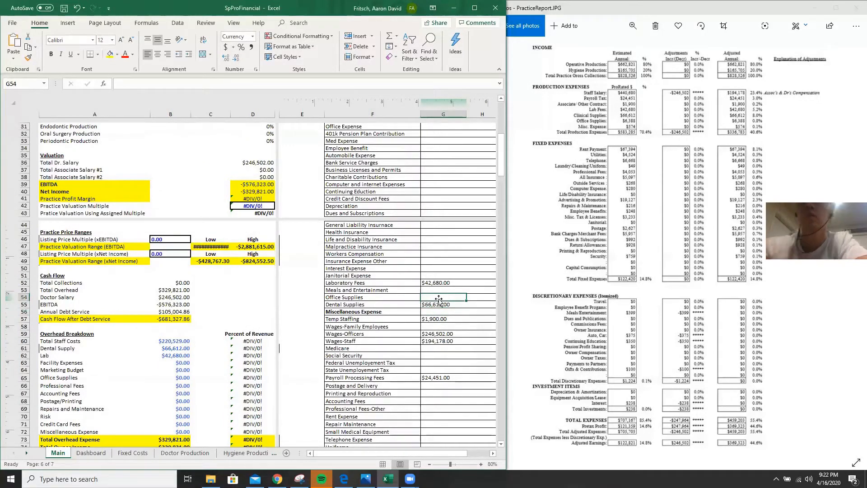
{"action": "type", "text": "6388"}
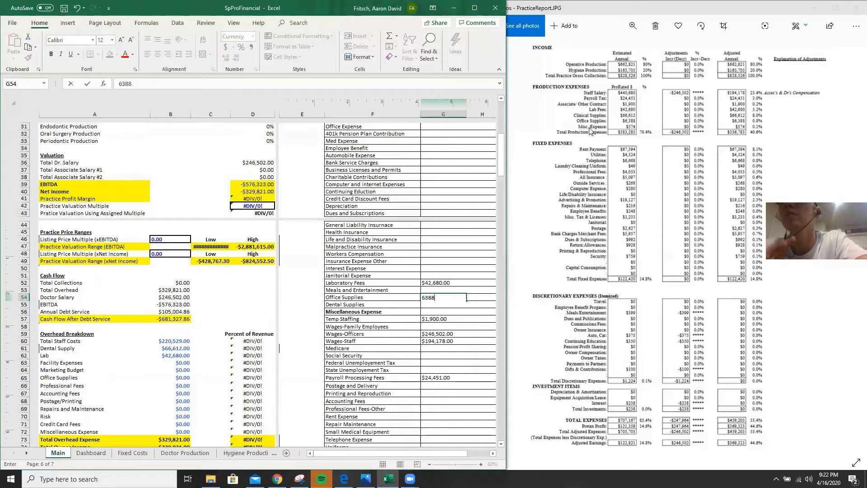
{"action": "left_click", "coordinate": [403, 311]}
Step: Enter the report's miscellaneous expense, 574, as Miscellaneous Expense and re-enter 1900 as Temp Staffing
{"action": "left_click", "coordinate": [437, 312]}
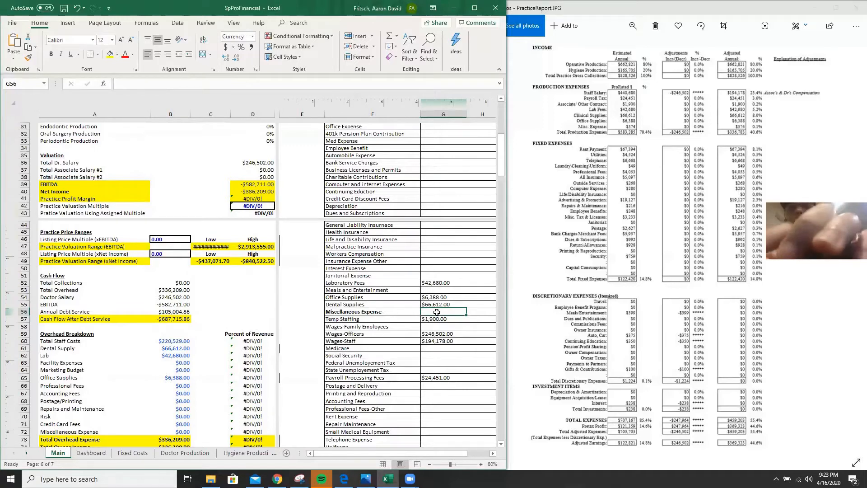
{"action": "type", "text": "574"}
{"action": "key", "text": "Return"}
{"action": "type", "text": "1900"}
{"action": "key", "text": "ctrl+Return"}
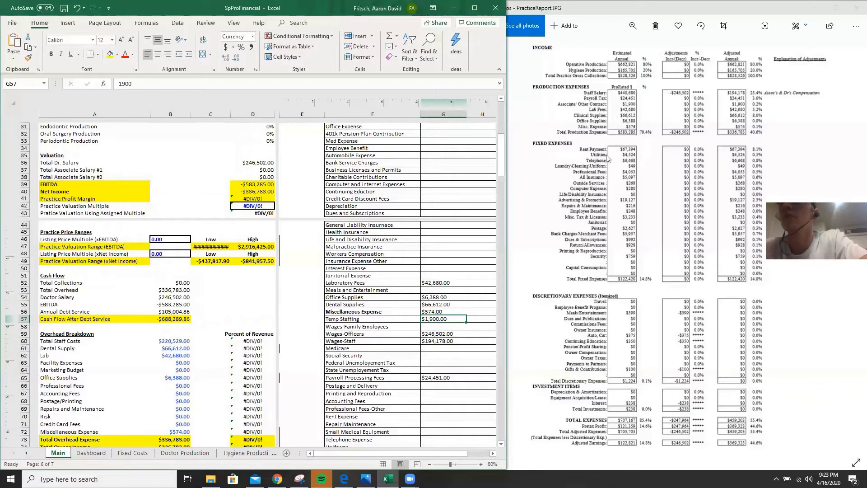
Step: Enter the report's rent payment, 67394, as Rent Expense and its utilities, 4524, as Utilities
{"action": "scroll", "coordinate": [413, 375], "scroll_direction": "down", "scroll_amount": 3}
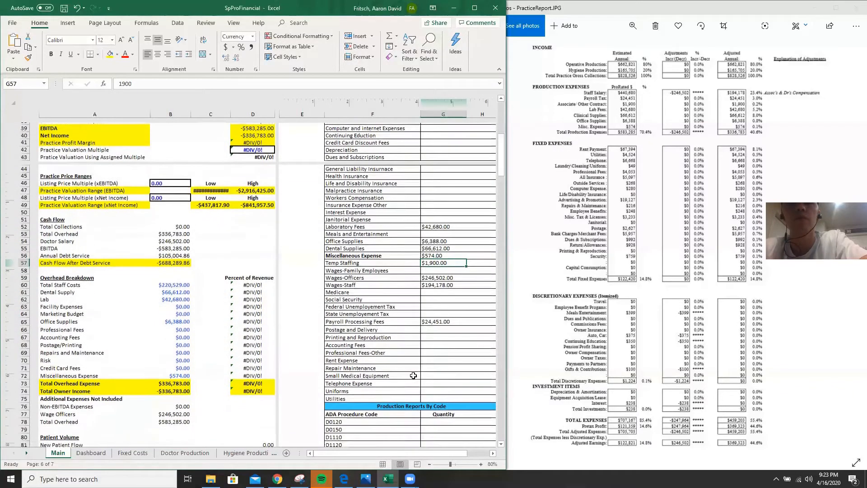
{"action": "left_click", "coordinate": [424, 358]}
{"action": "type", "text": "67394"}
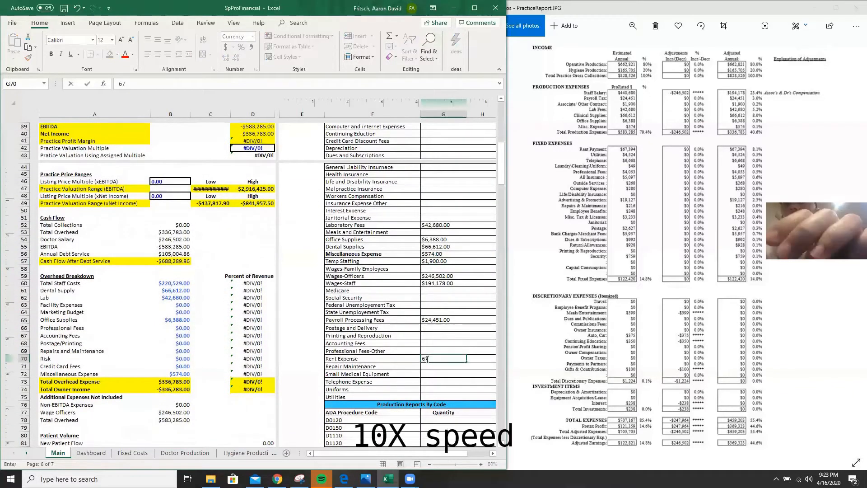
{"action": "key", "text": "Return"}
{"action": "left_click", "coordinate": [431, 396]}
{"action": "type", "text": "4524"}
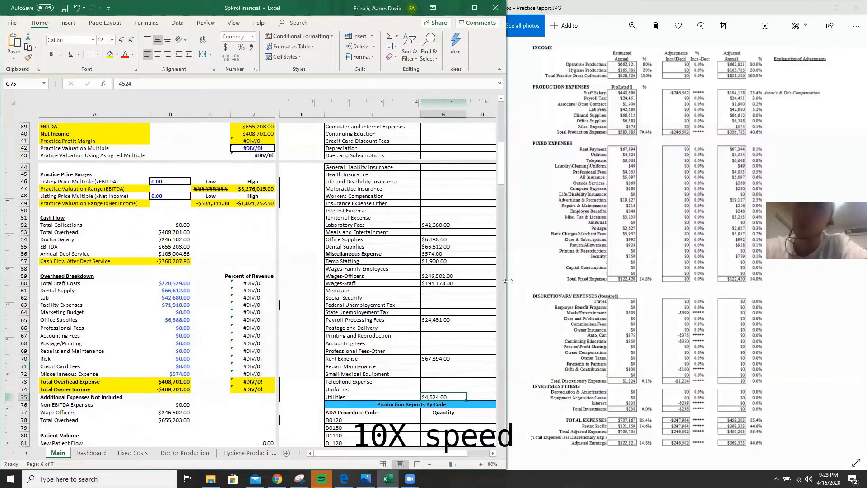
Step: Enter 6668 as Telephone Expense and add the report's laundry/cleaning/uniform amount, 49, to Miscellaneous Expense for 623
{"action": "left_click", "coordinate": [430, 381]}
{"action": "type", "text": "6668"}
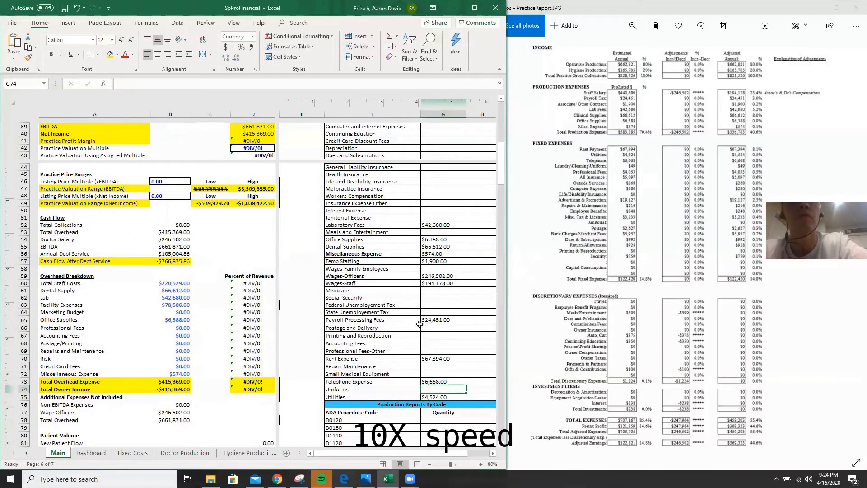
{"action": "left_click", "coordinate": [430, 219]}
{"action": "left_click", "coordinate": [445, 254]}
{"action": "type", "text": "623"}
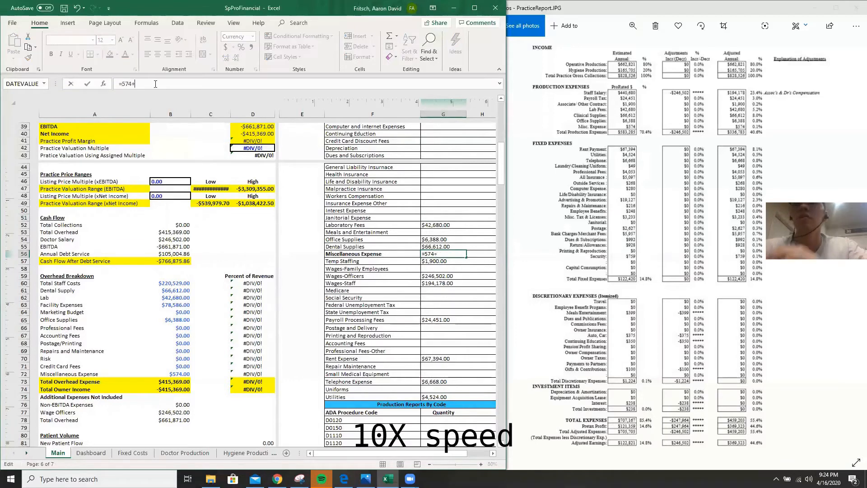
{"action": "key", "text": "Return"}
Step: Enter the report's professional fees, 4053, as Professional Fees-Other and its total insurance amount, 5097, as Health Insurance
{"action": "left_click", "coordinate": [433, 351]}
{"action": "type", "text": "4053"}
{"action": "key", "text": "Return"}
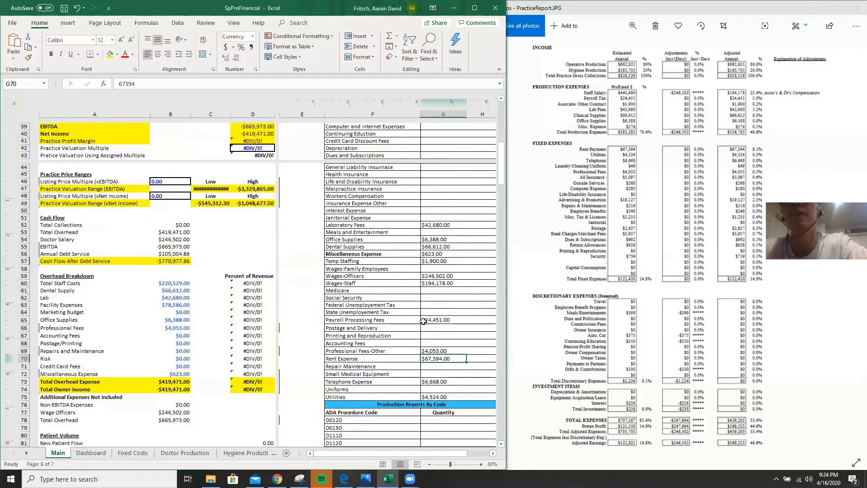
{"action": "scroll", "coordinate": [422, 337], "scroll_direction": "up", "scroll_amount": 2}
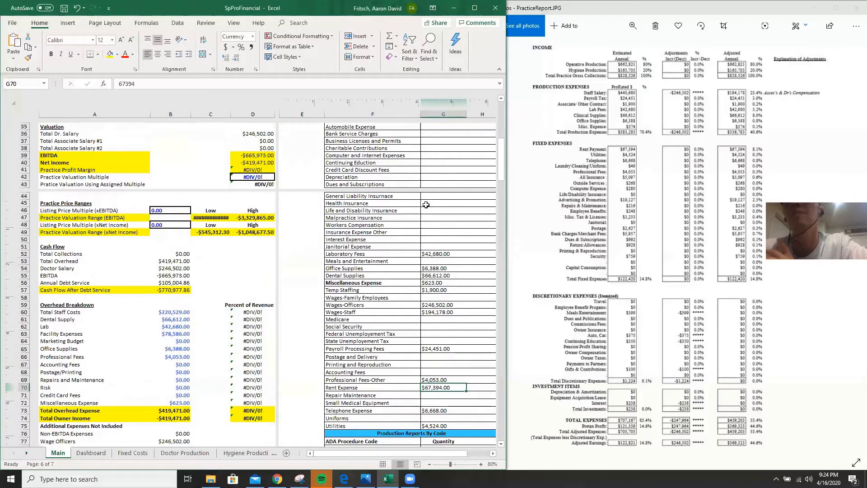
{"action": "left_click", "coordinate": [426, 204]}
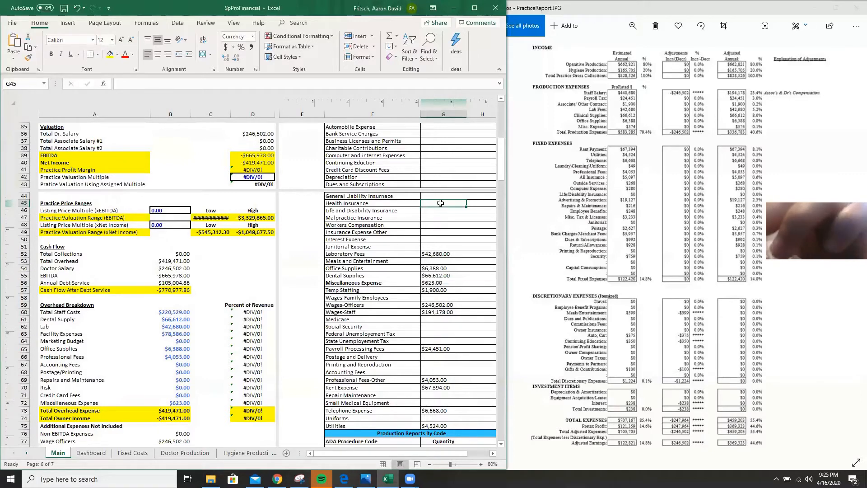
{"action": "type", "text": "5097"}
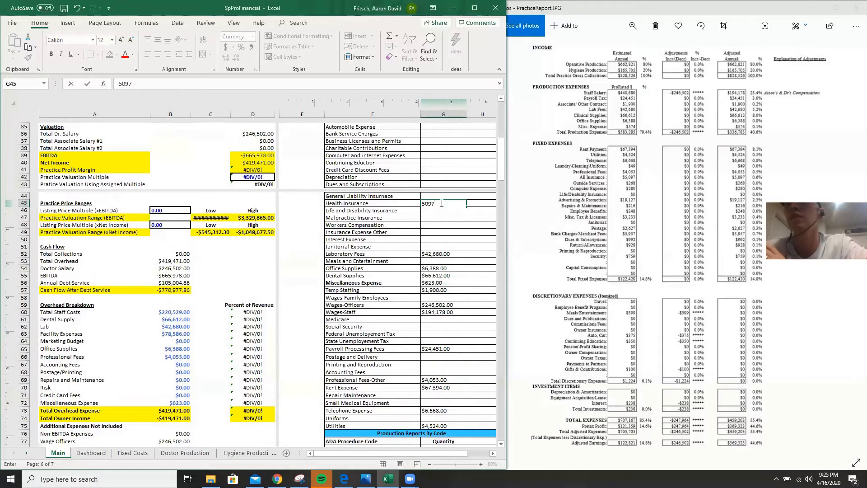
{"action": "key", "text": "Return"}
Step: Enter the report's advertising and promotion, 19127, as Marketing and its repairs and maintenance, 216, as Repair Maintenance
{"action": "scroll", "coordinate": [424, 200], "scroll_direction": "up", "scroll_amount": 5}
{"action": "left_click", "coordinate": [426, 199]}
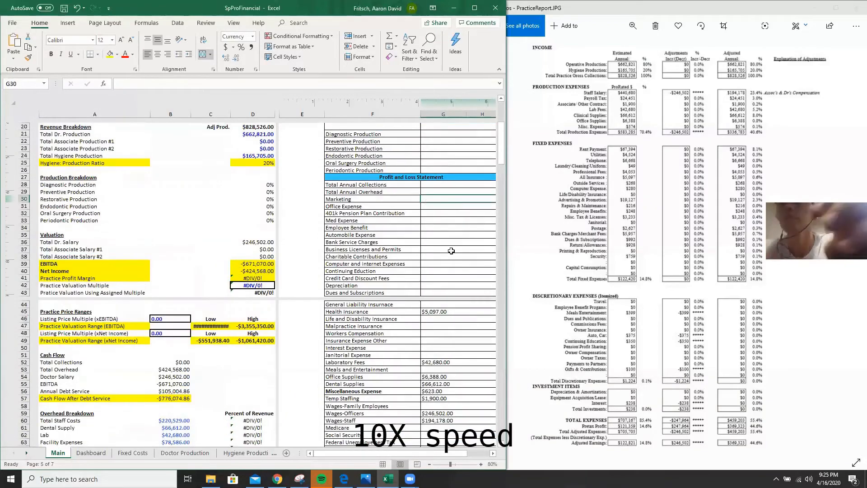
{"action": "type", "text": "19127"}
{"action": "key", "text": "Return"}
{"action": "scroll", "coordinate": [451, 250], "scroll_direction": "down", "scroll_amount": 9}
{"action": "left_click", "coordinate": [425, 303]}
{"action": "type", "text": "216"}
{"action": "key", "text": "Return"}
Step: Enter the report's employee benefits, 248, as Employee Benefit in the Profit and Loss inputs
{"action": "scroll", "coordinate": [445, 250], "scroll_direction": "up", "scroll_amount": 6}
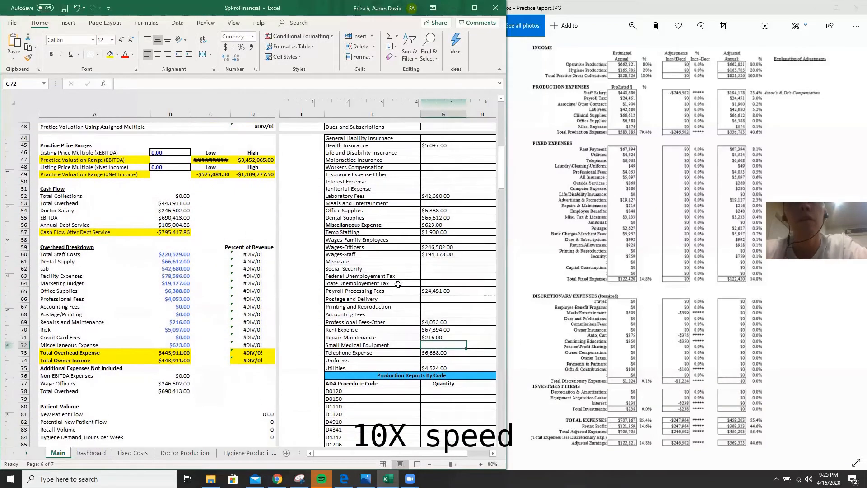
{"action": "left_click", "coordinate": [445, 155]}
{"action": "type", "text": "248"}
{"action": "key", "text": "Return"}
Step: Search the worksheet for "license" and "tax" to locate a row for the report's miscellaneous tax and licenses
{"action": "scroll", "coordinate": [455, 172], "scroll_direction": "down", "scroll_amount": 4}
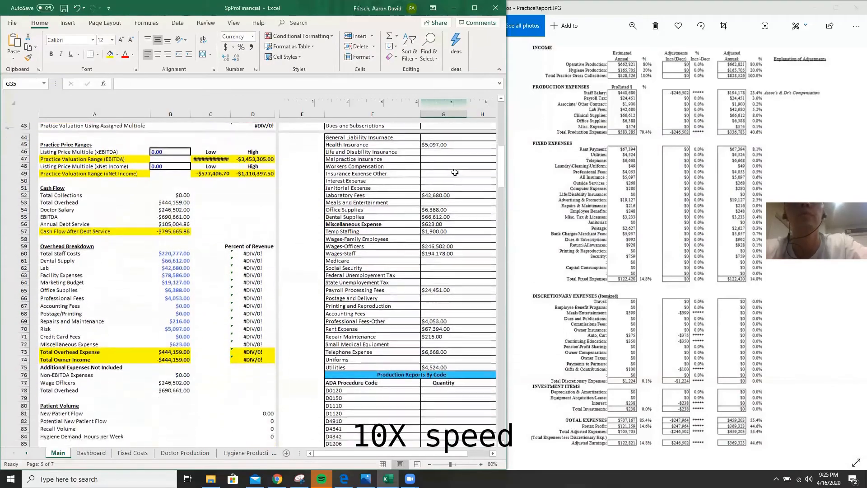
{"action": "key", "text": "ctrl+f"}
{"action": "type", "text": "license"}
{"action": "key", "text": "Return"}
{"action": "key", "text": "Escape"}
{"action": "key", "text": "ctrl+f"}
{"action": "type", "text": "tax"}
{"action": "key", "text": "Return"}
{"action": "key", "text": "Return"}
{"action": "key", "text": "Escape"}
Step: Search for "license" again and enter the report's miscellaneous tax and licenses, 3233, as Business Licenses and Permits
{"action": "scroll", "coordinate": [428, 155], "scroll_direction": "up", "scroll_amount": 4}
{"action": "key", "text": "ctrl+f"}
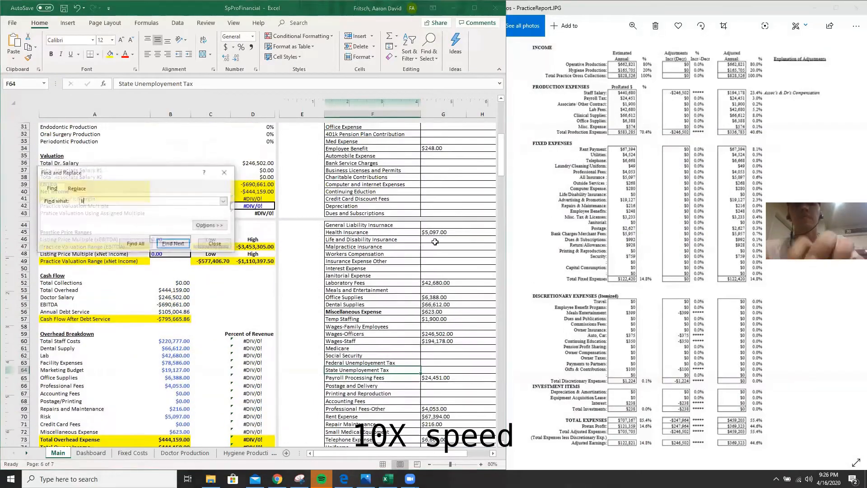
{"action": "type", "text": "license"}
{"action": "left_click", "coordinate": [440, 170]}
{"action": "type", "text": "3233"}
{"action": "key", "text": "Return"}
{"action": "left_click", "coordinate": [226, 175]}
Step: Find the postage row and enter the report's postage, 2627, as Postage and Delivery
{"action": "scroll", "coordinate": [435, 362], "scroll_direction": "down", "scroll_amount": 1}
{"action": "key", "text": "ctrl+f"}
{"action": "type", "text": "postage"}
{"action": "key", "text": "Return"}
{"action": "left_click", "coordinate": [435, 363]}
{"action": "type", "text": "2627"}
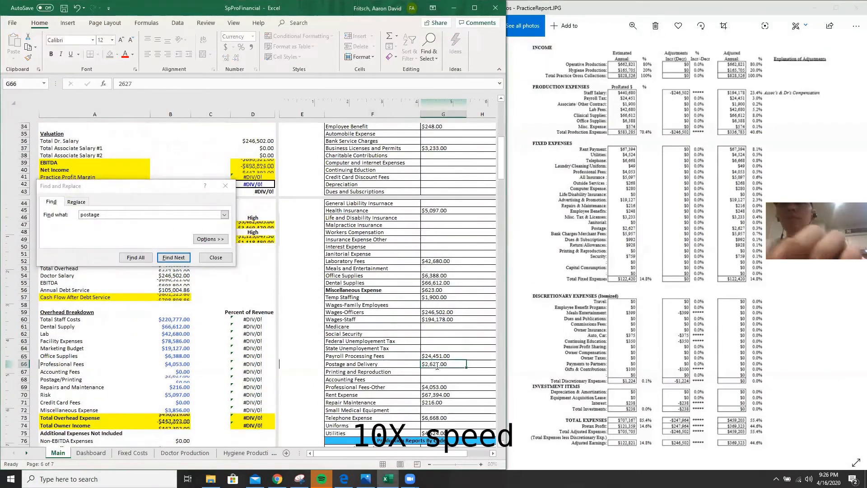
{"action": "key", "text": "Return"}
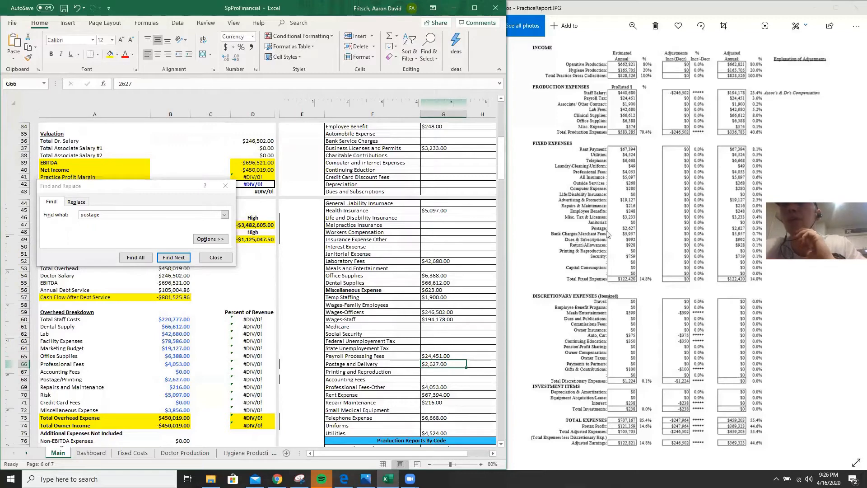
Step: Enter the report's bank charges/merchant fees, 5957, as Bank Service Charges
{"action": "scroll", "coordinate": [420, 286], "scroll_direction": "up", "scroll_amount": 1}
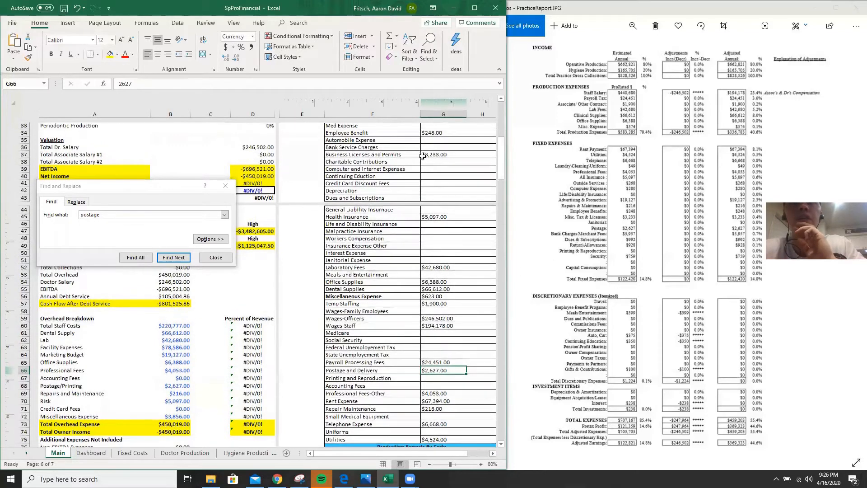
{"action": "left_click", "coordinate": [428, 148]}
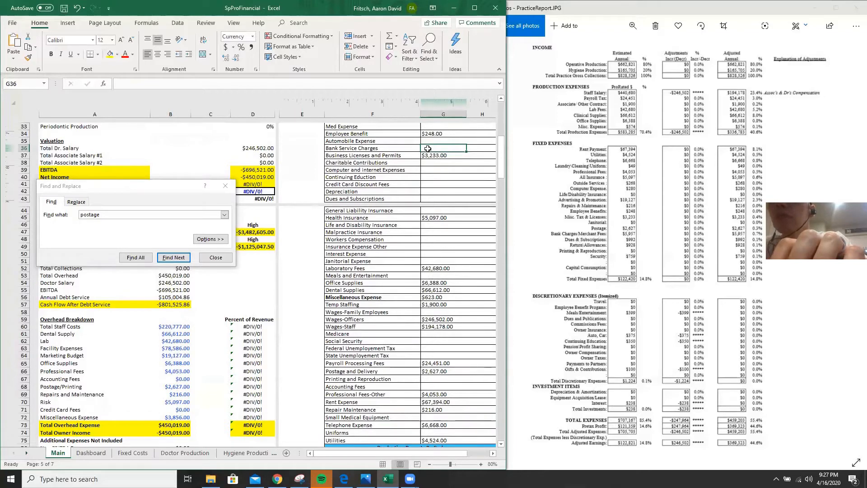
{"action": "type", "text": "5957"}
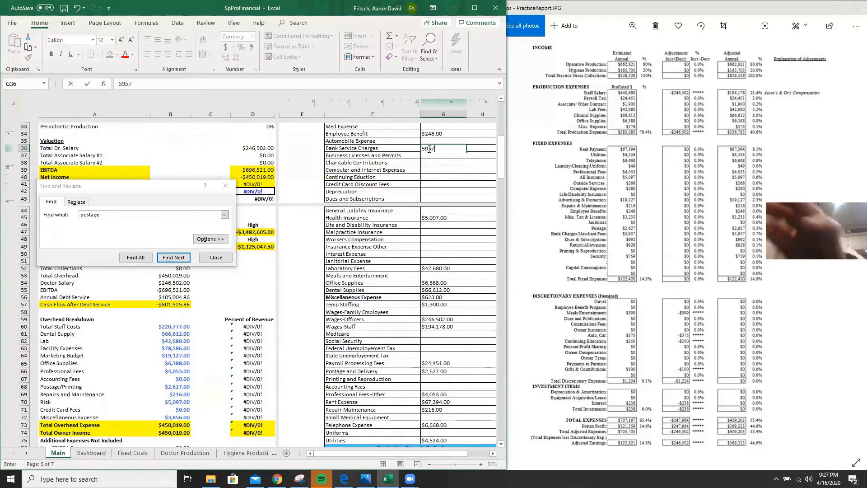
{"action": "key", "text": "F2"}
Step: Check the Bank Service Charges label and the expense labels below it for explanatory notes
{"action": "left_click", "coordinate": [365, 150]}
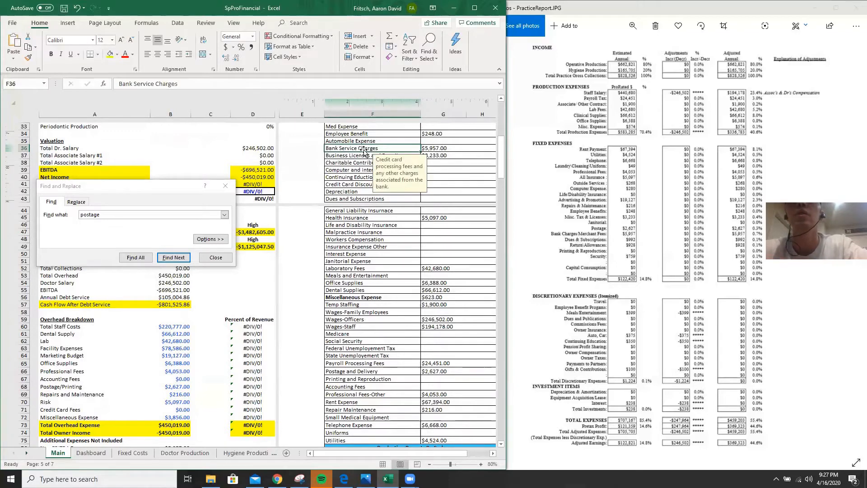
{"action": "left_click", "coordinate": [364, 156]}
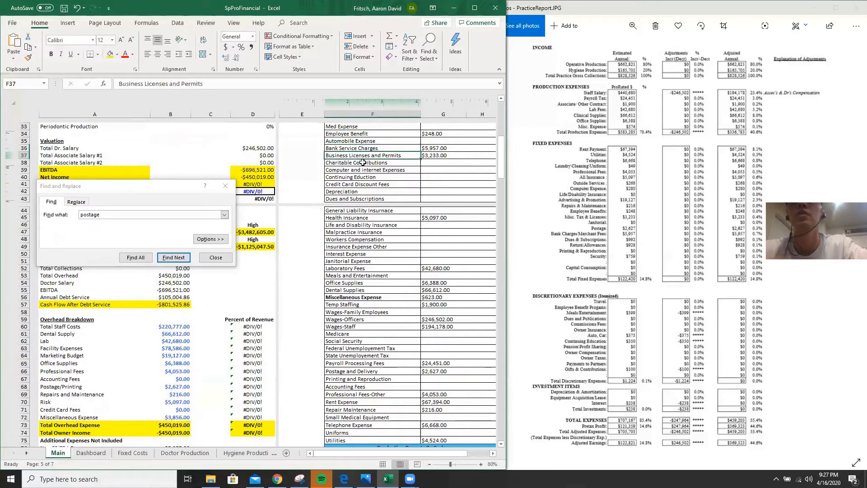
{"action": "left_click", "coordinate": [362, 162]}
{"action": "left_click", "coordinate": [361, 169]}
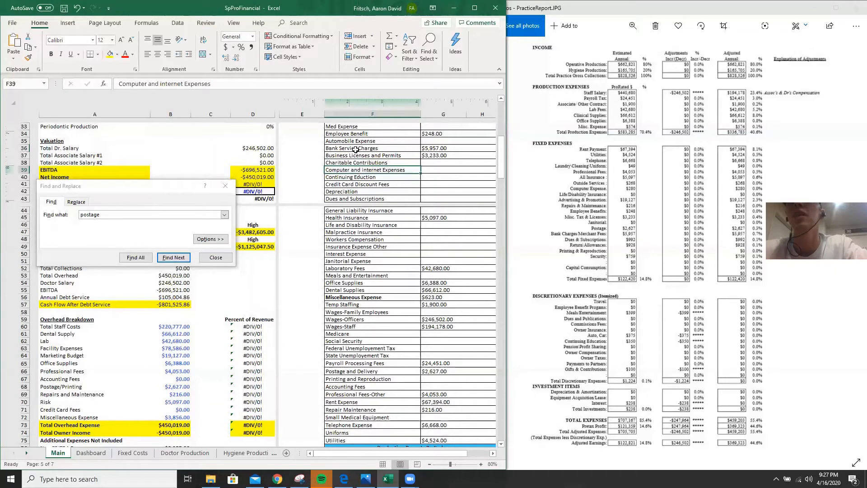
{"action": "left_click", "coordinate": [356, 149]}
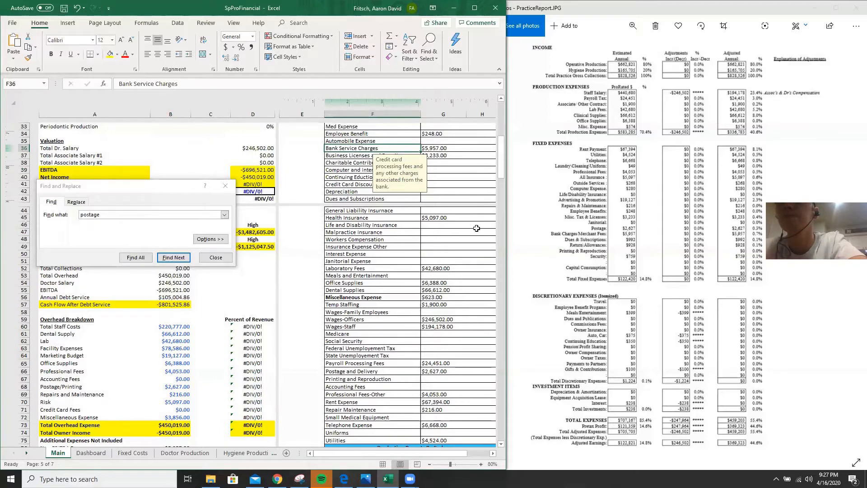
Step: Enter the report's dues and subscriptions, 992, as Dues and Subscriptions
{"action": "left_click", "coordinate": [442, 199]}
{"action": "type", "text": "992"}
{"action": "key", "text": "Return"}
Step: Add the report's return/allowances, 928, to the Miscellaneous Expense sum
{"action": "scroll", "coordinate": [442, 240], "scroll_direction": "down", "scroll_amount": 1}
{"action": "left_click", "coordinate": [442, 290]}
{"action": "left_click", "coordinate": [146, 85]}
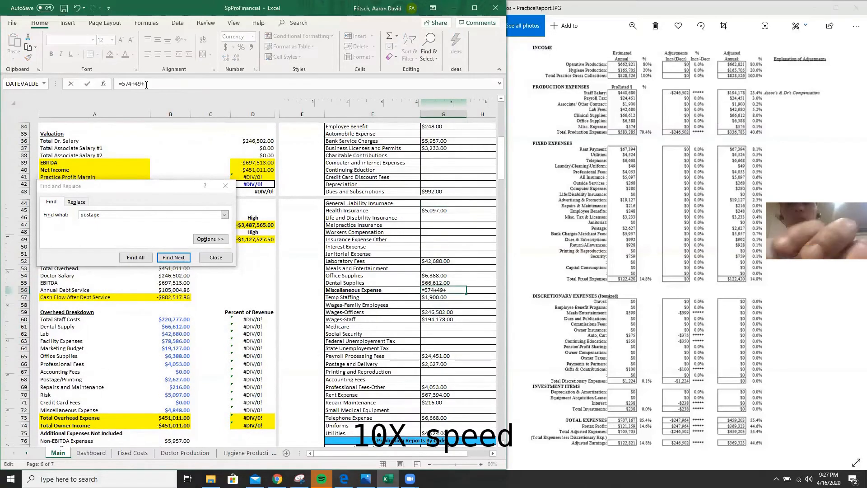
{"action": "type", "text": "+928"}
{"action": "key", "text": "Return"}
Step: Search the sheet for "security", add the report's security expense, 759, to the Miscellaneous Expense sum, and close the search
{"action": "double_click", "coordinate": [90, 215]}
{"action": "type", "text": "security"}
{"action": "key", "text": "Return"}
{"action": "left_click", "coordinate": [435, 290]}
{"action": "left_click", "coordinate": [167, 85]}
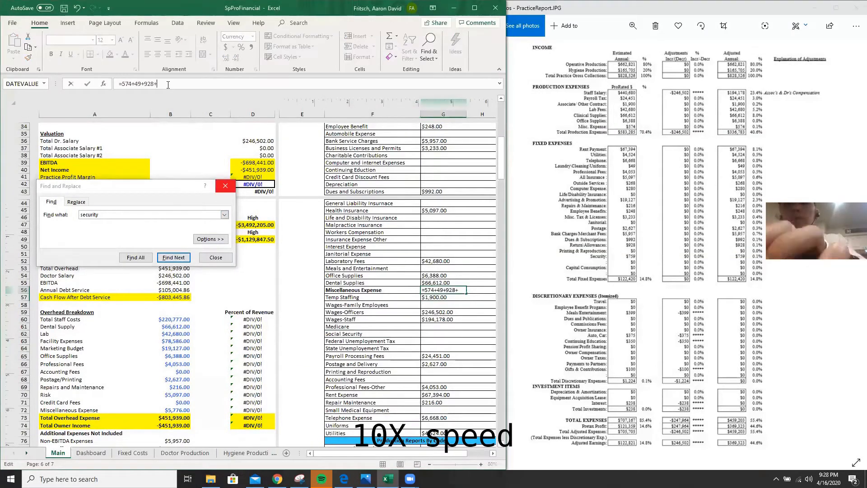
{"action": "type", "text": "+759"}
{"action": "key", "text": "Return"}
{"action": "left_click", "coordinate": [225, 186]}
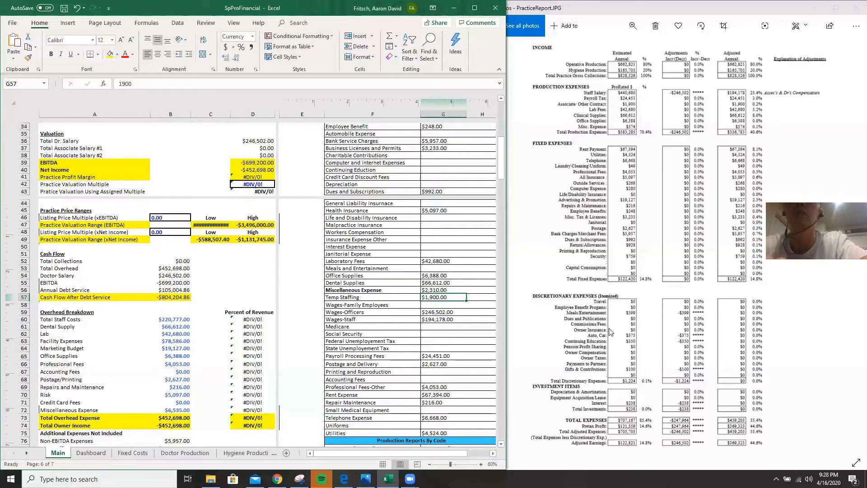
Step: Examine the Non-EBITDA Expenses formula under Additional Expenses Not Included alongside the overhead breakdown and valuation sections
{"action": "scroll", "coordinate": [192, 386], "scroll_direction": "down", "scroll_amount": 3}
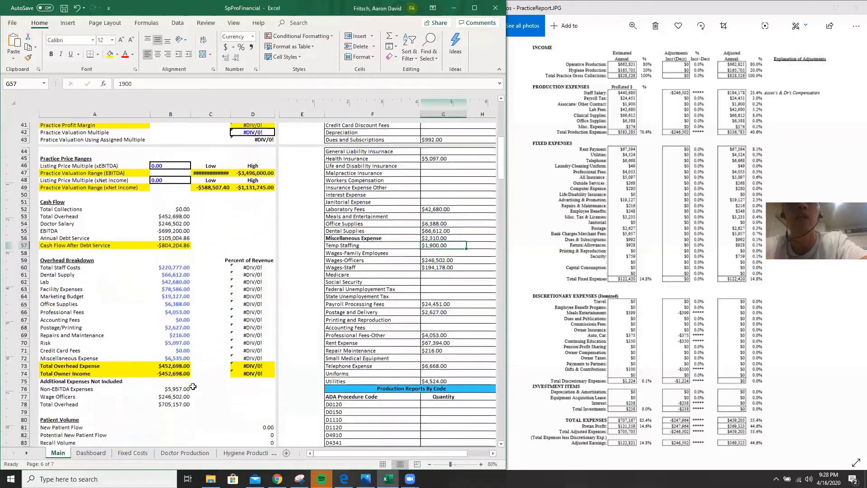
{"action": "left_click", "coordinate": [93, 377]}
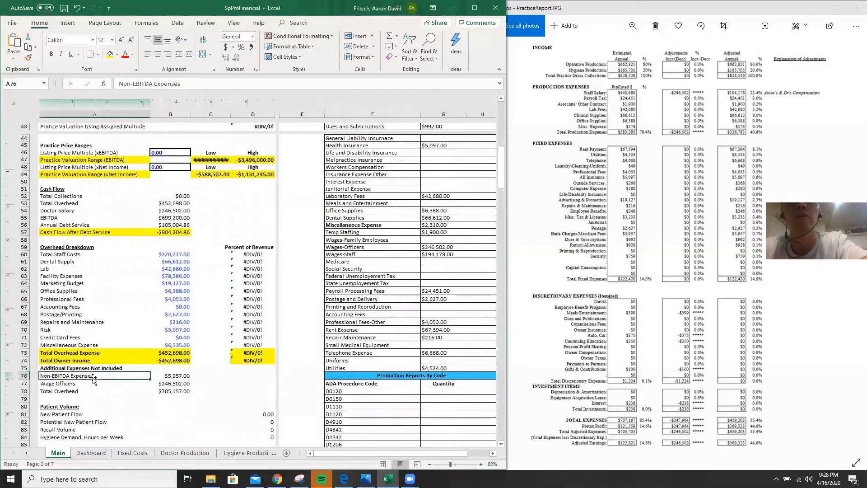
{"action": "left_click", "coordinate": [170, 376]}
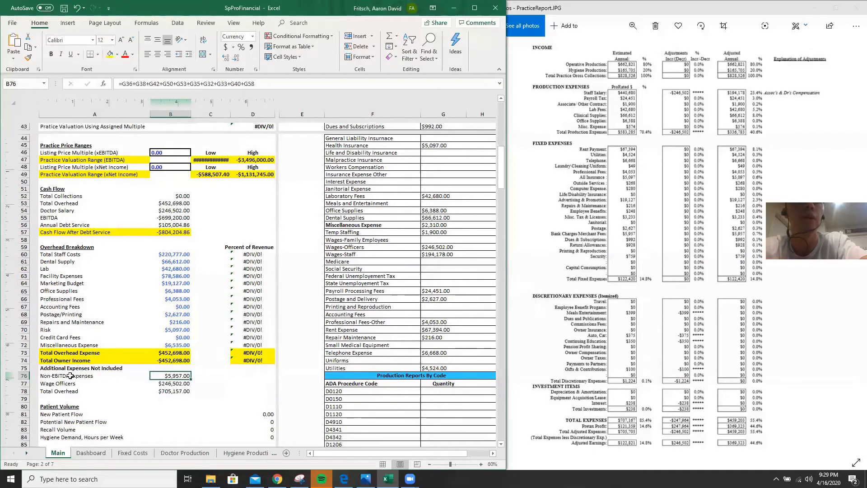
{"action": "scroll", "coordinate": [71, 375], "scroll_direction": "up", "scroll_amount": 3}
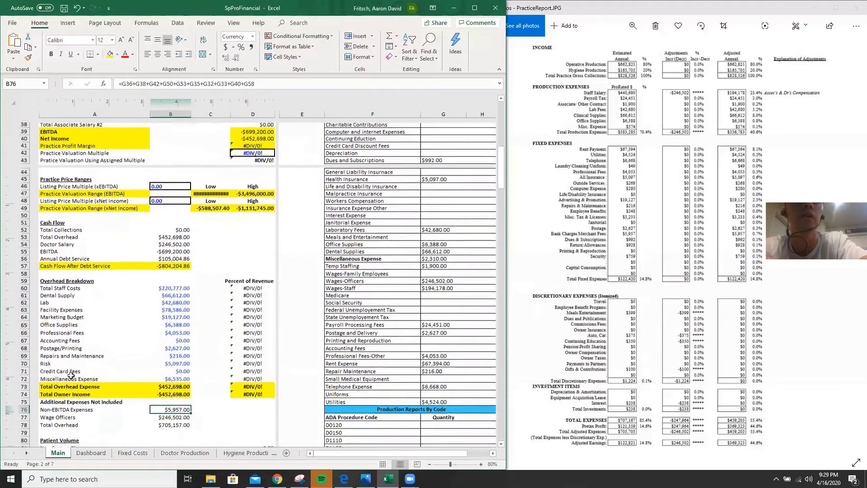
{"action": "scroll", "coordinate": [71, 376], "scroll_direction": "down", "scroll_amount": 1}
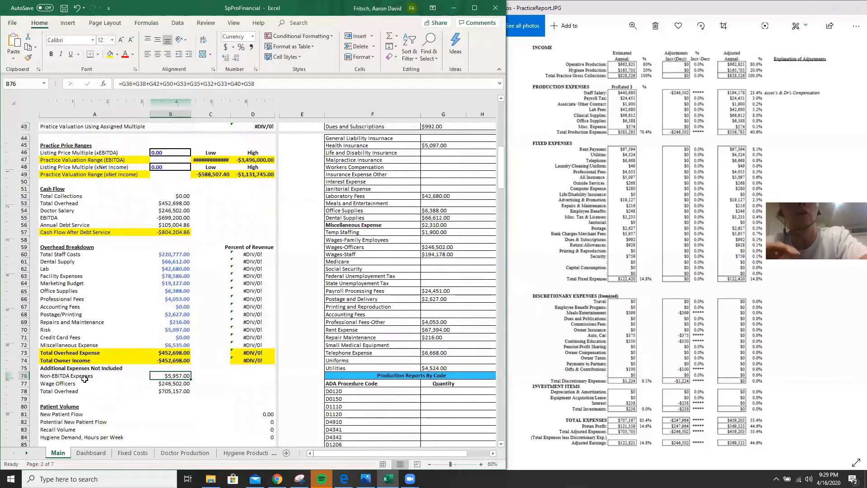
{"action": "scroll", "coordinate": [84, 378], "scroll_direction": "up", "scroll_amount": 4}
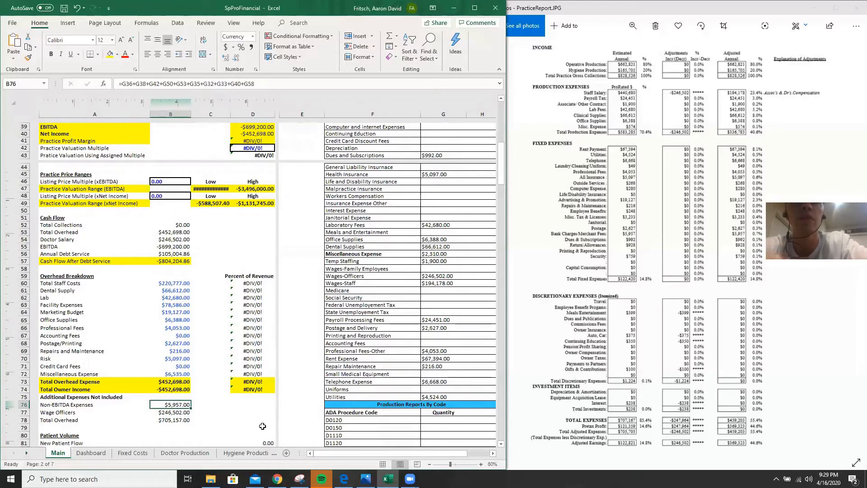
{"action": "scroll", "coordinate": [244, 364], "scroll_direction": "up", "scroll_amount": 3}
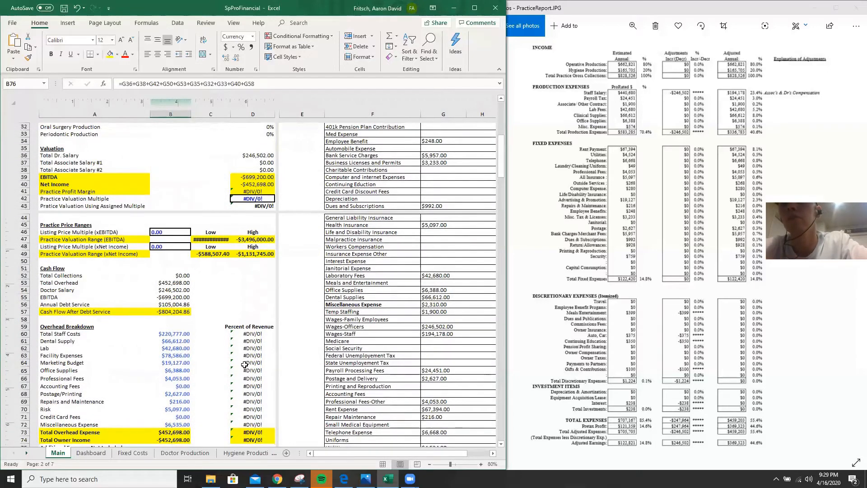
{"action": "scroll", "coordinate": [244, 364], "scroll_direction": "down", "scroll_amount": 1}
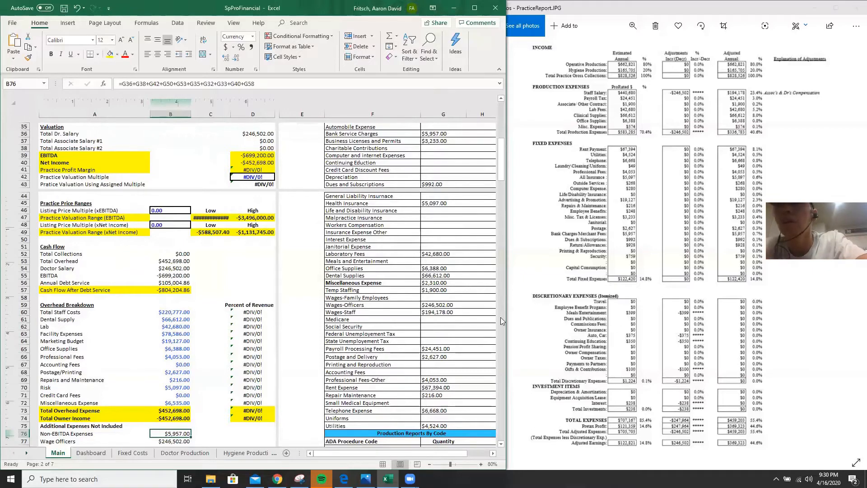
Step: Enter the report's meals/entertainment, 399, as Meals and Entertainment
{"action": "scroll", "coordinate": [368, 377], "scroll_direction": "down", "scroll_amount": 2}
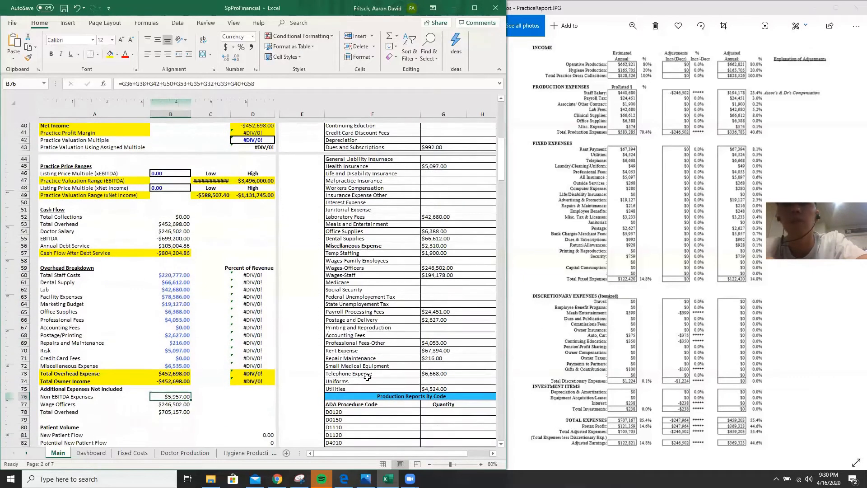
{"action": "scroll", "coordinate": [368, 377], "scroll_direction": "up", "scroll_amount": 4}
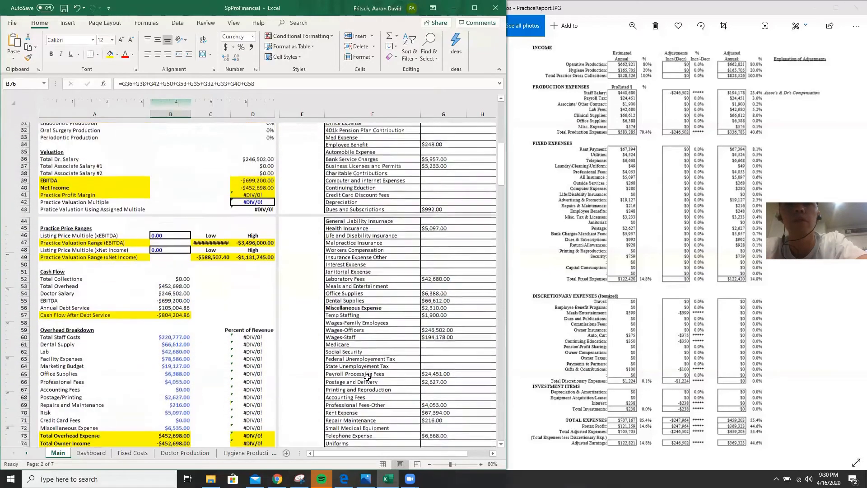
{"action": "left_click", "coordinate": [426, 305]}
{"action": "type", "text": "399"}
{"action": "key", "text": "Return"}
{"action": "scroll", "coordinate": [410, 364], "scroll_direction": "down", "scroll_amount": 2}
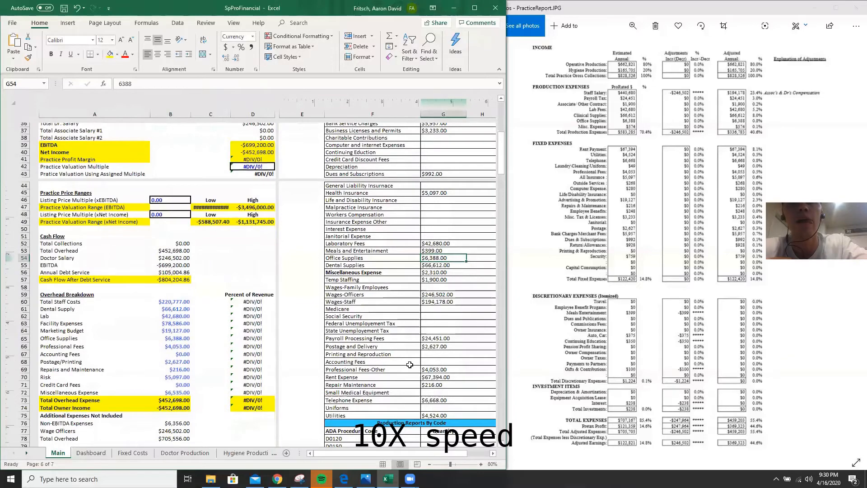
Step: Enter the report's auto/car expense, 375, as Automobile Expense and its continuing education, 350, in the continuing education row
{"action": "scroll", "coordinate": [410, 365], "scroll_direction": "up", "scroll_amount": 3}
{"action": "left_click", "coordinate": [444, 185]}
{"action": "type", "text": "375"}
{"action": "key", "text": "Return"}
{"action": "key", "text": "Down"}
{"action": "key", "text": "Down"}
{"action": "key", "text": "Down"}
{"action": "key", "text": "Down"}
{"action": "type", "text": "350"}
{"action": "key", "text": "ctrl+f"}
{"action": "left_click", "coordinate": [443, 340]}
{"action": "left_click", "coordinate": [271, 84]}
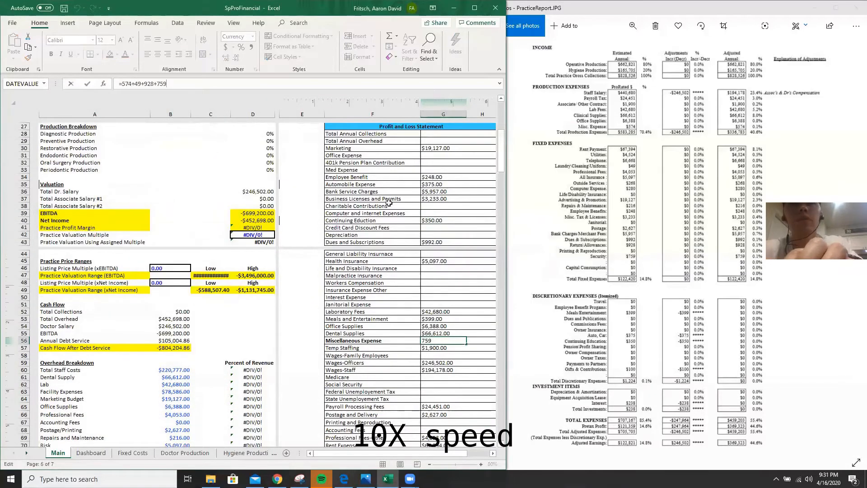
Step: Enter the report's gifts and contributions, 100, as Charitable Contributions and its interest, 238, as Interest Expense
{"action": "left_click", "coordinate": [434, 206]}
{"action": "type", "text": "100"}
{"action": "key", "text": "Return"}
{"action": "scroll", "coordinate": [395, 269], "scroll_direction": "down", "scroll_amount": 1}
{"action": "left_click", "coordinate": [436, 269]}
{"action": "type", "text": "238"}
{"action": "key", "text": "Return"}
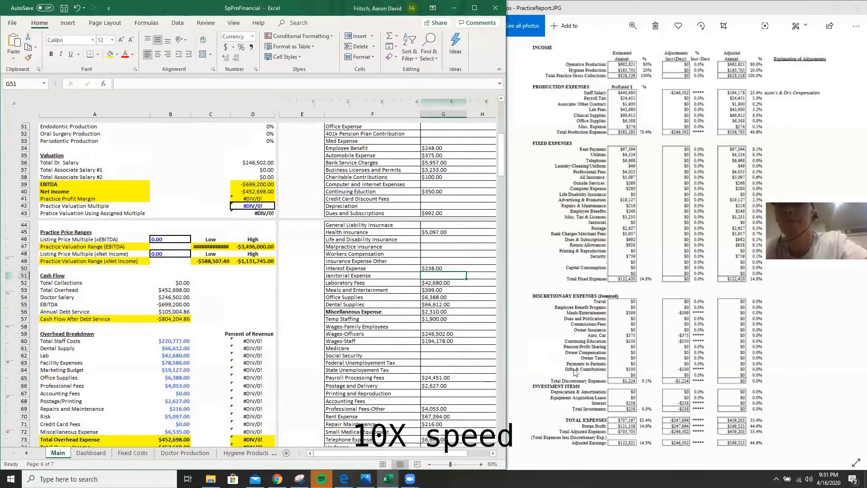
Step: Enter the report's total practice gross collections, 828526, as Total Annual Collections in the Profit and Loss Statement
{"action": "scroll", "coordinate": [424, 342], "scroll_direction": "up", "scroll_amount": 9}
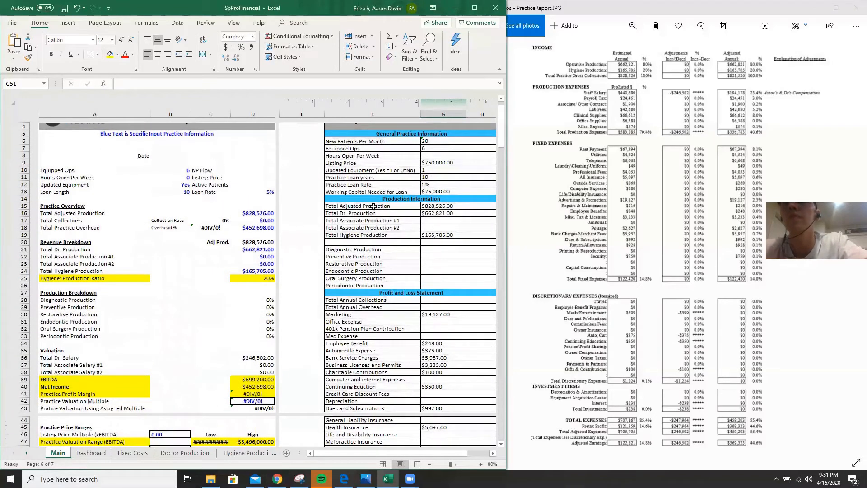
{"action": "left_click", "coordinate": [434, 206]}
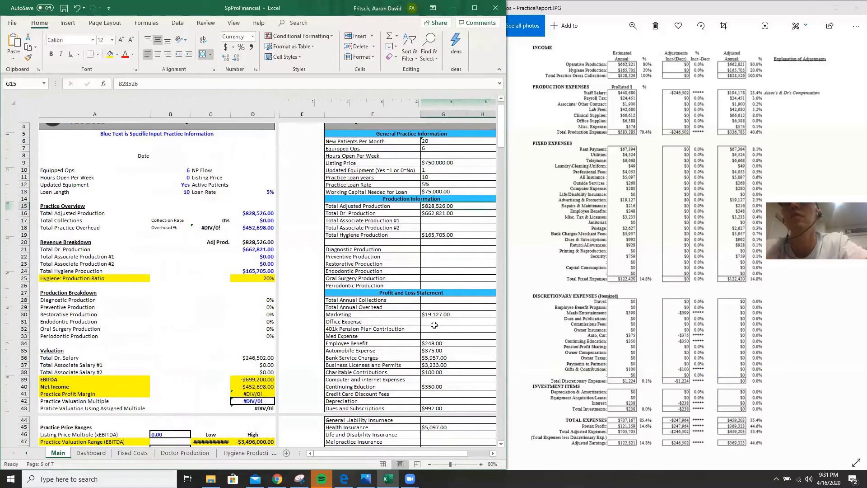
{"action": "left_click", "coordinate": [427, 300]}
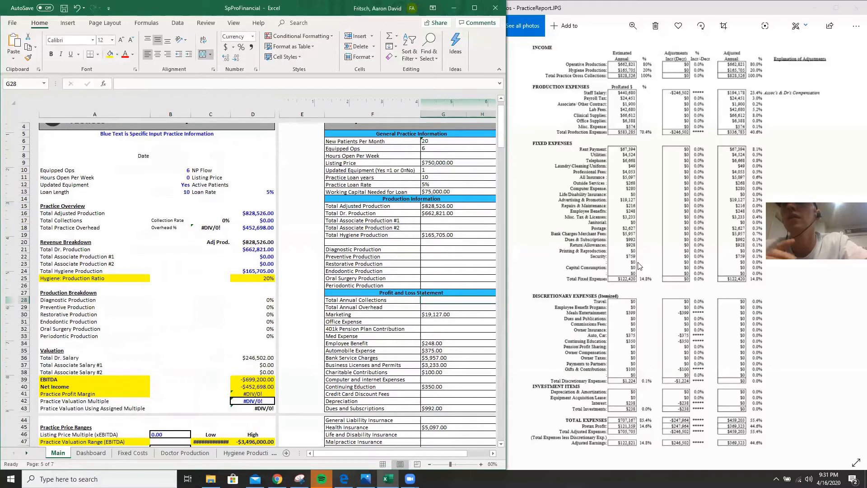
{"action": "scroll", "coordinate": [639, 266], "scroll_direction": "right", "scroll_amount": 1}
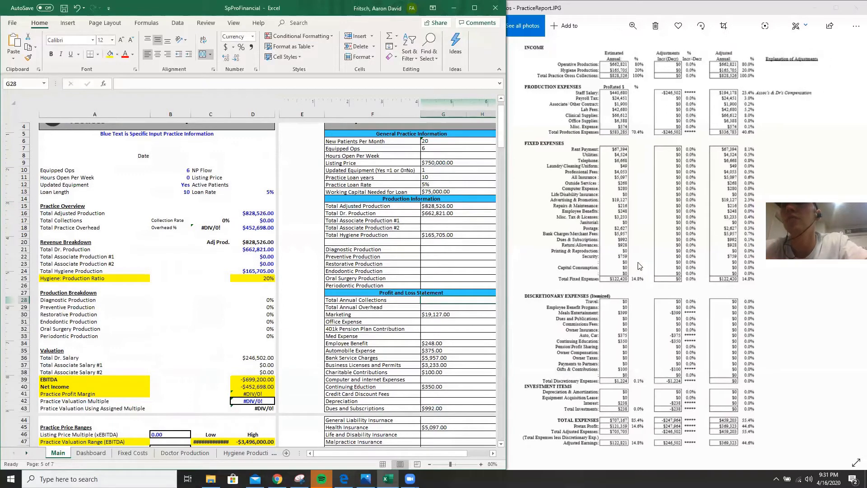
{"action": "scroll", "coordinate": [638, 266], "scroll_direction": "left", "scroll_amount": 1}
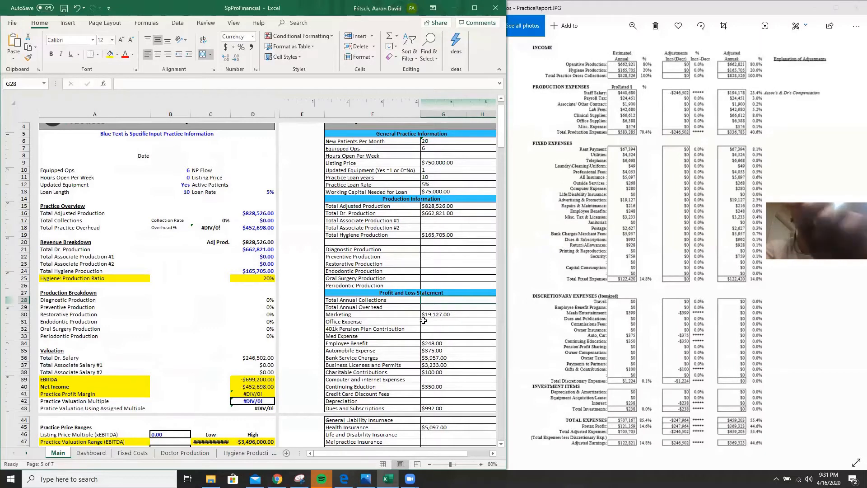
{"action": "type", "text": "828"}
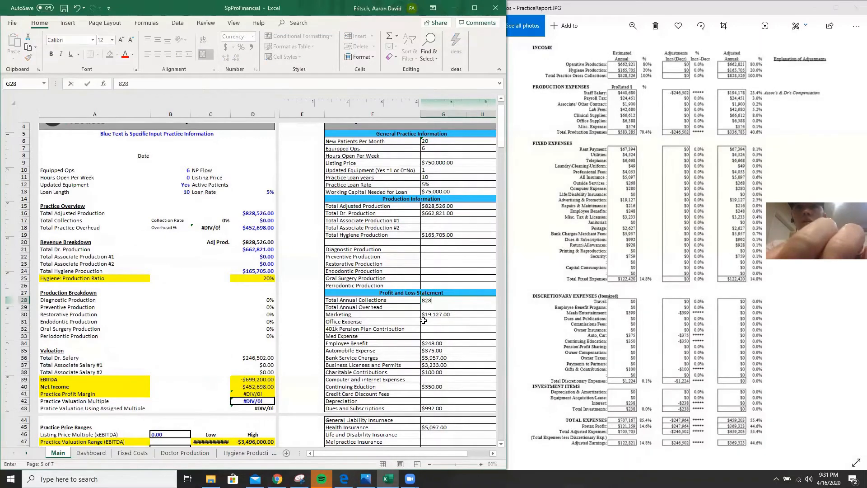
{"action": "type", "text": ",526"}
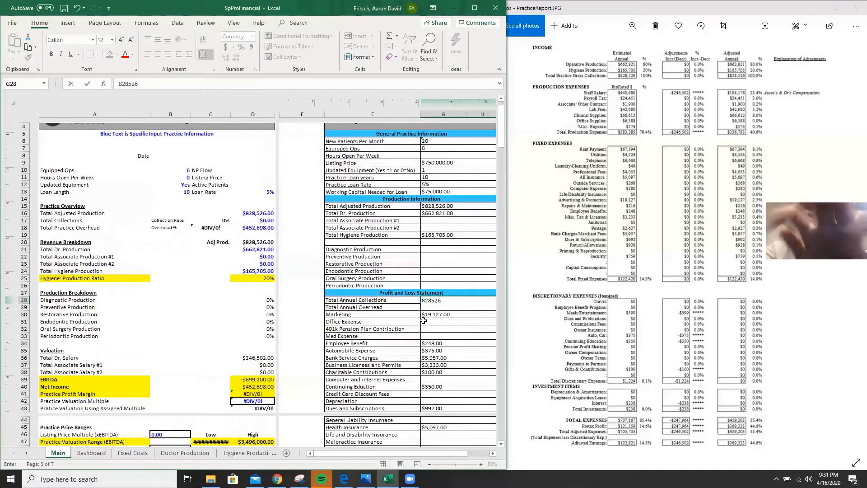
{"action": "key", "text": "Return"}
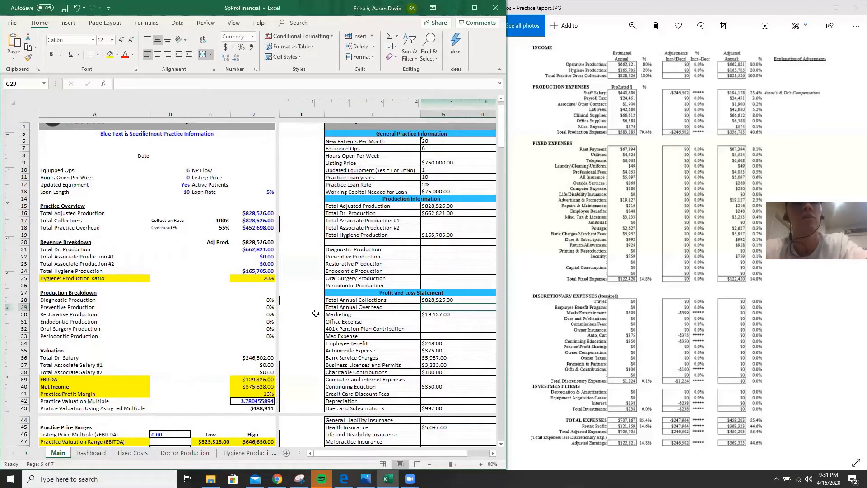
Step: Review the calculated practice overview, valuation, price ranges, cash flow and overhead breakdown against the profit-and-loss inputs
{"action": "scroll", "coordinate": [316, 313], "scroll_direction": "down", "scroll_amount": 2}
{"action": "scroll", "coordinate": [316, 313], "scroll_direction": "down", "scroll_amount": 3}
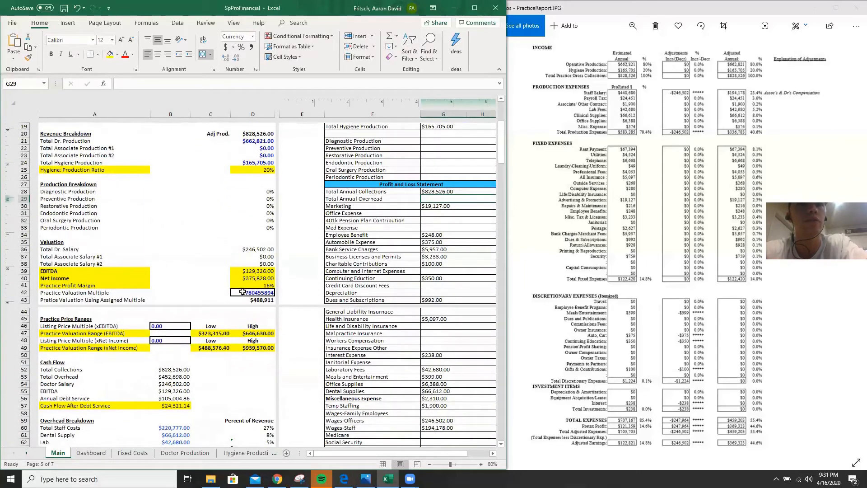
{"action": "scroll", "coordinate": [216, 318], "scroll_direction": "down", "scroll_amount": 3}
{"action": "scroll", "coordinate": [384, 312], "scroll_direction": "up", "scroll_amount": 4}
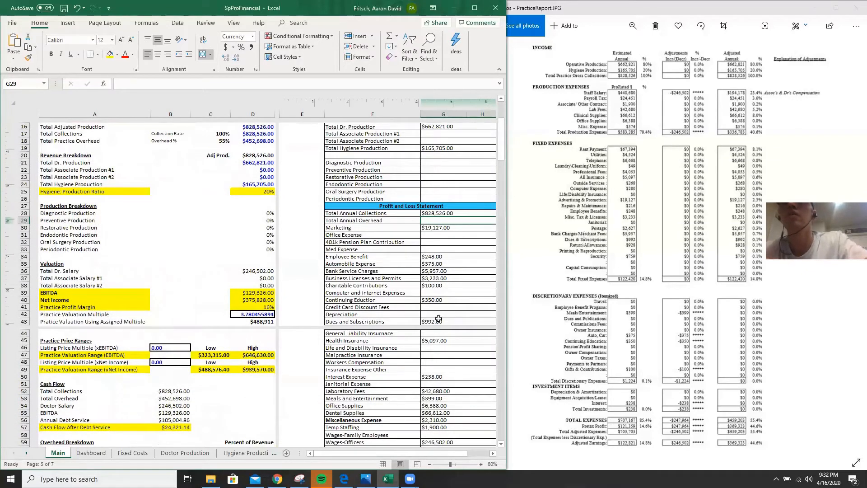
{"action": "scroll", "coordinate": [444, 340], "scroll_direction": "down", "scroll_amount": 2}
{"action": "scroll", "coordinate": [444, 341], "scroll_direction": "down", "scroll_amount": 1}
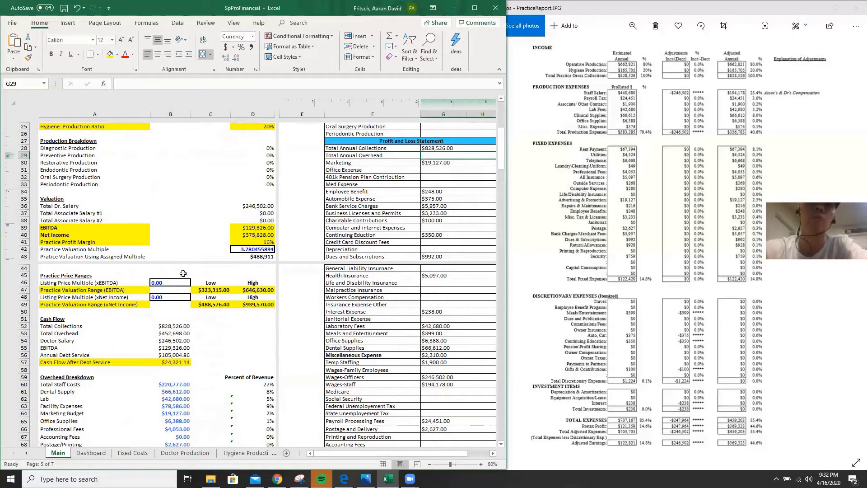
{"action": "scroll", "coordinate": [177, 288], "scroll_direction": "up", "scroll_amount": 5}
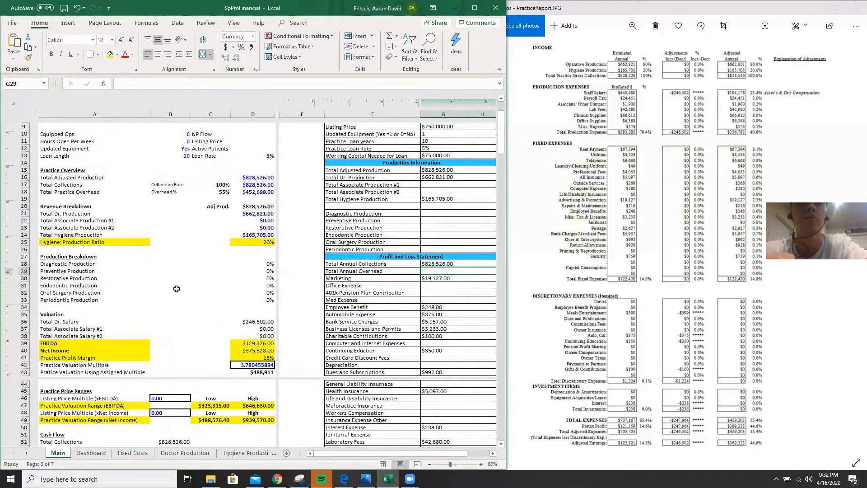
{"action": "scroll", "coordinate": [176, 288], "scroll_direction": "up", "scroll_amount": 1}
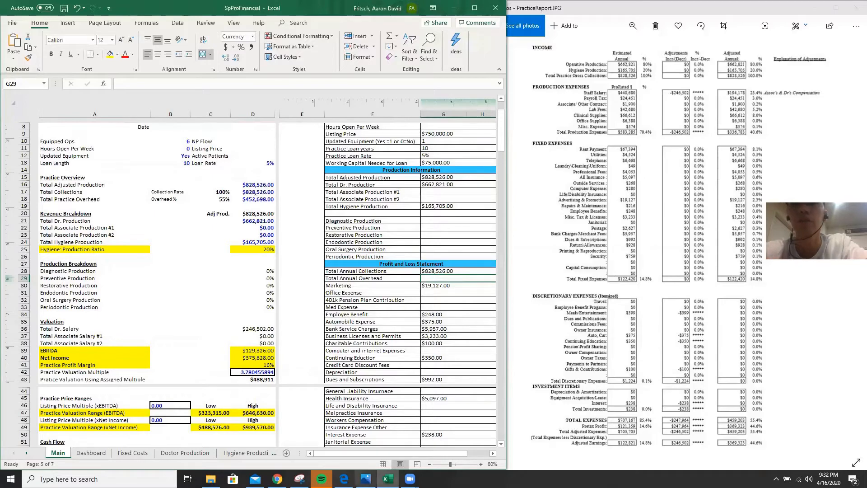
Step: Switch to the PracticeReportCode.pdf production-by-code report and check its payment summary and total production charges
{"action": "left_click", "coordinate": [344, 479]}
{"action": "scroll", "coordinate": [475, 311], "scroll_direction": "down", "scroll_amount": 10}
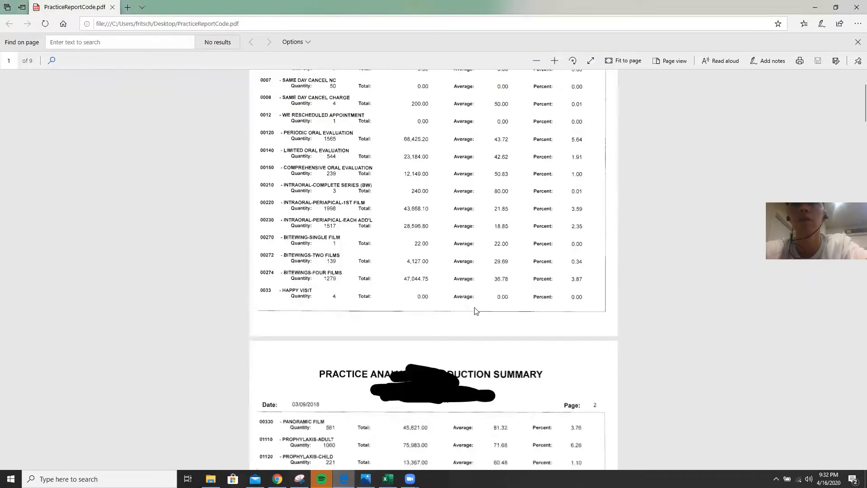
{"action": "scroll", "coordinate": [474, 310], "scroll_direction": "down", "scroll_amount": 20}
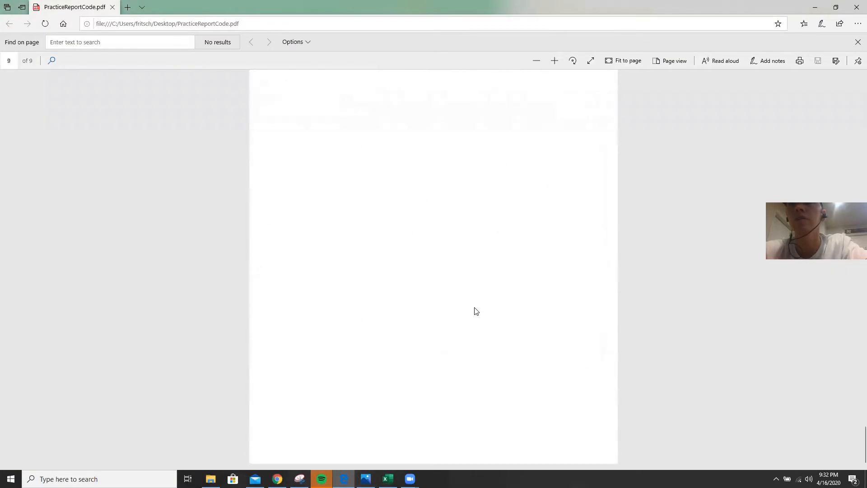
{"action": "scroll", "coordinate": [474, 311], "scroll_direction": "up", "scroll_amount": 2}
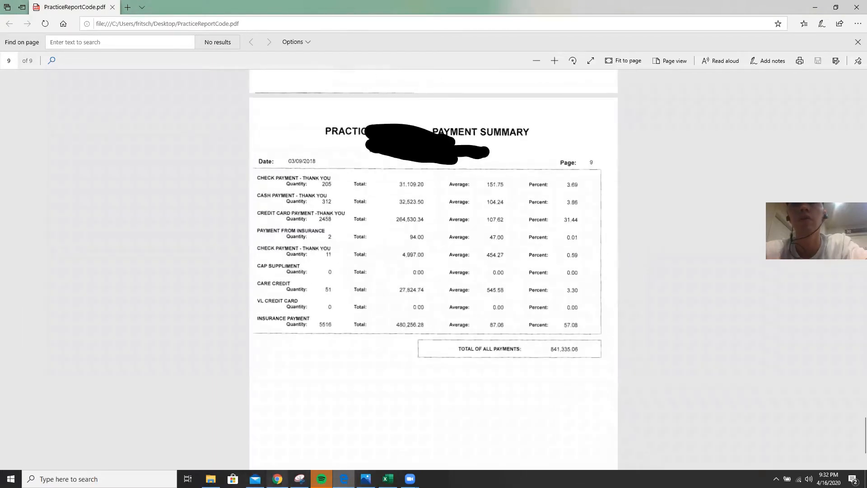
{"action": "left_click", "coordinate": [387, 478]}
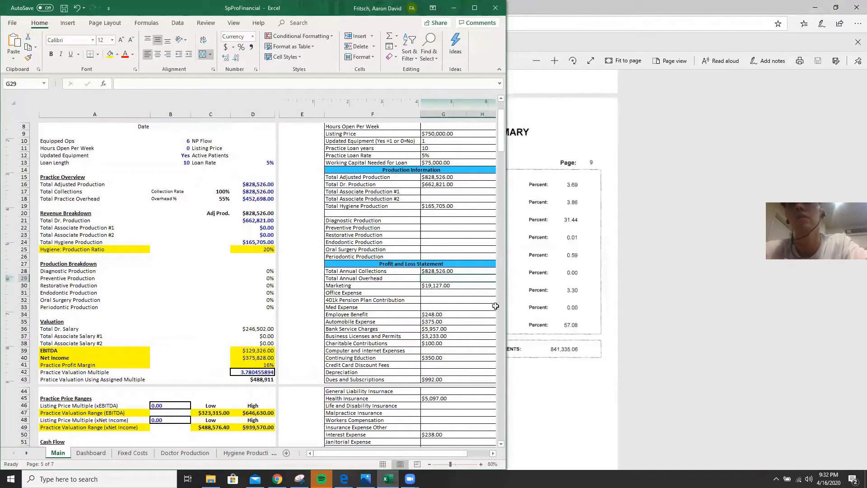
{"action": "left_click", "coordinate": [635, 322]}
{"action": "scroll", "coordinate": [546, 357], "scroll_direction": "up", "scroll_amount": 9}
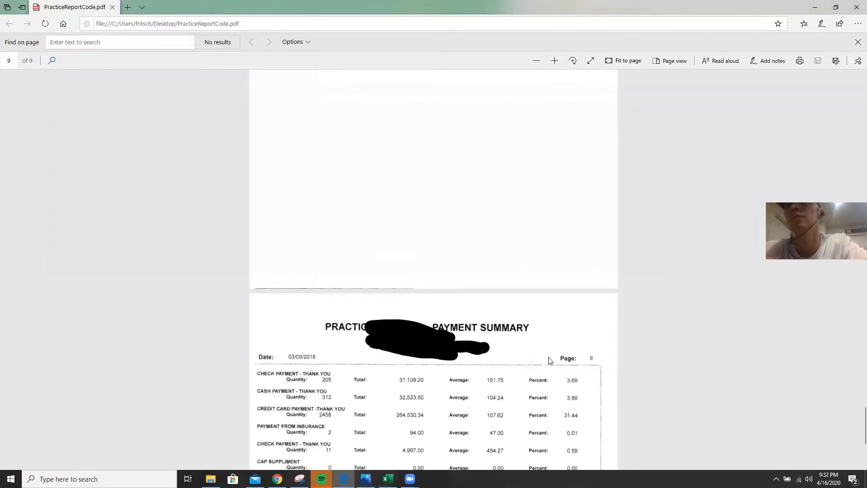
{"action": "scroll", "coordinate": [550, 360], "scroll_direction": "up", "scroll_amount": 14}
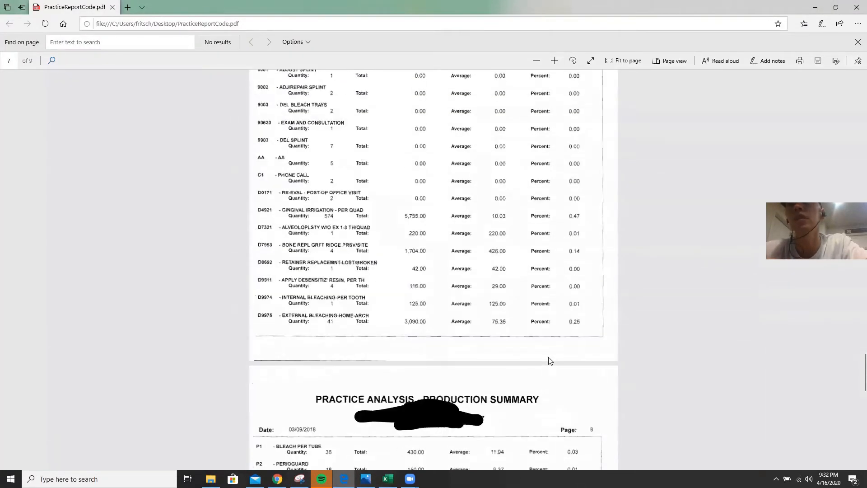
{"action": "scroll", "coordinate": [550, 360], "scroll_direction": "down", "scroll_amount": 9}
{"action": "scroll", "coordinate": [550, 360], "scroll_direction": "down", "scroll_amount": 3}
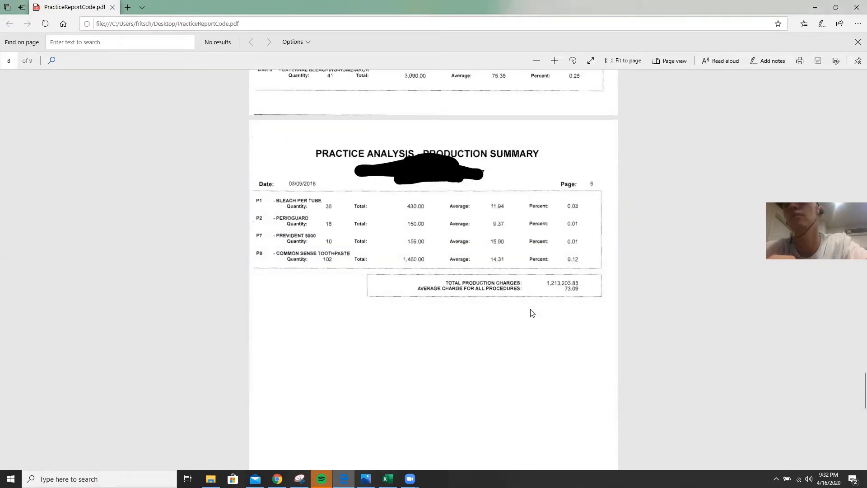
Step: Look through the report's procedure codes from the first page through to the total production charges
{"action": "scroll", "coordinate": [532, 312], "scroll_direction": "up", "scroll_amount": 20}
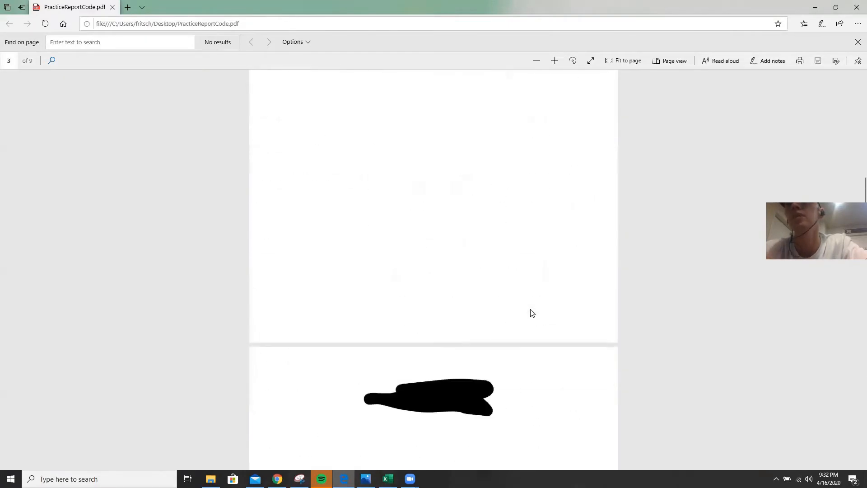
{"action": "scroll", "coordinate": [532, 313], "scroll_direction": "up", "scroll_amount": 18}
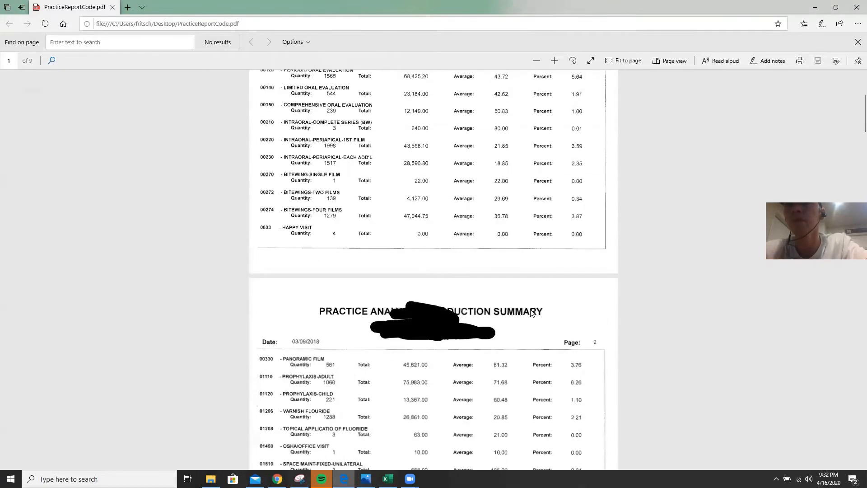
{"action": "scroll", "coordinate": [519, 312], "scroll_direction": "up", "scroll_amount": 6}
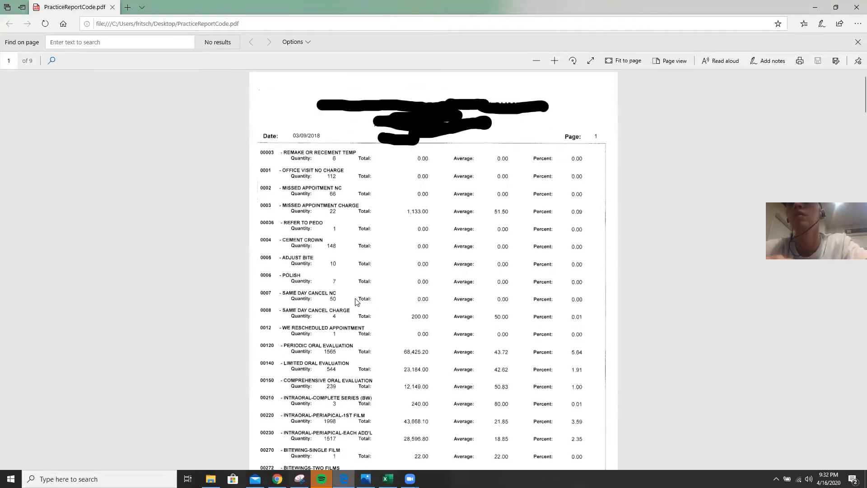
{"action": "scroll", "coordinate": [357, 302], "scroll_direction": "up", "scroll_amount": 2}
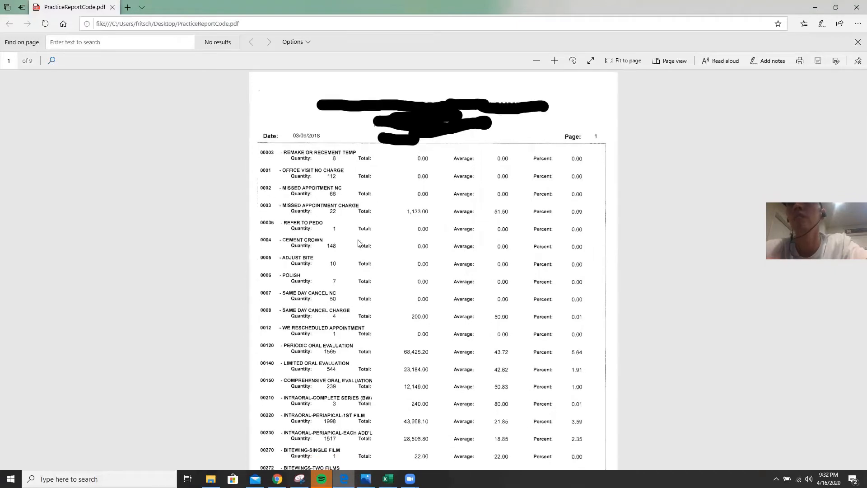
{"action": "scroll", "coordinate": [385, 322], "scroll_direction": "down", "scroll_amount": 8}
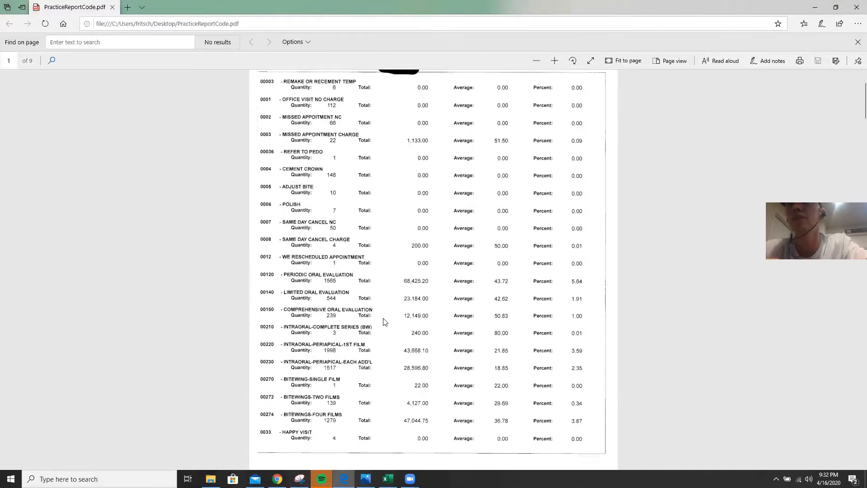
{"action": "scroll", "coordinate": [384, 322], "scroll_direction": "down", "scroll_amount": 20}
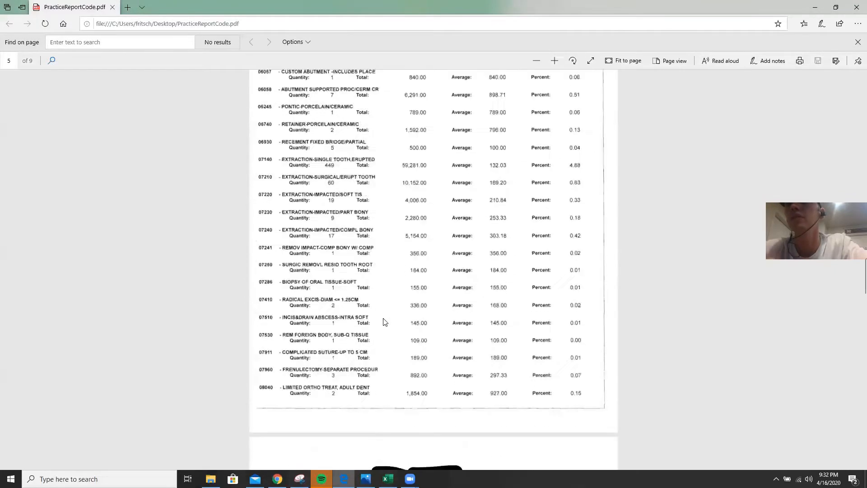
{"action": "scroll", "coordinate": [384, 322], "scroll_direction": "down", "scroll_amount": 20}
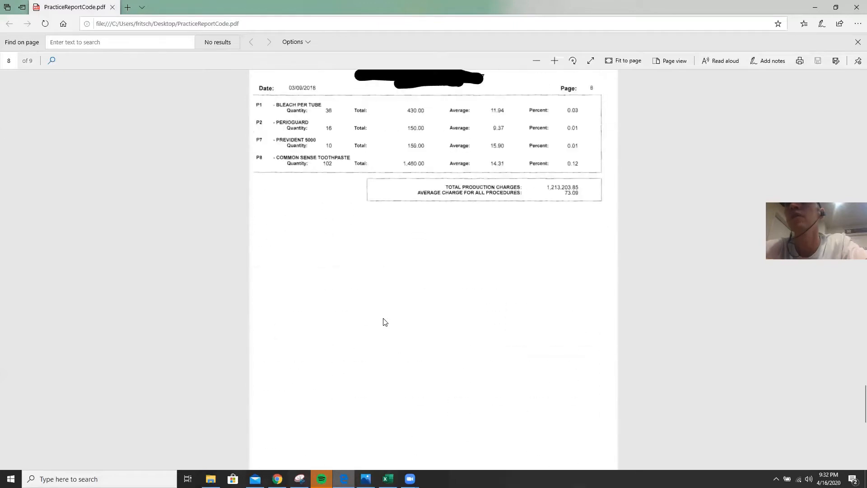
{"action": "scroll", "coordinate": [384, 321], "scroll_direction": "up", "scroll_amount": 10}
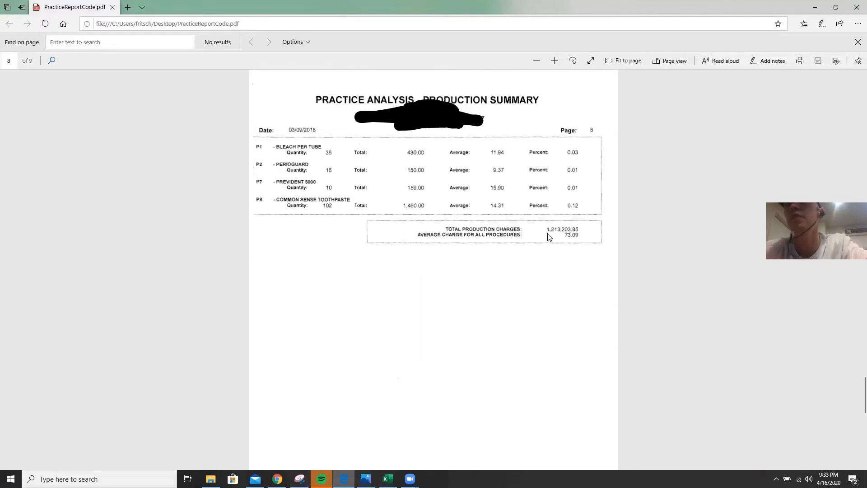
Step: Place the production report beside the workbook and enter its total production charges, 1213203.85, as Total Adjusted Production
{"action": "key", "text": "super+Right"}
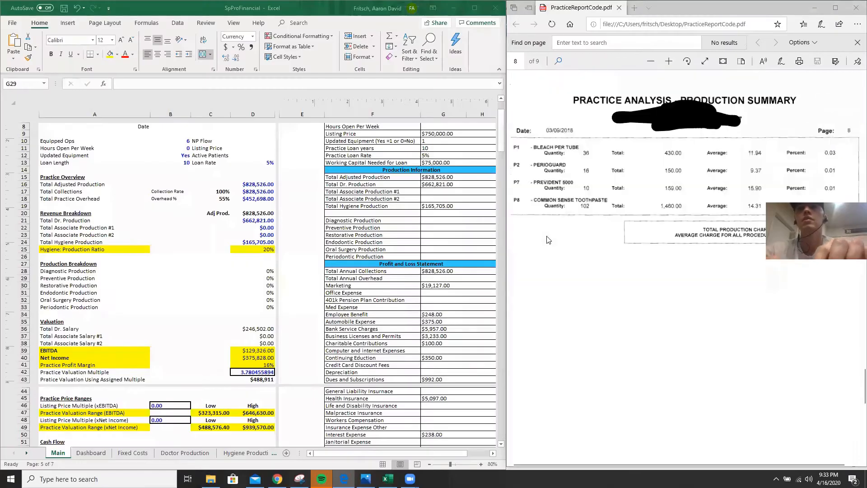
{"action": "scroll", "coordinate": [438, 198], "scroll_direction": "up", "scroll_amount": 3}
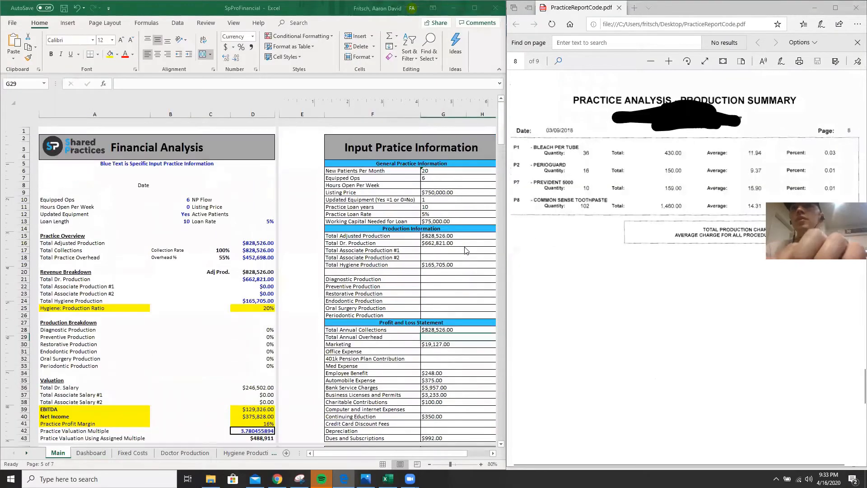
{"action": "left_click", "coordinate": [438, 244]}
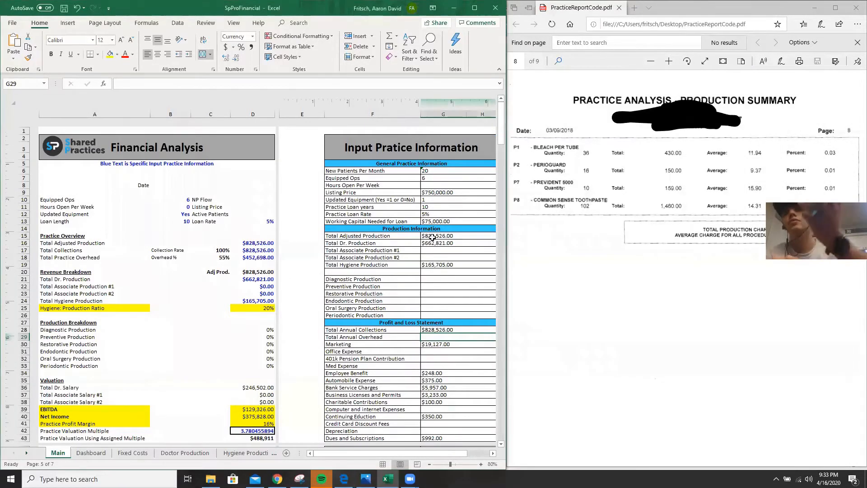
{"action": "left_click", "coordinate": [431, 236]}
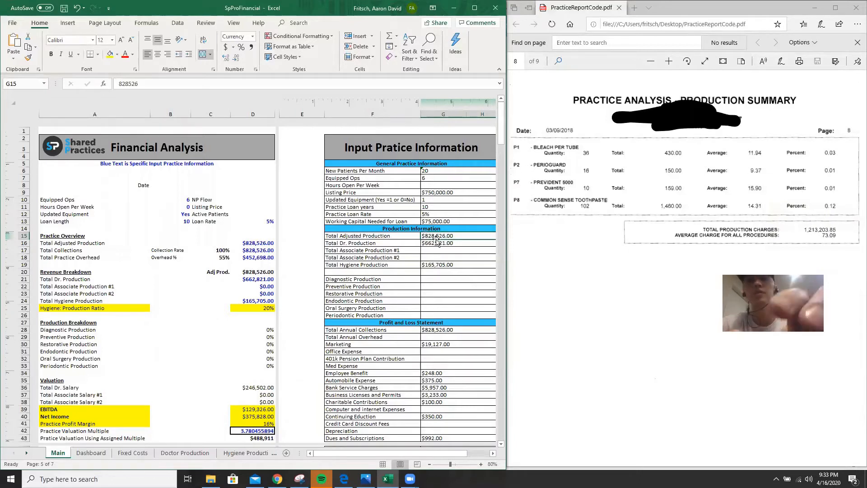
{"action": "type", "text": "1"}
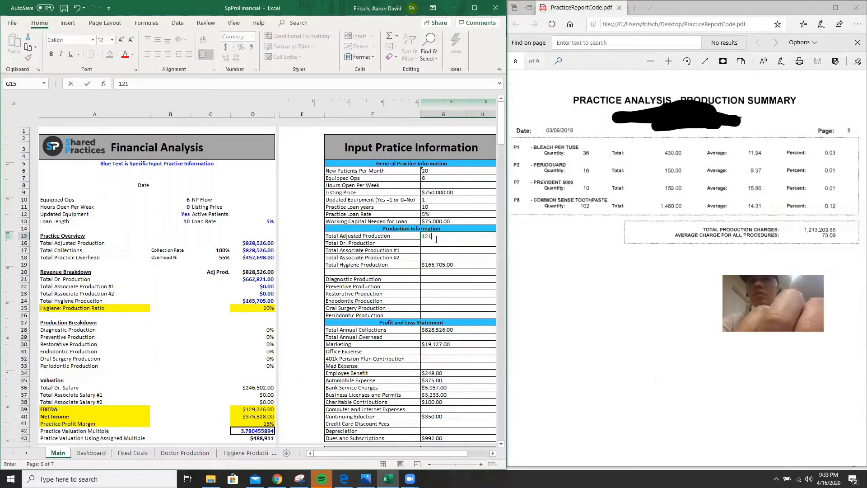
{"action": "type", "text": ",213,20"}
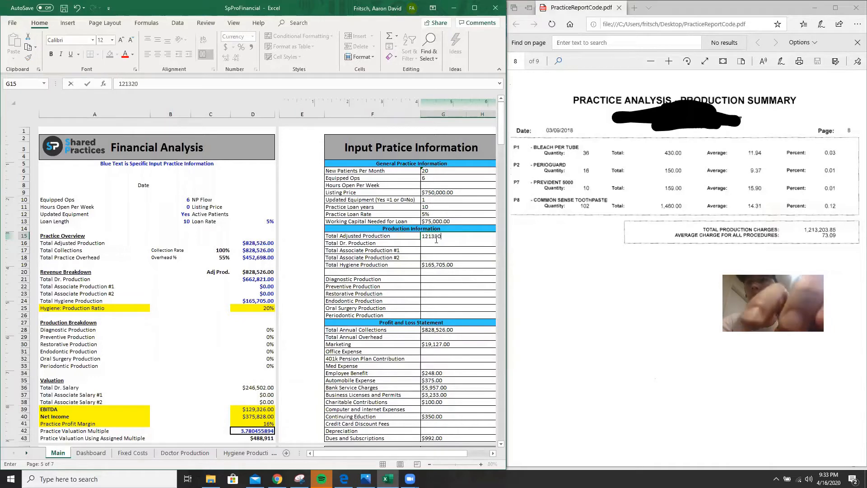
{"action": "type", "text": "3.85"}
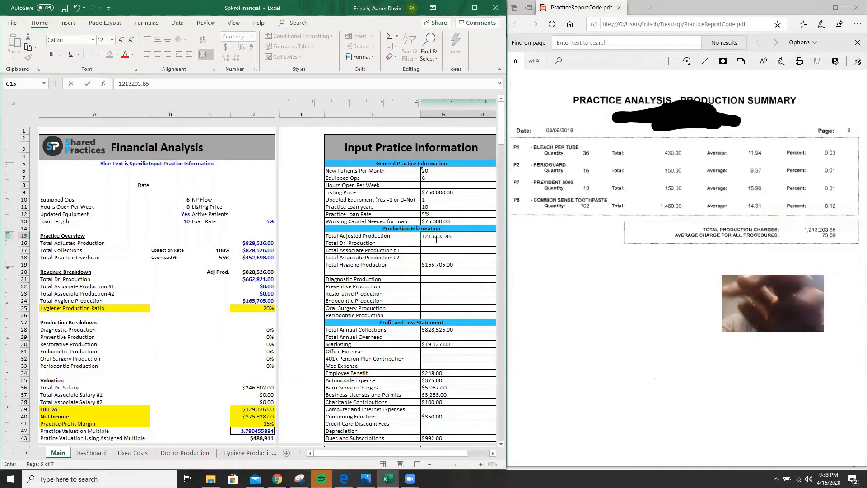
{"action": "key", "text": "Return"}
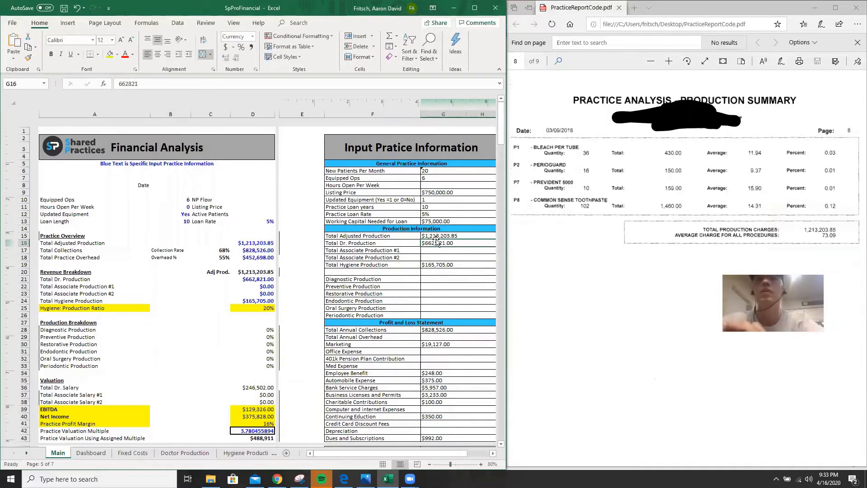
{"action": "left_click", "coordinate": [815, 7]}
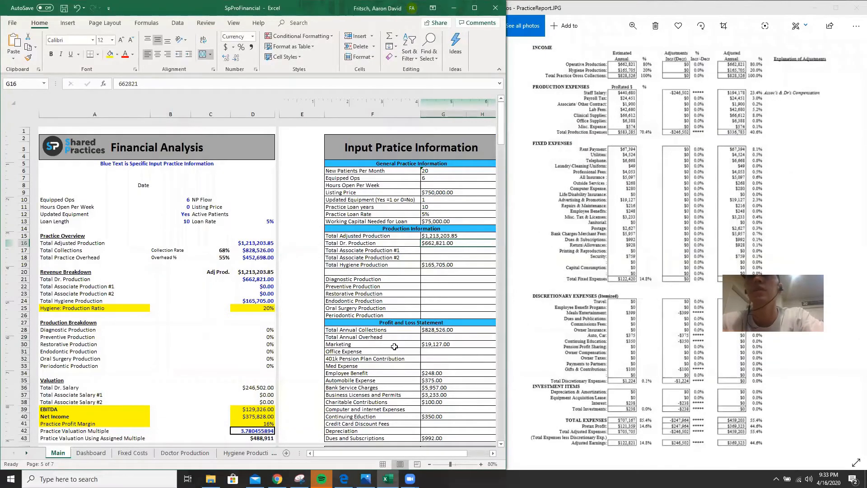
Step: Examine the recalculated collection rate, total collections, doctor salary, EBITDA, valuation, cash flow and overhead breakdown
{"action": "scroll", "coordinate": [394, 346], "scroll_direction": "down", "scroll_amount": 2}
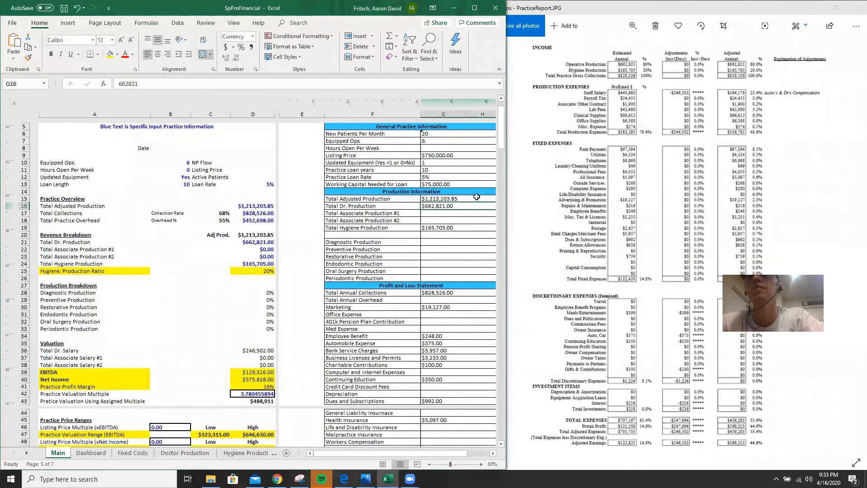
{"action": "left_click", "coordinate": [436, 292]}
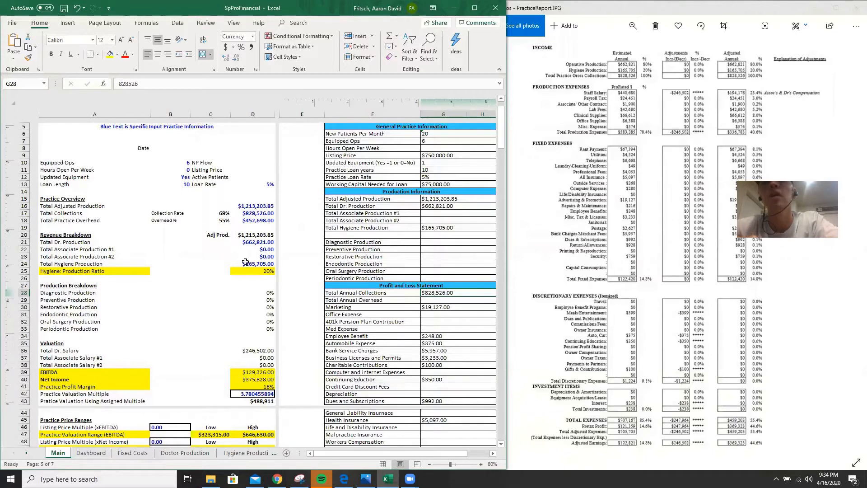
{"action": "scroll", "coordinate": [250, 417], "scroll_direction": "down", "scroll_amount": 9}
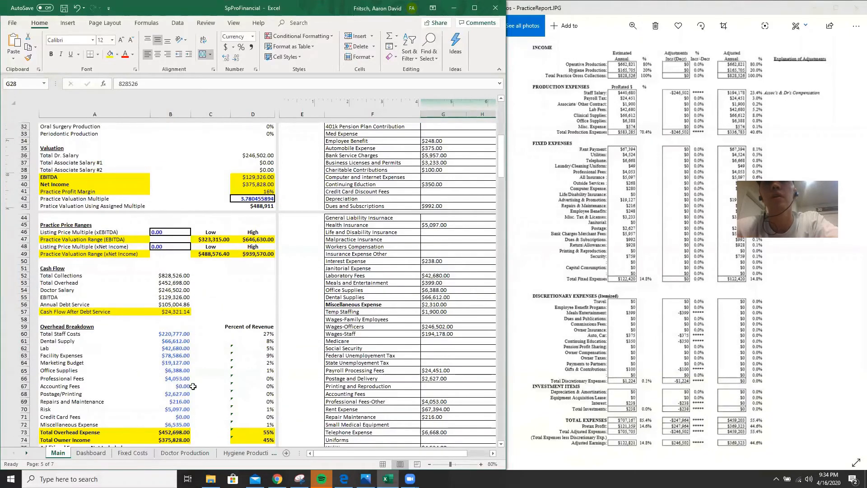
{"action": "scroll", "coordinate": [193, 386], "scroll_direction": "up", "scroll_amount": 10}
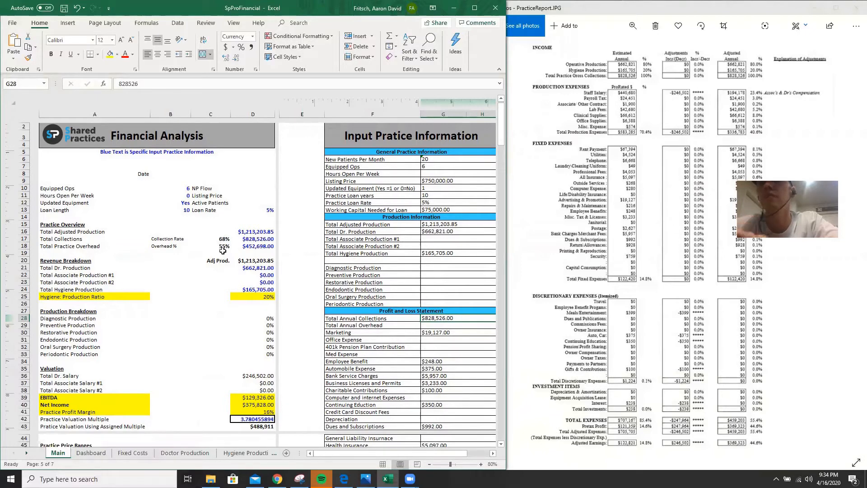
{"action": "scroll", "coordinate": [198, 270], "scroll_direction": "down", "scroll_amount": 1}
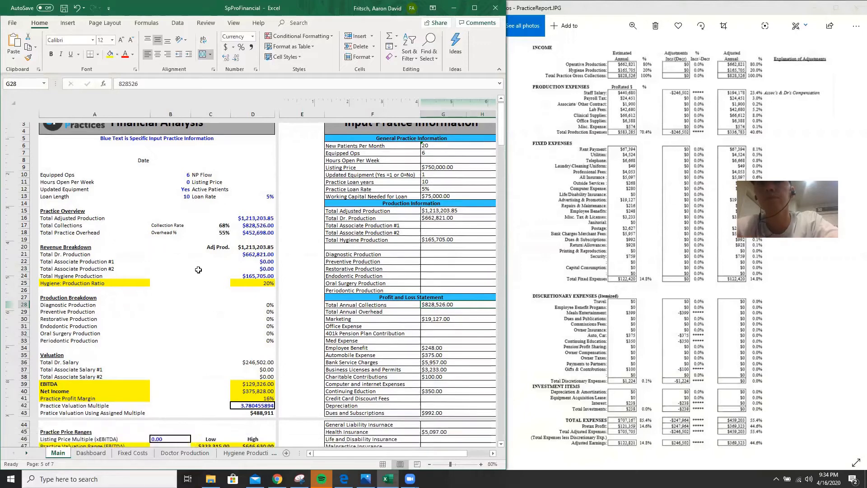
{"action": "scroll", "coordinate": [199, 270], "scroll_direction": "down", "scroll_amount": 2}
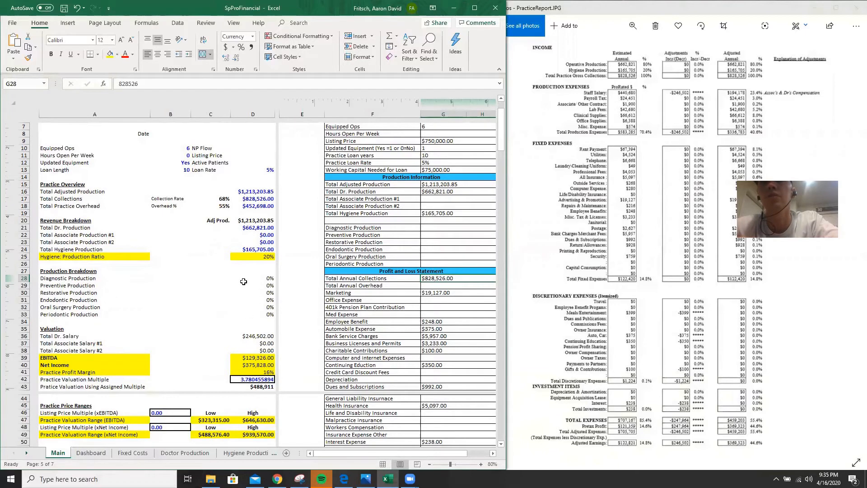
{"action": "scroll", "coordinate": [243, 281], "scroll_direction": "down", "scroll_amount": 2}
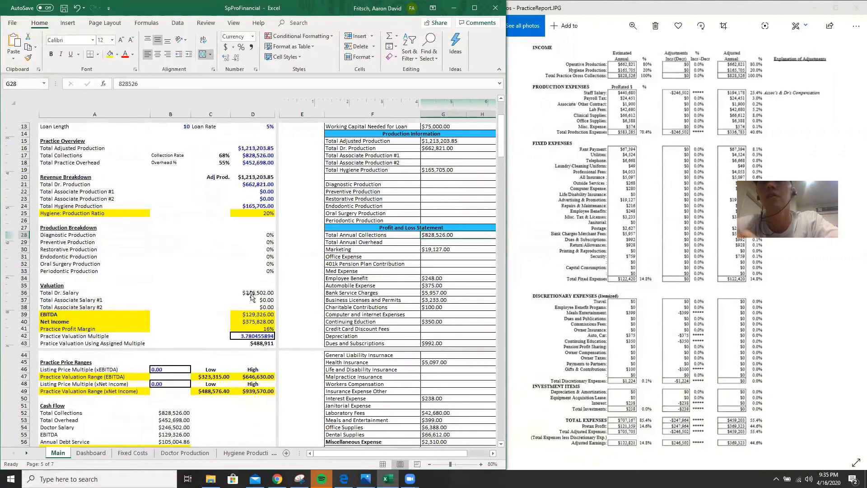
{"action": "left_click", "coordinate": [252, 295]}
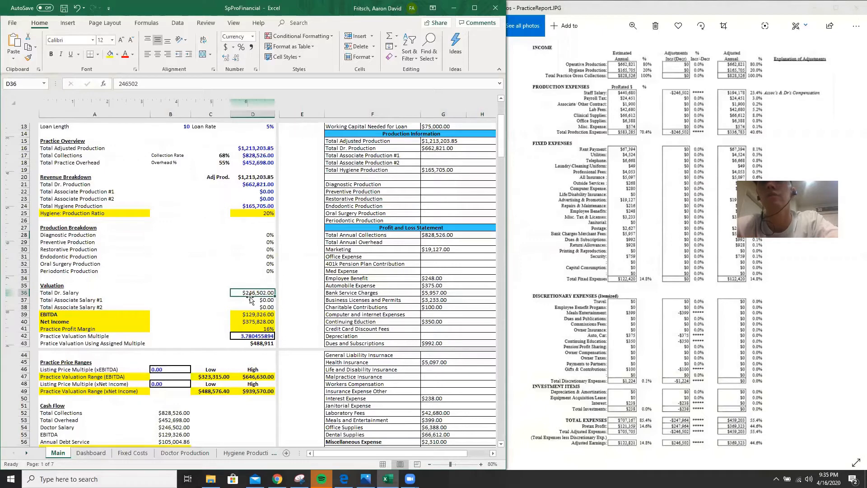
{"action": "left_click", "coordinate": [251, 316]}
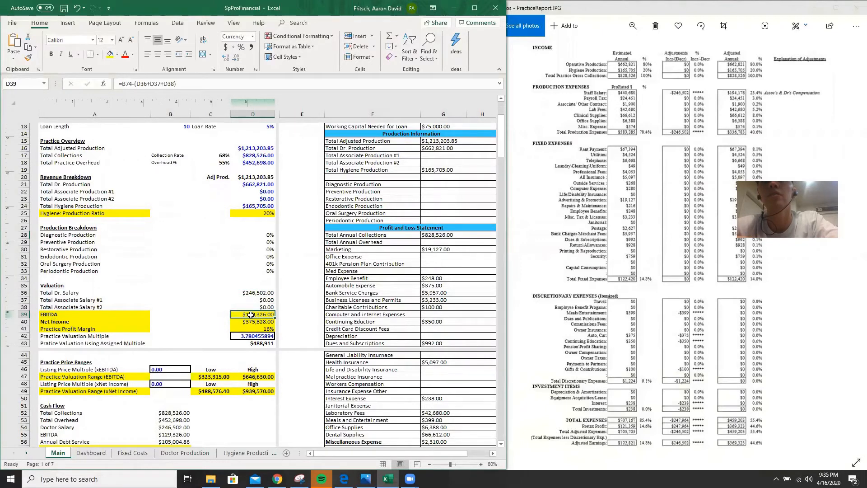
{"action": "scroll", "coordinate": [251, 314], "scroll_direction": "down", "scroll_amount": 1}
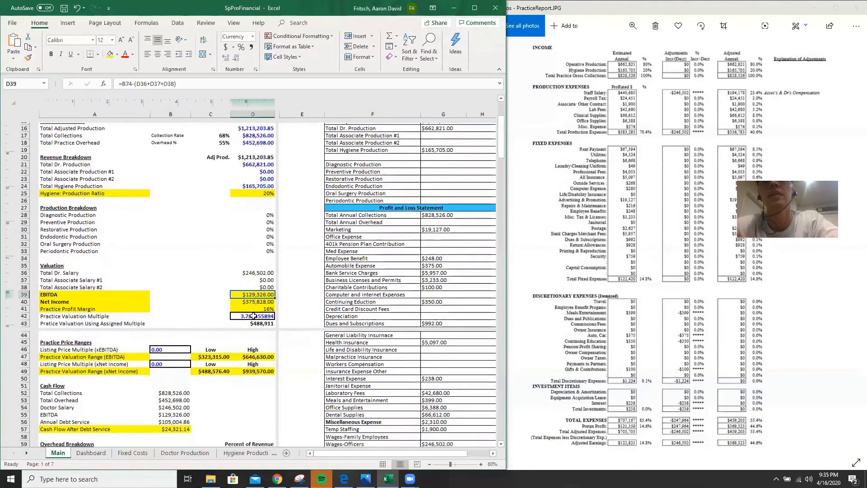
{"action": "scroll", "coordinate": [253, 316], "scroll_direction": "down", "scroll_amount": 8}
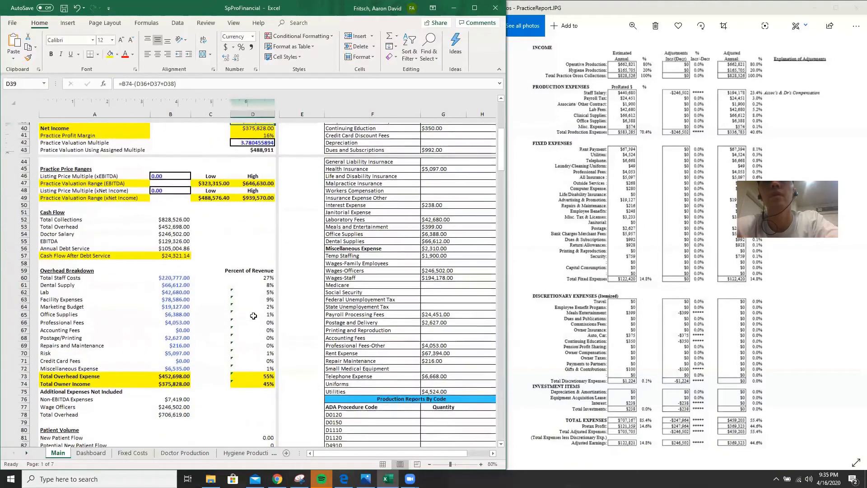
Step: Check the Total Owner Income formula in the Overhead Breakdown against Total Collections and Total Practice Overhead in the Practice Overview
{"action": "scroll", "coordinate": [253, 316], "scroll_direction": "up", "scroll_amount": 13}
{"action": "scroll", "coordinate": [253, 315], "scroll_direction": "down", "scroll_amount": 12}
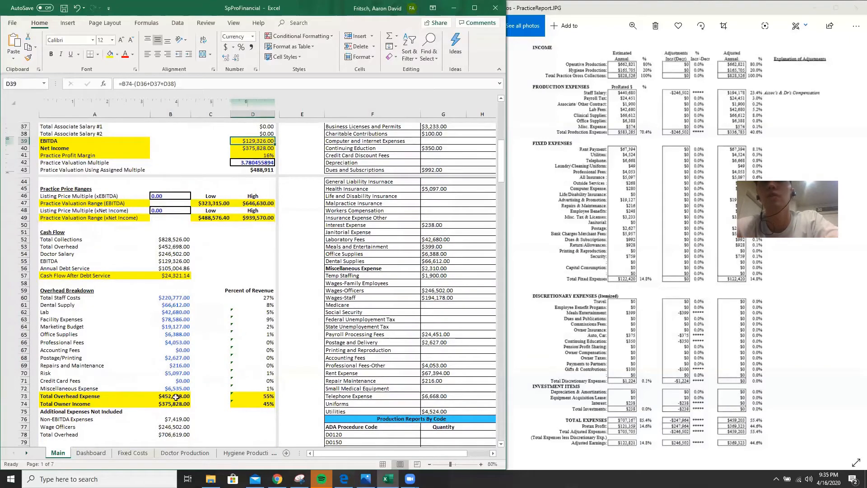
{"action": "scroll", "coordinate": [175, 397], "scroll_direction": "up", "scroll_amount": 5}
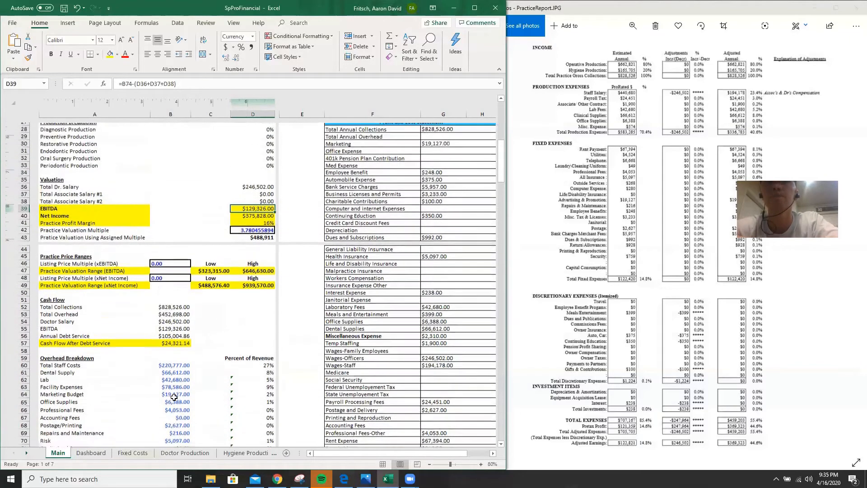
{"action": "scroll", "coordinate": [173, 397], "scroll_direction": "up", "scroll_amount": 3}
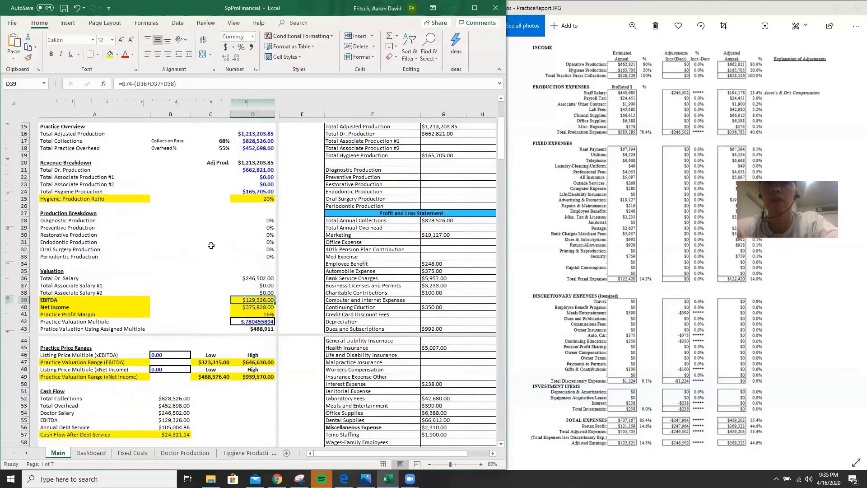
{"action": "scroll", "coordinate": [201, 268], "scroll_direction": "down", "scroll_amount": 7}
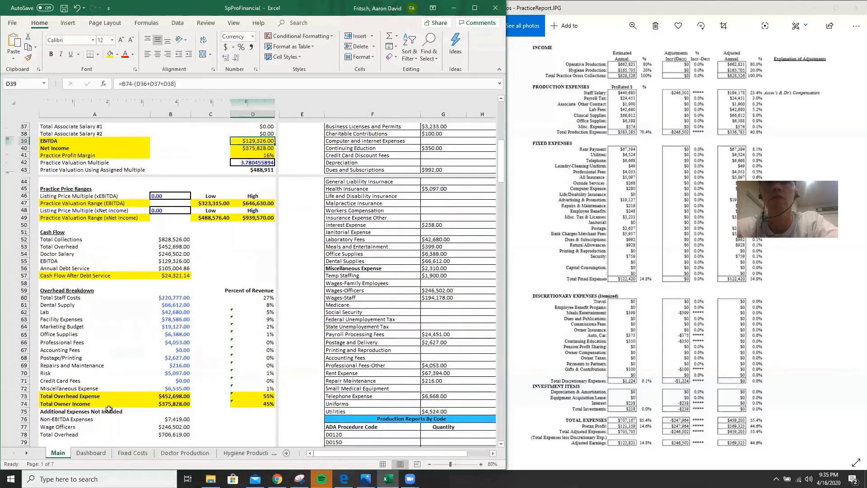
{"action": "left_click", "coordinate": [170, 404]}
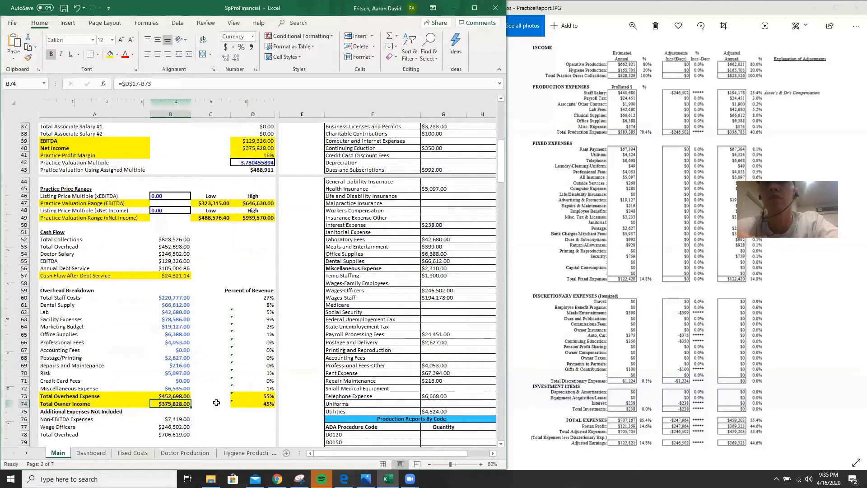
{"action": "scroll", "coordinate": [255, 205], "scroll_direction": "up", "scroll_amount": 6}
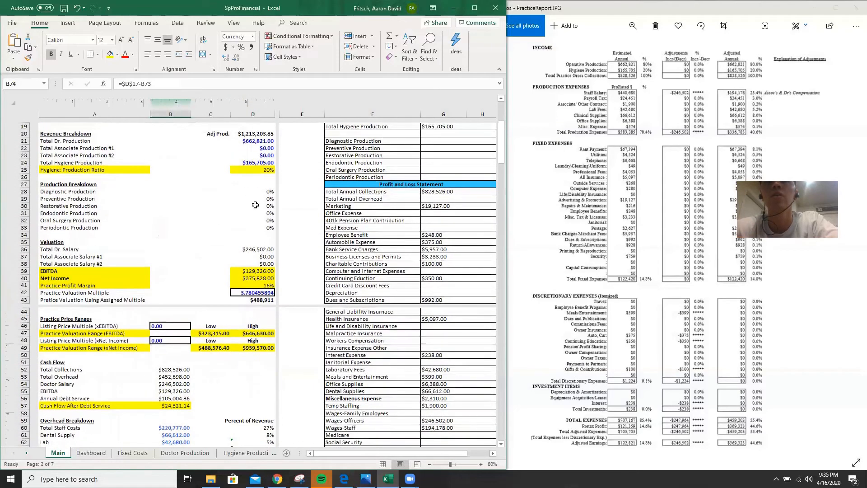
{"action": "left_click", "coordinate": [246, 143]}
{"action": "scroll", "coordinate": [248, 163], "scroll_direction": "up", "scroll_amount": 4}
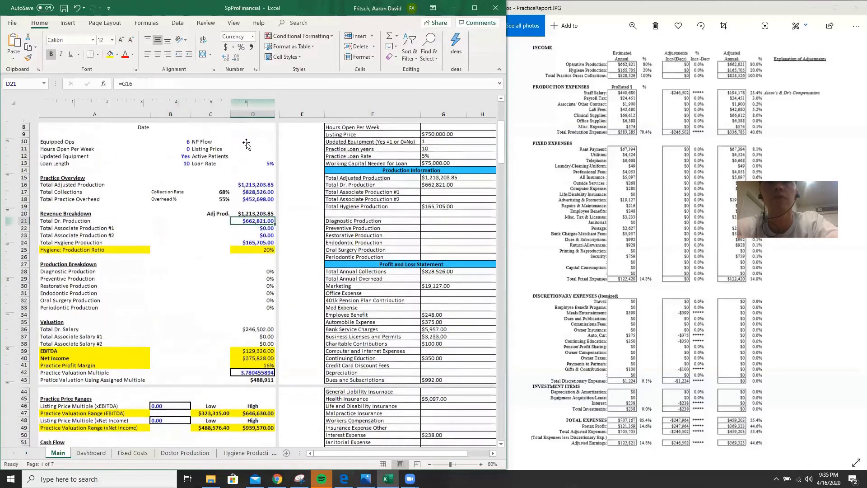
{"action": "left_click", "coordinate": [254, 191]}
{"action": "left_click", "coordinate": [255, 199]}
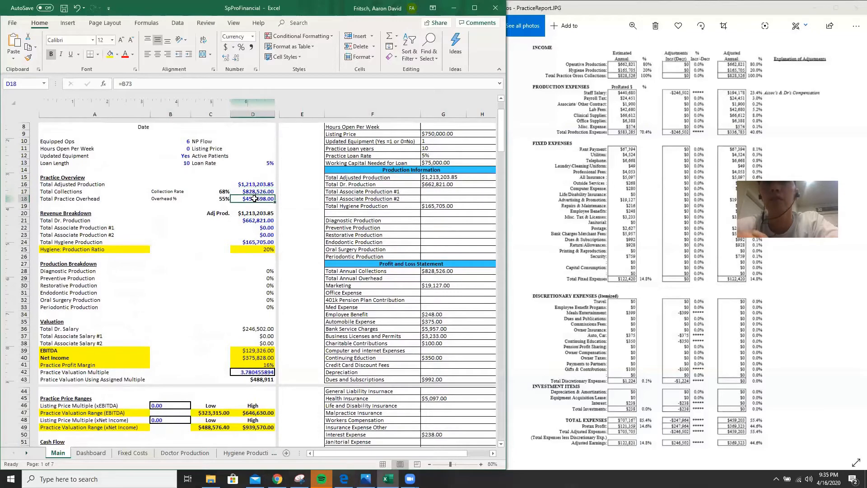
{"action": "scroll", "coordinate": [223, 294], "scroll_direction": "down", "scroll_amount": 10}
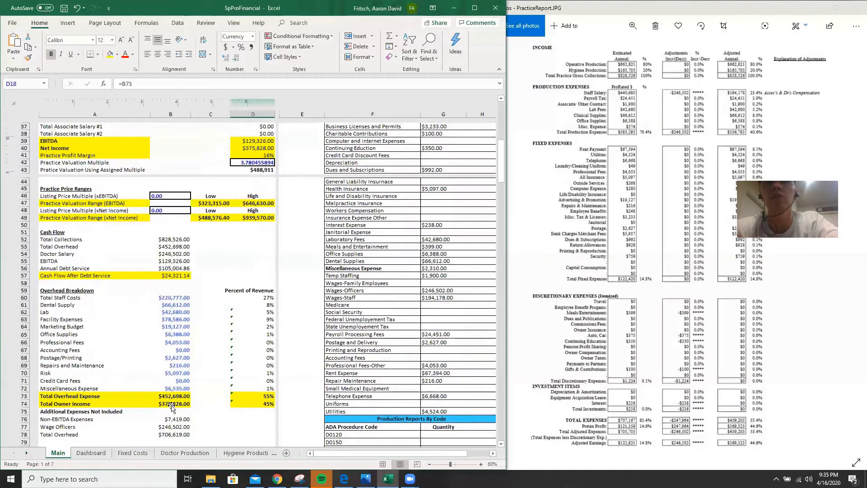
{"action": "left_click", "coordinate": [172, 406]}
Step: Compare the Total Dr. Salary, EBITDA and Net Income cells in the Valuation section and inspect how their formulas relate
{"action": "scroll", "coordinate": [247, 400], "scroll_direction": "up", "scroll_amount": 4}
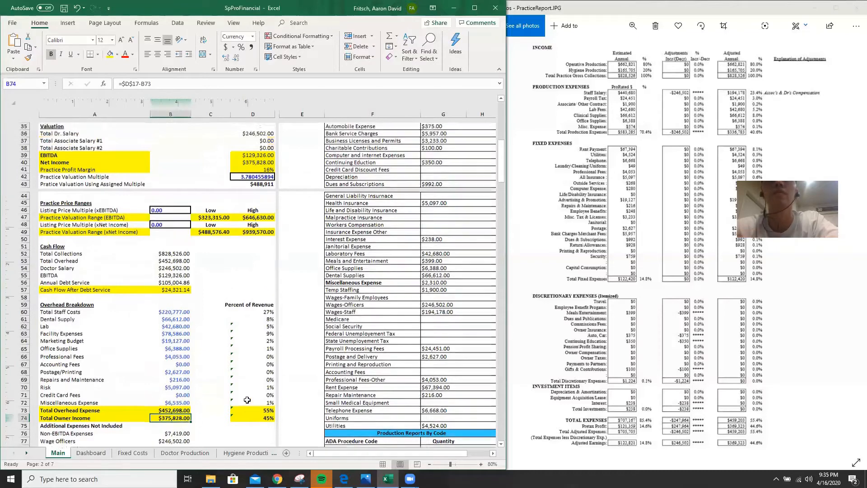
{"action": "left_click", "coordinate": [259, 226]}
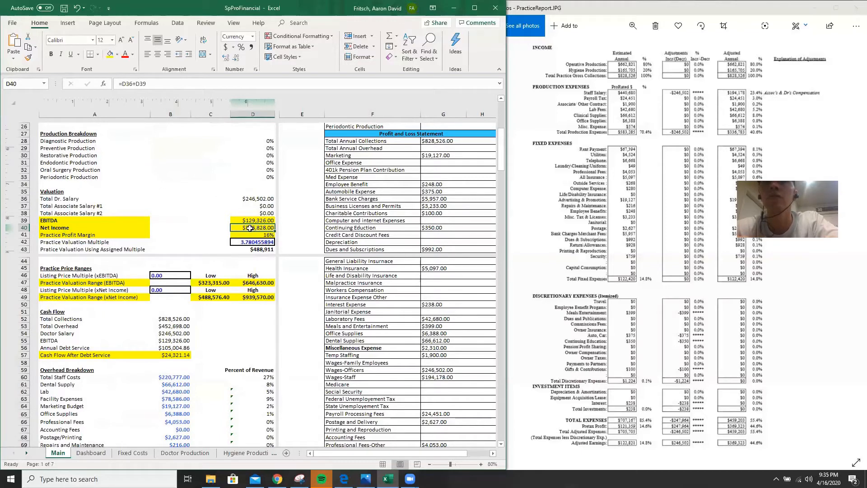
{"action": "left_click", "coordinate": [262, 197]}
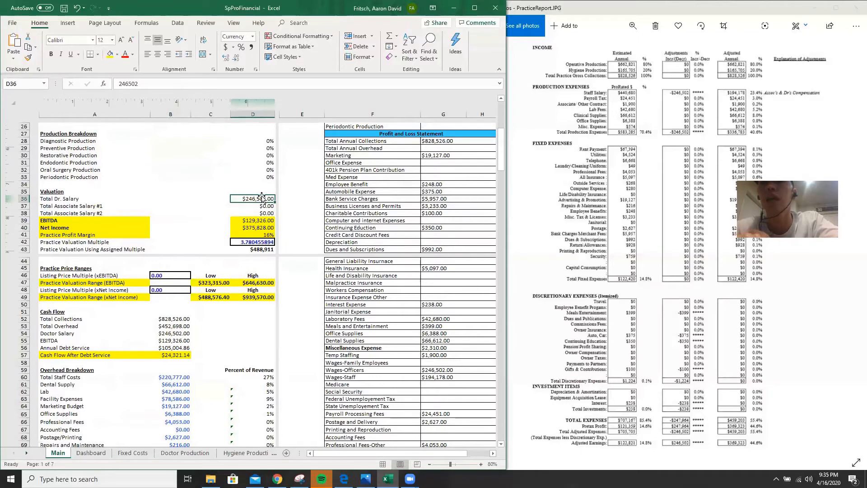
{"action": "left_click", "coordinate": [255, 221]}
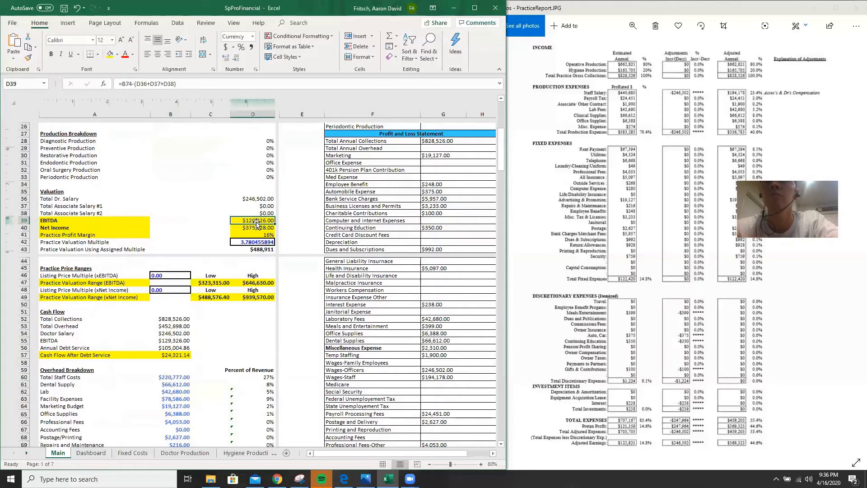
{"action": "left_click", "coordinate": [259, 200]}
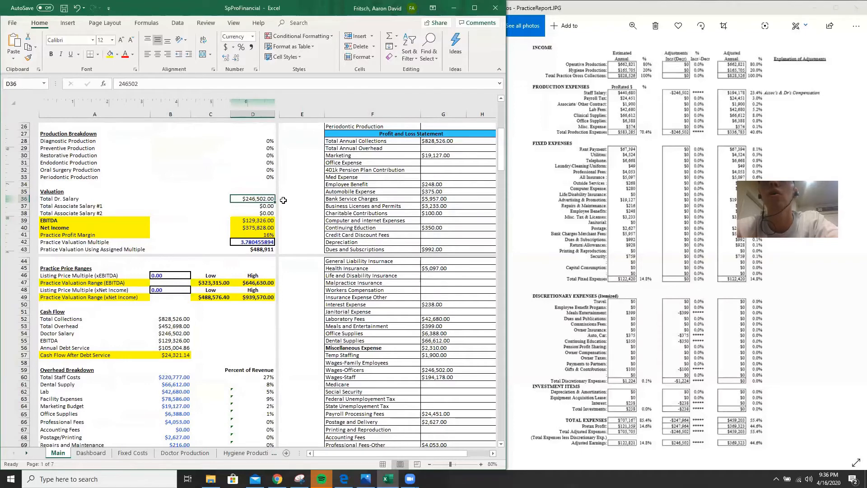
{"action": "left_click", "coordinate": [262, 221]}
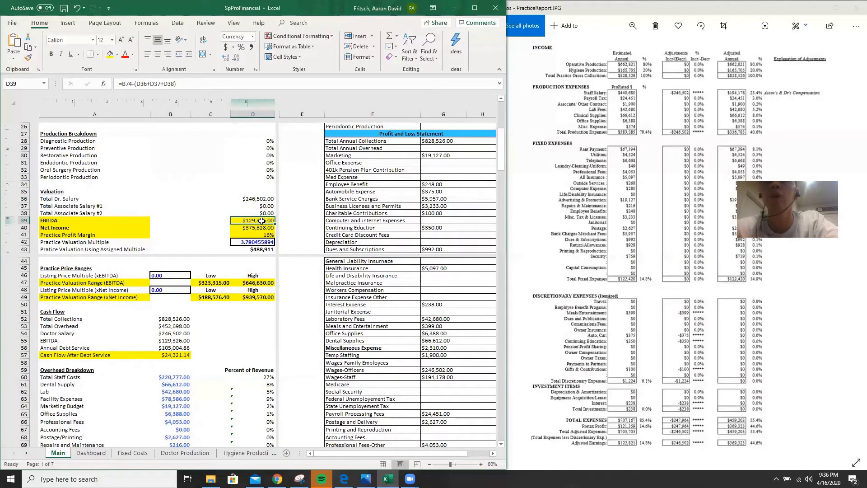
{"action": "left_click", "coordinate": [263, 228]}
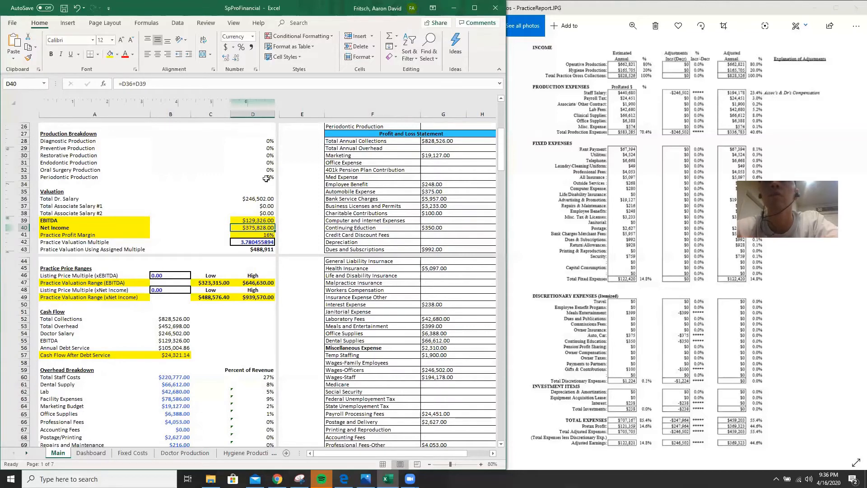
Step: Examine the formulas behind Practice Profit Margin, Practice Valuation Multiple and Net Income in the Valuation section
{"action": "left_click", "coordinate": [267, 234]}
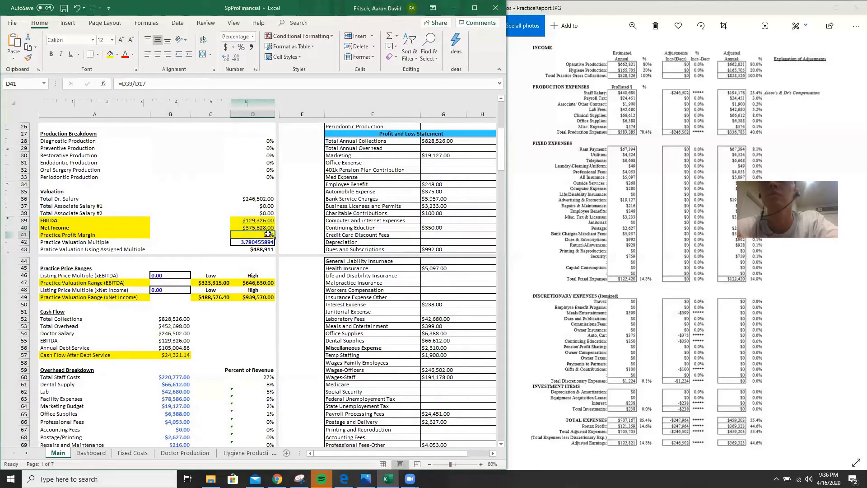
{"action": "left_click", "coordinate": [262, 242]}
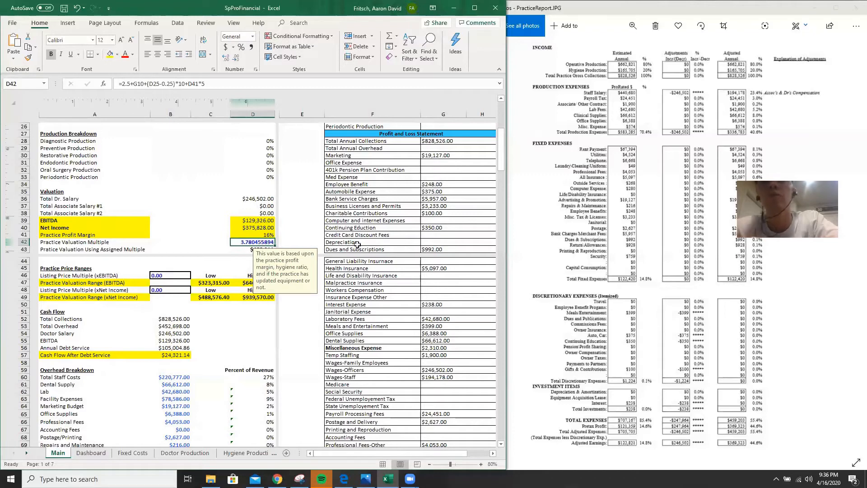
{"action": "left_click", "coordinate": [300, 332]}
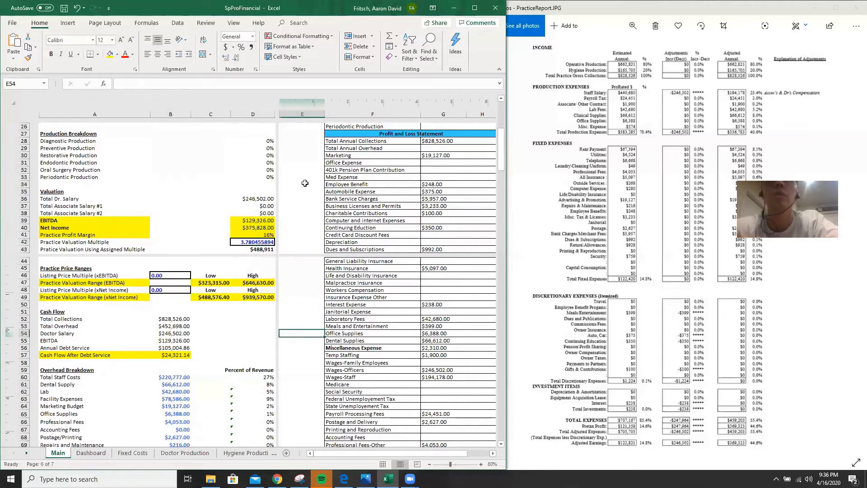
{"action": "left_click", "coordinate": [251, 229]}
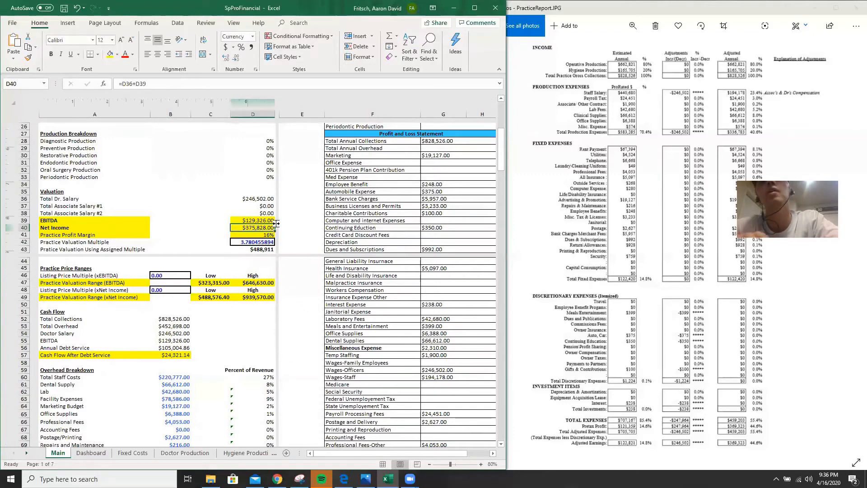
{"action": "left_click", "coordinate": [244, 243]}
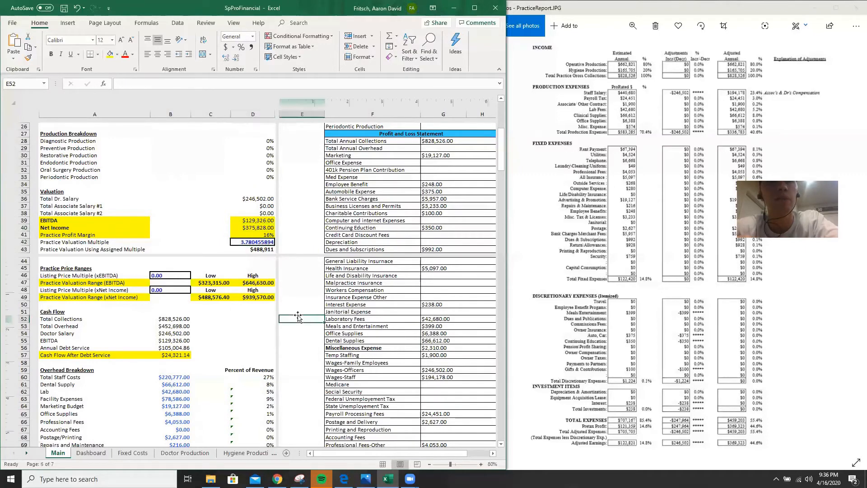
Step: Check the formula of the EBITDA listing price multiple and set the Listing Price in D11 to 750000
{"action": "left_click", "coordinate": [164, 275]}
{"action": "left_click", "coordinate": [307, 304]}
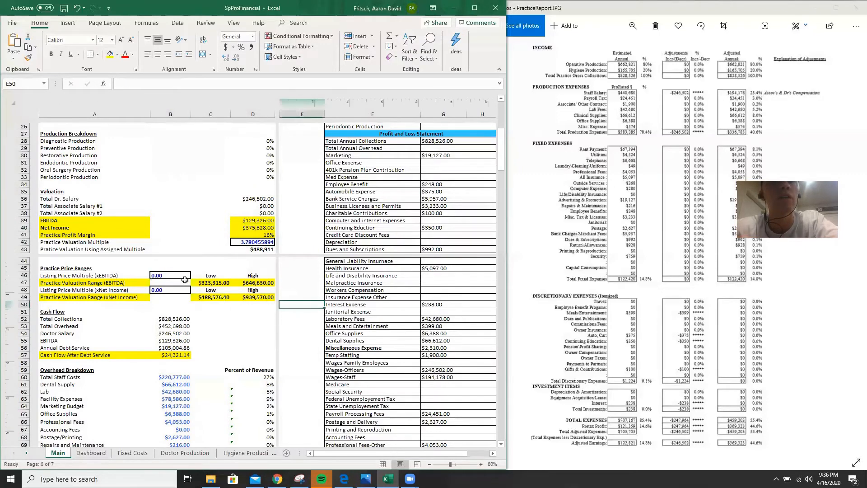
{"action": "double_click", "coordinate": [172, 274]}
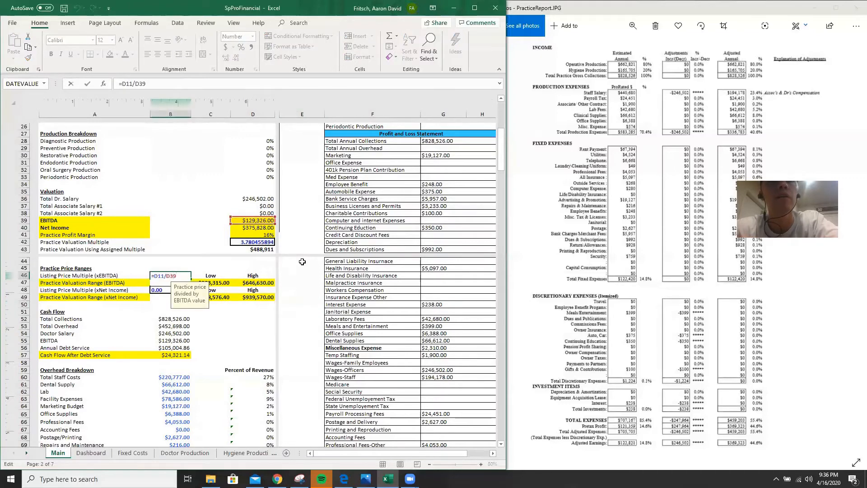
{"action": "scroll", "coordinate": [302, 261], "scroll_direction": "up", "scroll_amount": 7}
{"action": "left_click", "coordinate": [249, 170]}
{"action": "type", "text": "750000"}
{"action": "key", "text": "Return"}
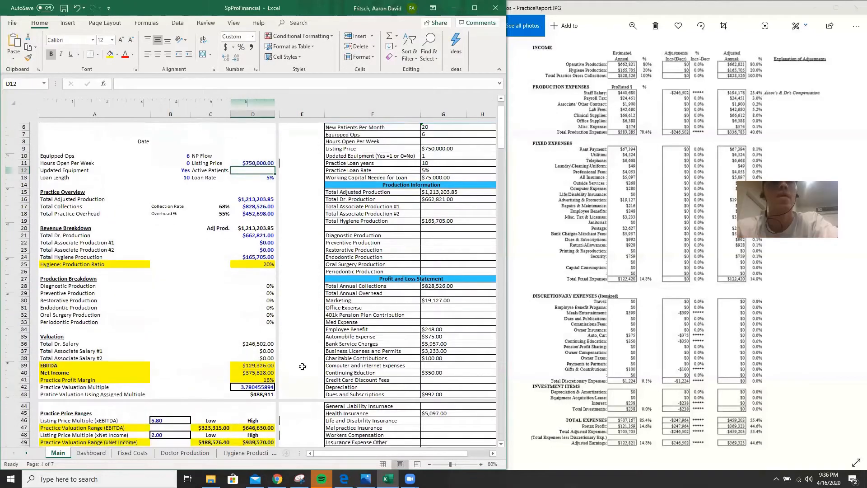
Step: Review the practice summary and trace how Total Owner Income in the Overhead Breakdown feeds the EBITDA value
{"action": "scroll", "coordinate": [302, 366], "scroll_direction": "down", "scroll_amount": 3}
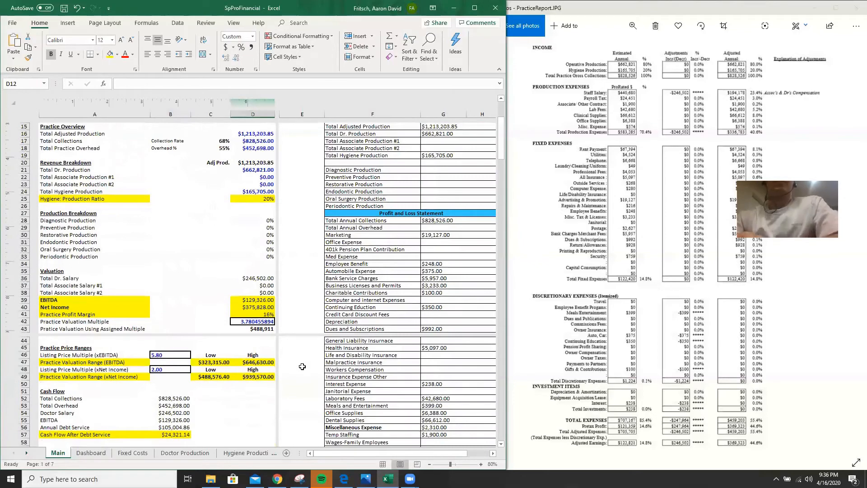
{"action": "scroll", "coordinate": [288, 296], "scroll_direction": "up", "scroll_amount": 3}
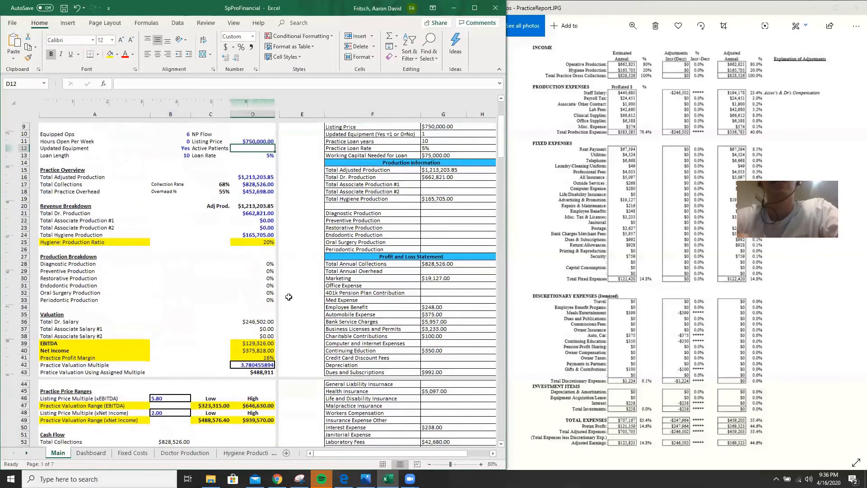
{"action": "scroll", "coordinate": [314, 271], "scroll_direction": "down", "scroll_amount": 12}
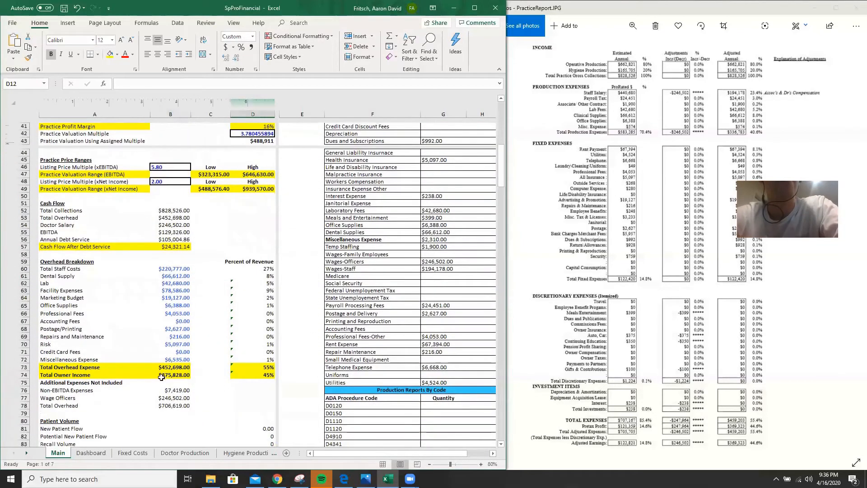
{"action": "left_click", "coordinate": [172, 375]}
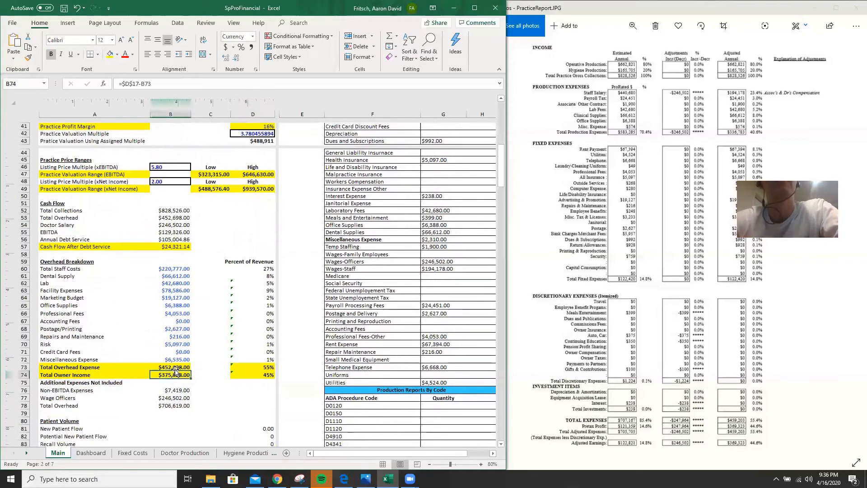
{"action": "scroll", "coordinate": [248, 218], "scroll_direction": "up", "scroll_amount": 5}
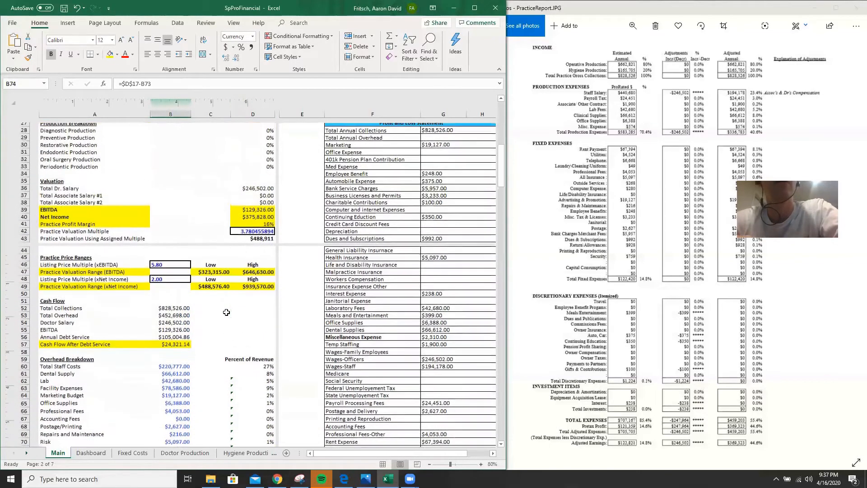
{"action": "left_click", "coordinate": [250, 216]}
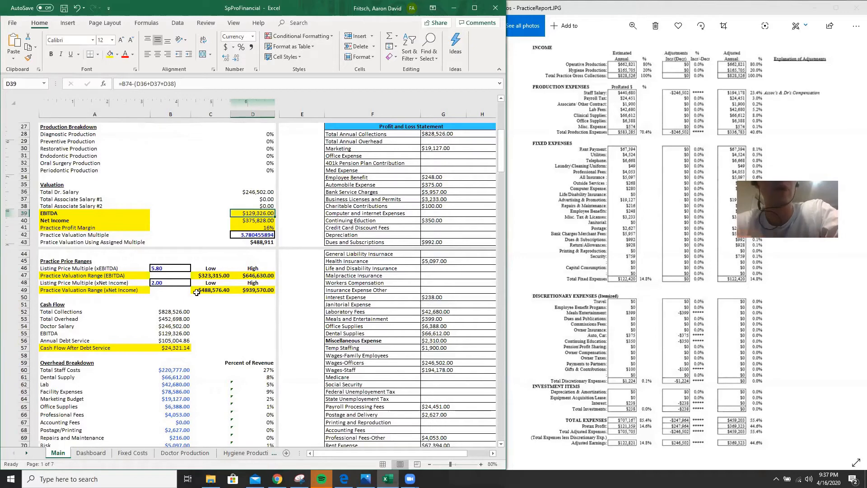
Step: Compare the EBITDA listing price multiple with the low and high EBITDA valuation range formulas and the EBITDA value
{"action": "left_click", "coordinate": [156, 268]}
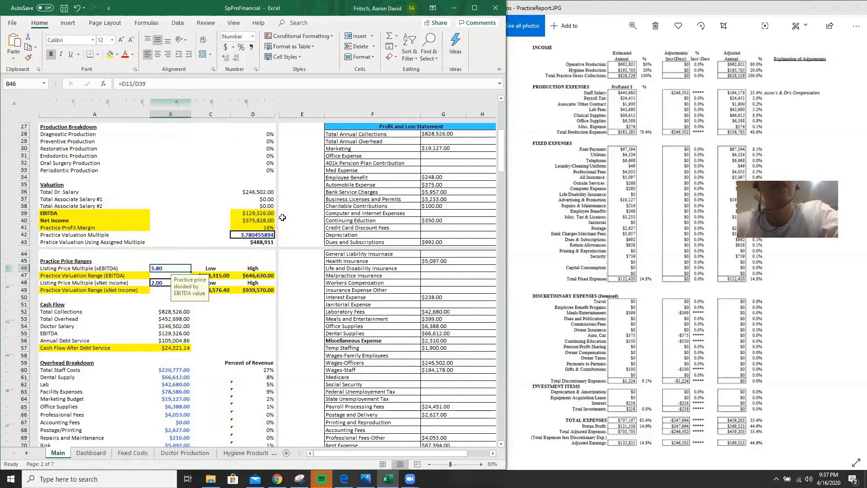
{"action": "left_click", "coordinate": [254, 213]}
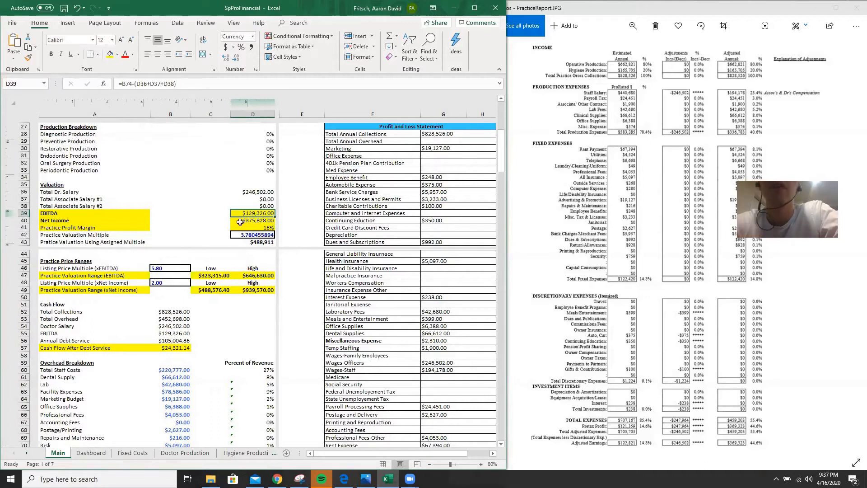
{"action": "left_click", "coordinate": [213, 276]}
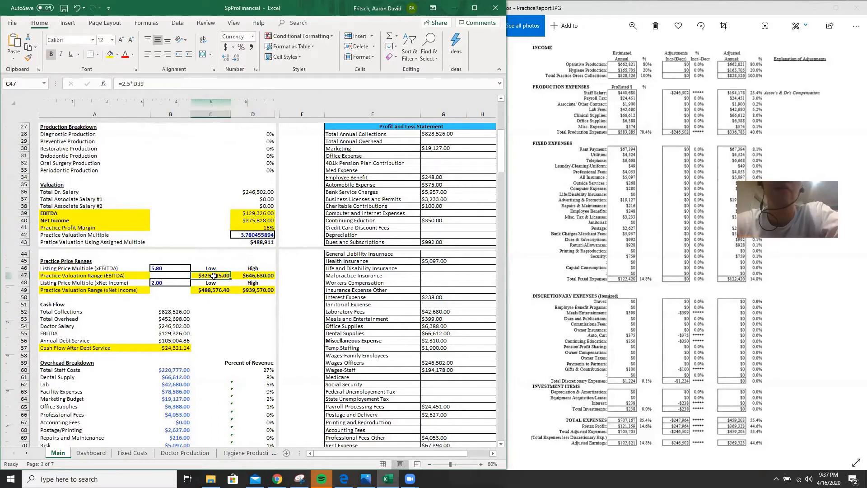
{"action": "left_click", "coordinate": [255, 214]}
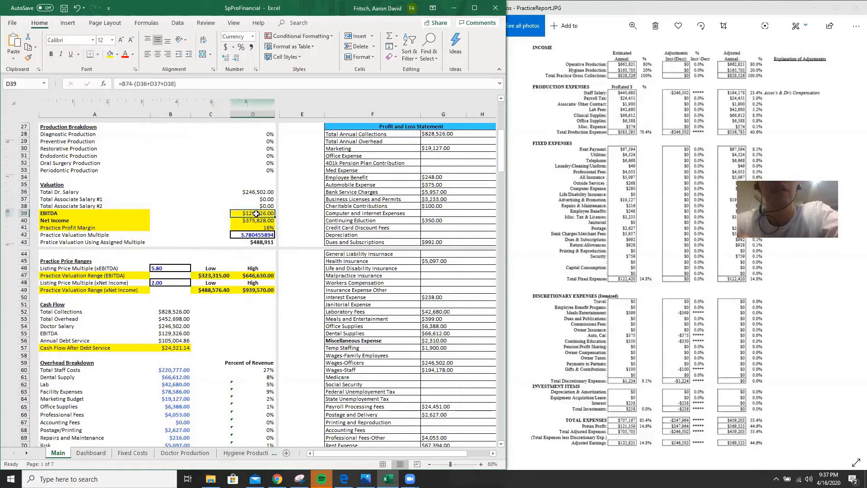
{"action": "left_click", "coordinate": [261, 276]}
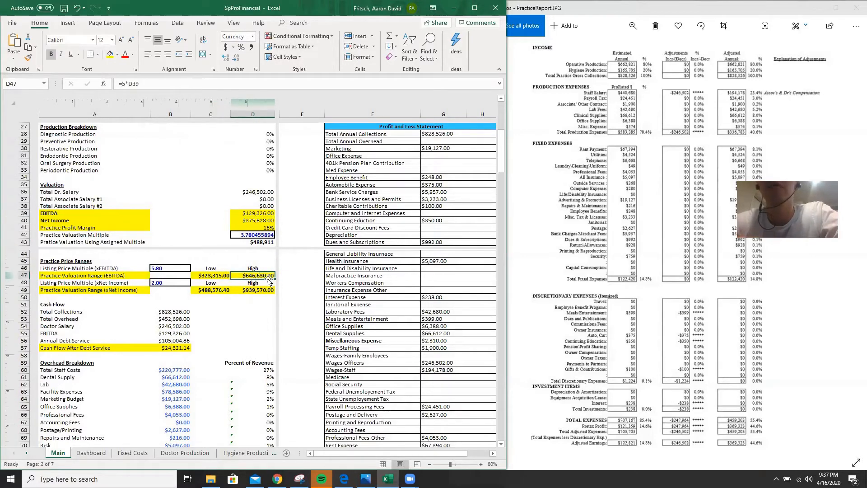
{"action": "left_click", "coordinate": [247, 214]}
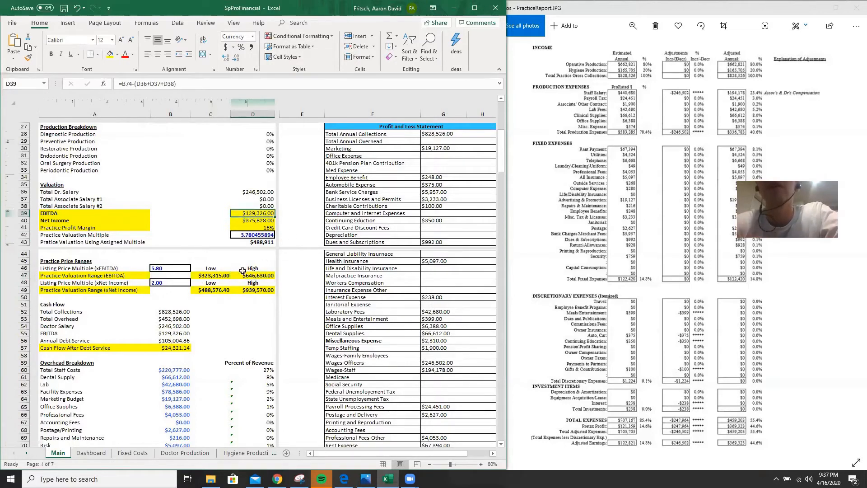
{"action": "left_click", "coordinate": [222, 276]}
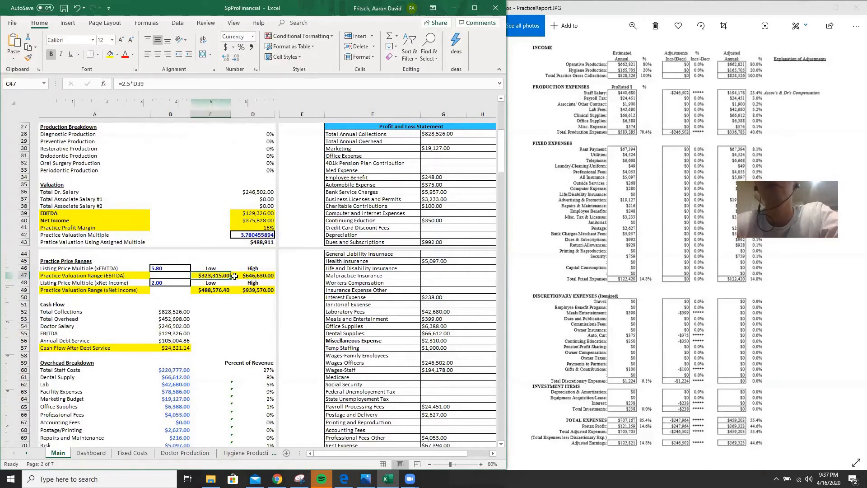
{"action": "left_click", "coordinate": [234, 276]}
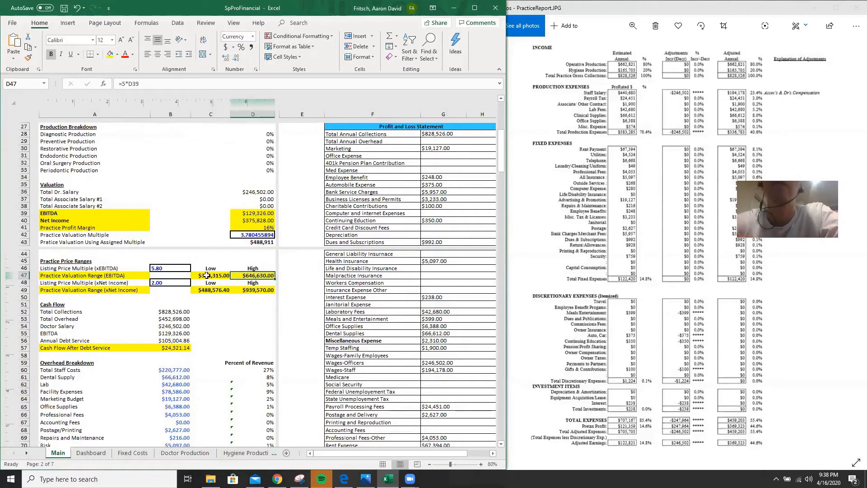
{"action": "left_click", "coordinate": [171, 269]}
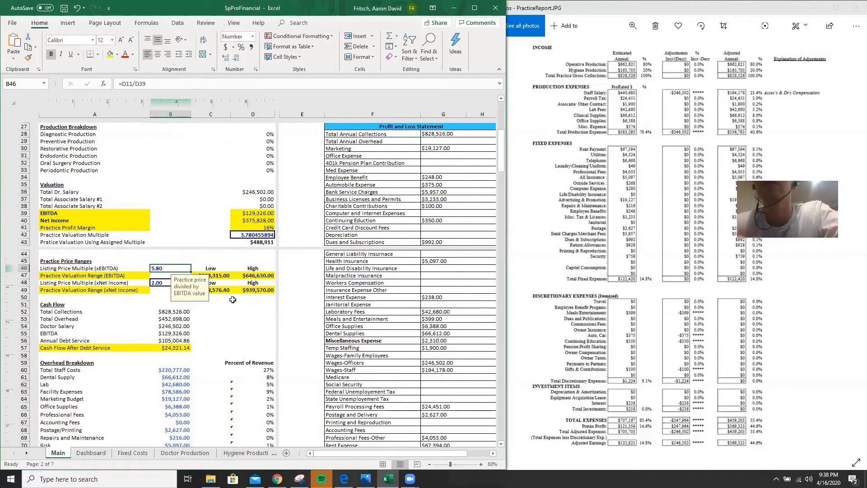
{"action": "scroll", "coordinate": [233, 300], "scroll_direction": "up", "scroll_amount": 5}
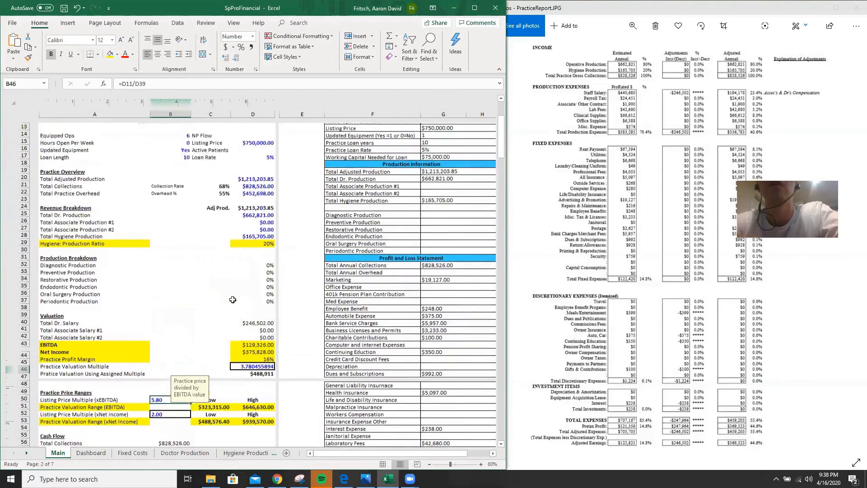
{"action": "scroll", "coordinate": [232, 300], "scroll_direction": "down", "scroll_amount": 4}
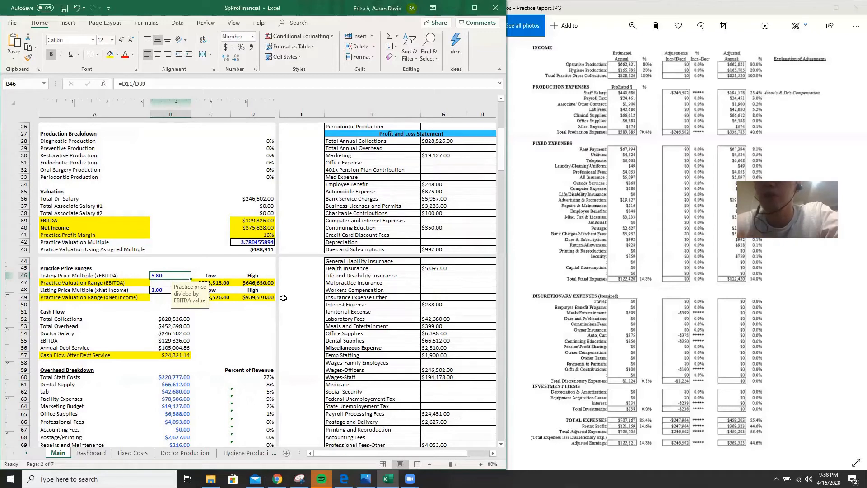
{"action": "left_click", "coordinate": [299, 283]}
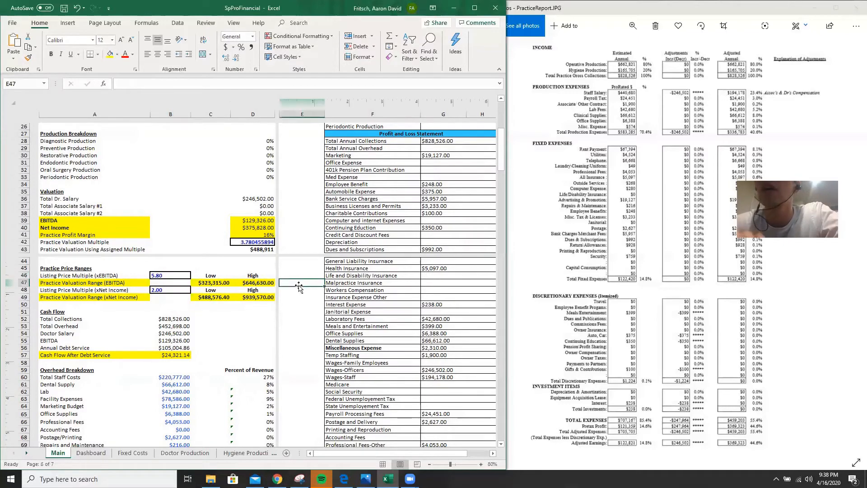
Step: Examine the Net Income listing price multiple and the low and high Net Income valuation range formulas against Net Income
{"action": "left_click", "coordinate": [155, 275]}
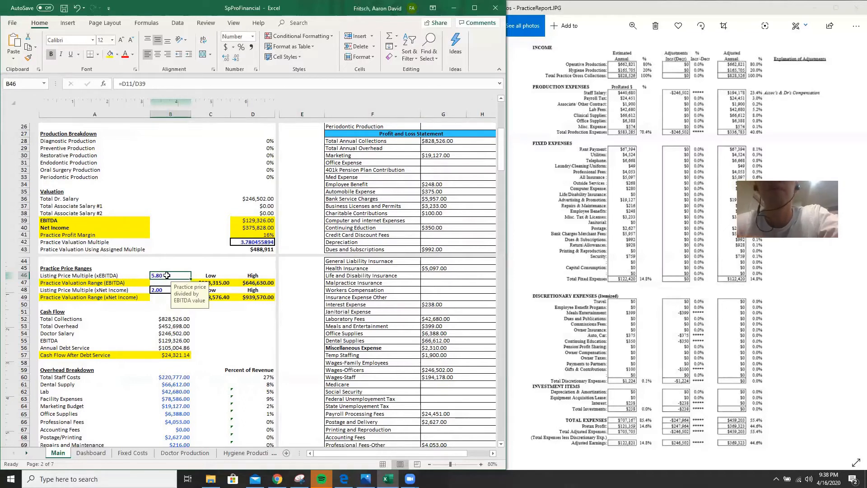
{"action": "left_click", "coordinate": [165, 290]}
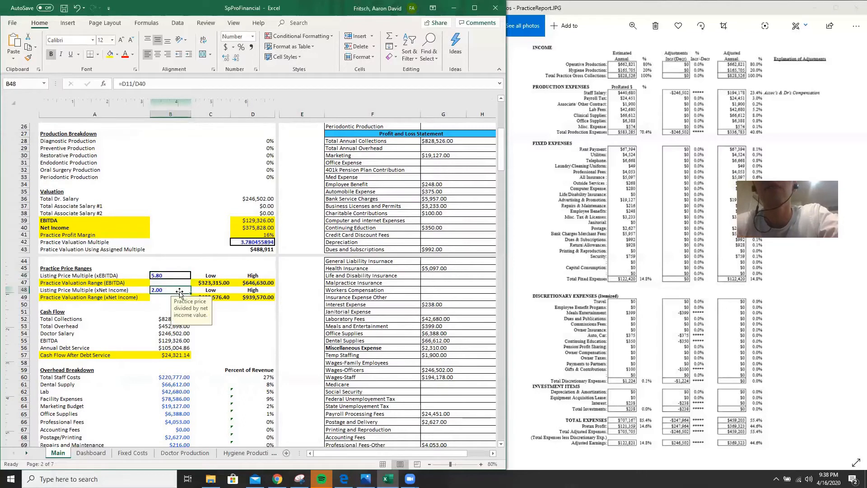
{"action": "left_click", "coordinate": [221, 299]}
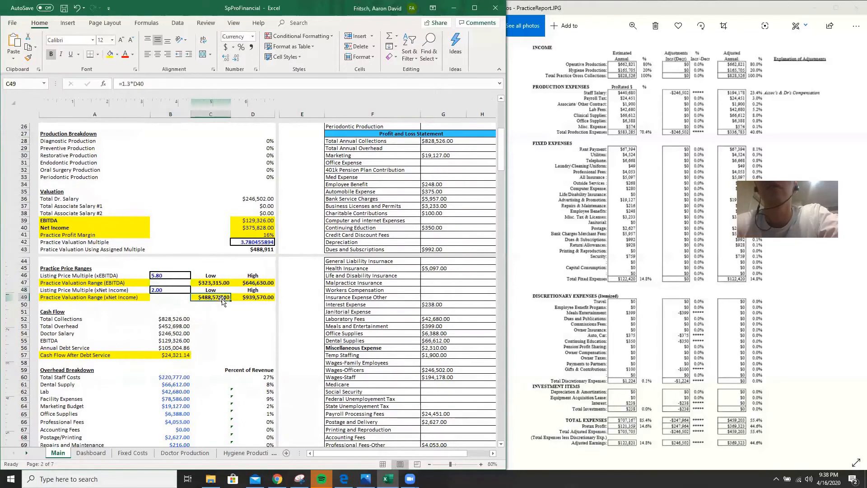
{"action": "left_click", "coordinate": [250, 298]}
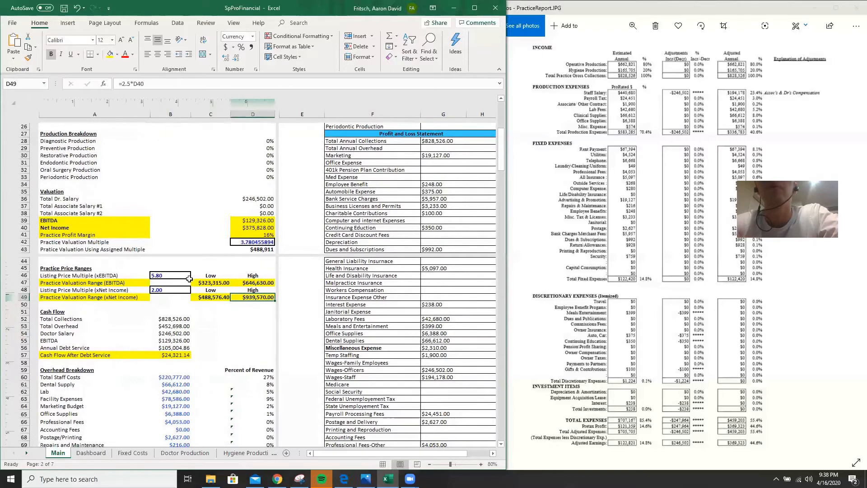
{"action": "left_click", "coordinate": [205, 295]}
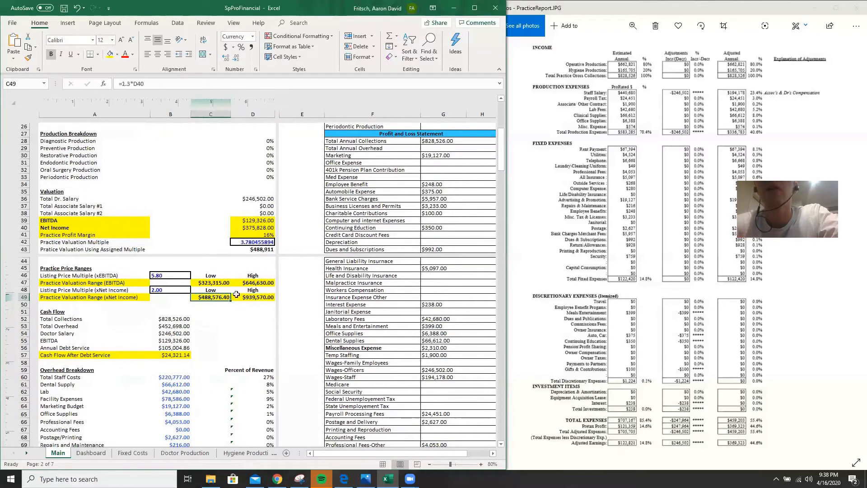
{"action": "left_click", "coordinate": [261, 297]}
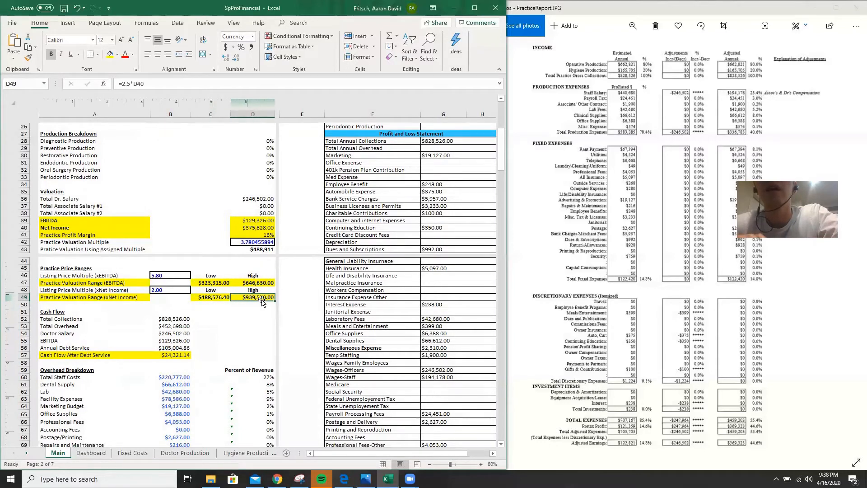
{"action": "left_click", "coordinate": [258, 228]}
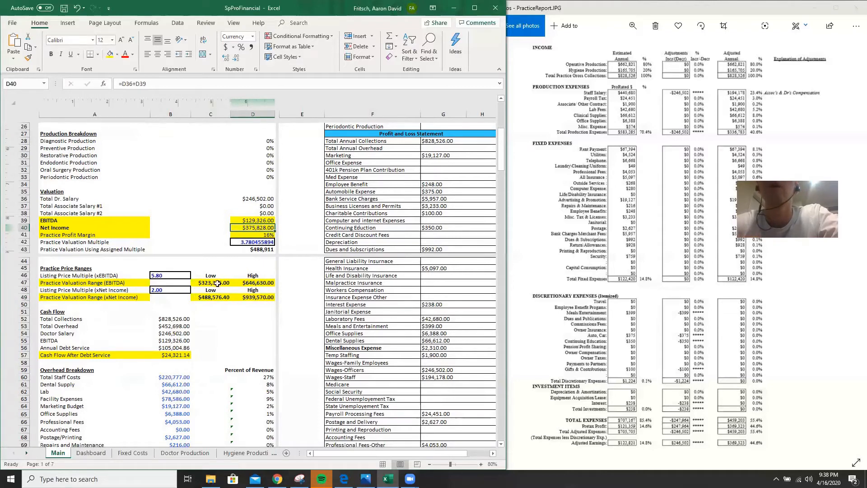
{"action": "left_click", "coordinate": [215, 298]}
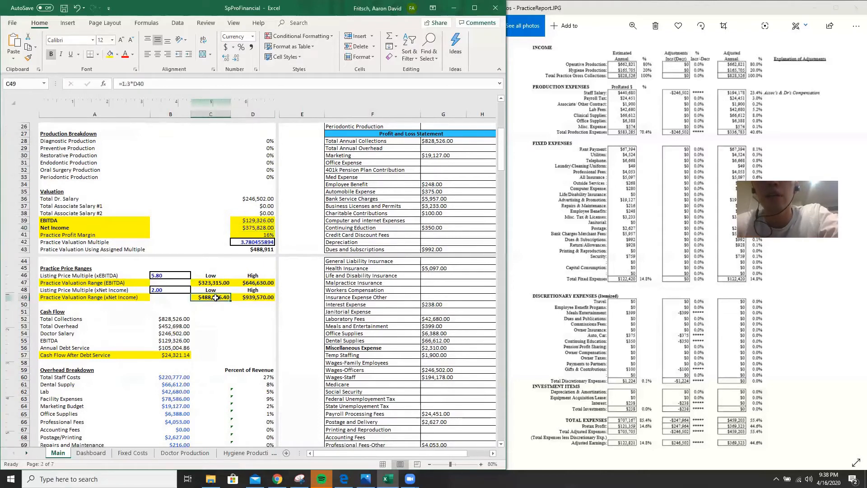
{"action": "left_click", "coordinate": [262, 299]}
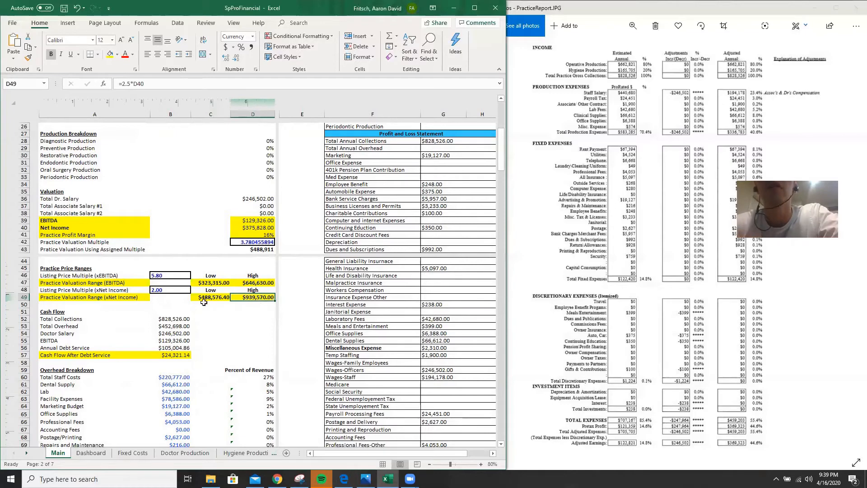
Step: Compare the Listing Price with the Net Income multiple, its low valuation range and Net Income, and recheck the EBITDA multiple formula
{"action": "scroll", "coordinate": [225, 263], "scroll_direction": "up", "scroll_amount": 5}
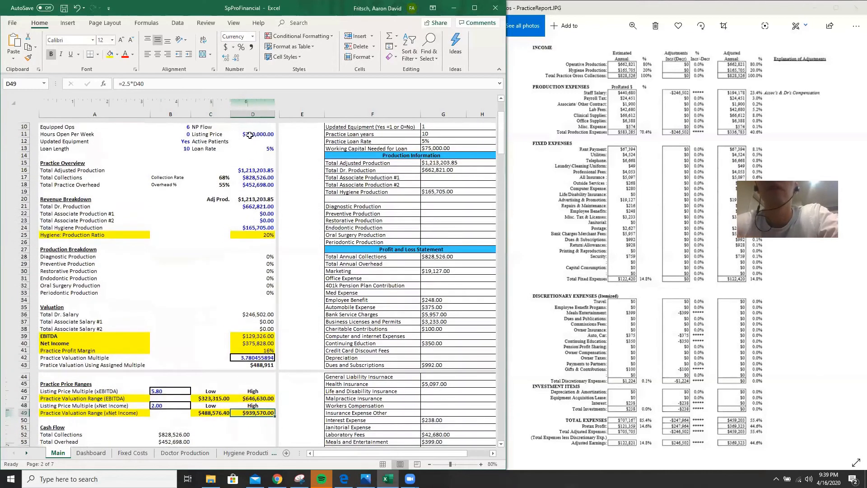
{"action": "scroll", "coordinate": [178, 376], "scroll_direction": "down", "scroll_amount": 3}
{"action": "left_click", "coordinate": [163, 348]}
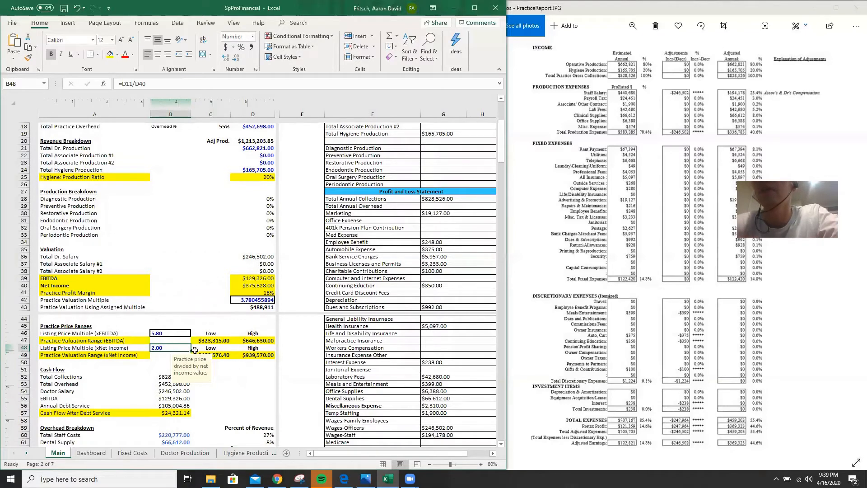
{"action": "left_click", "coordinate": [219, 356]}
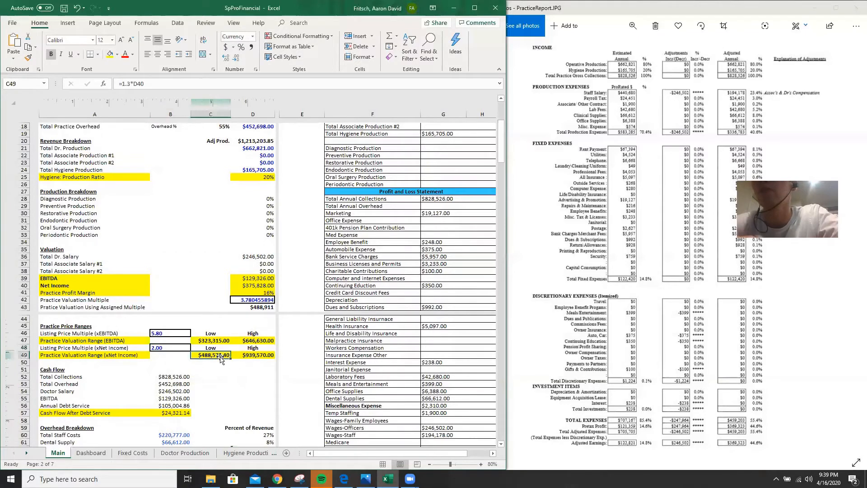
{"action": "left_click", "coordinate": [263, 285]}
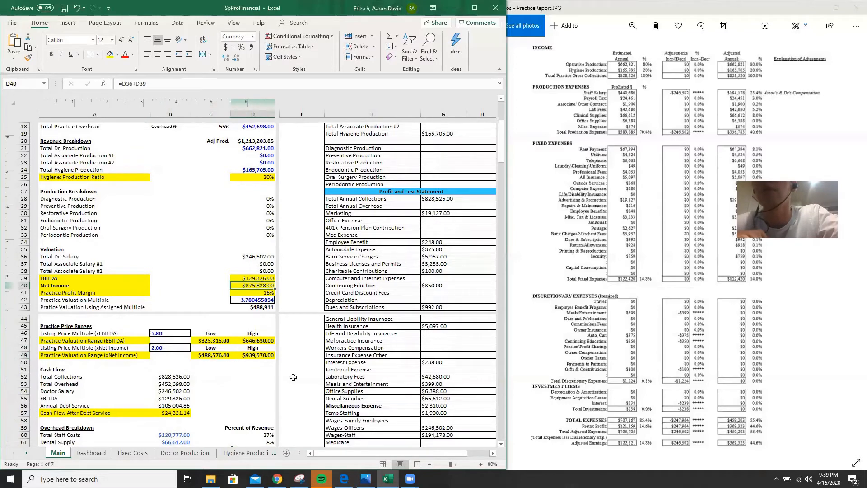
{"action": "left_click", "coordinate": [163, 334]}
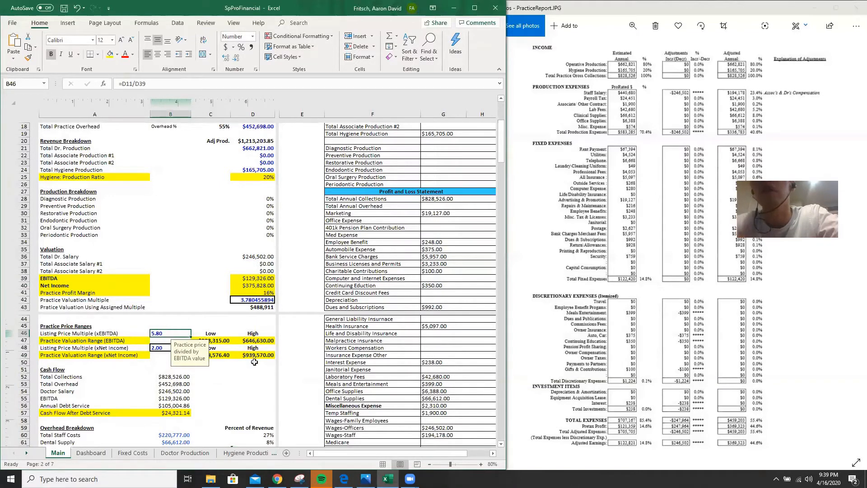
Step: Review the source formulas in the Cash Flow section from Total Collections through Annual Debt Service
{"action": "scroll", "coordinate": [259, 369], "scroll_direction": "down", "scroll_amount": 1}
{"action": "scroll", "coordinate": [259, 368], "scroll_direction": "down", "scroll_amount": 1}
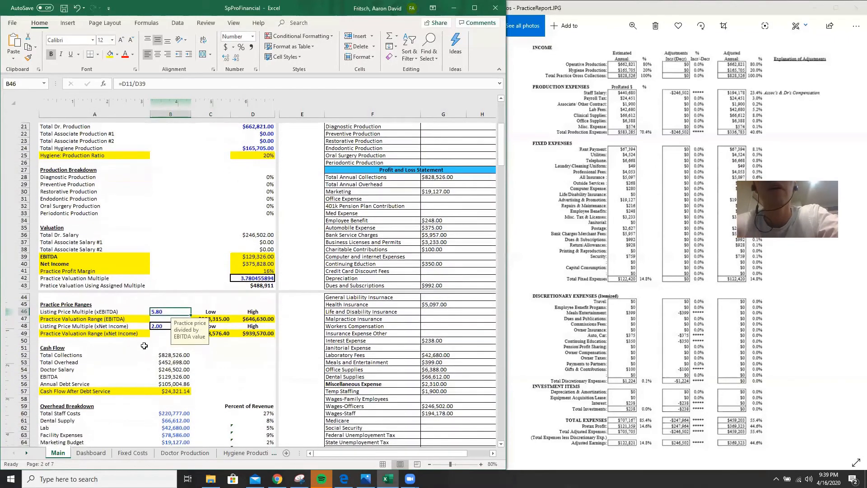
{"action": "left_click", "coordinate": [176, 355]}
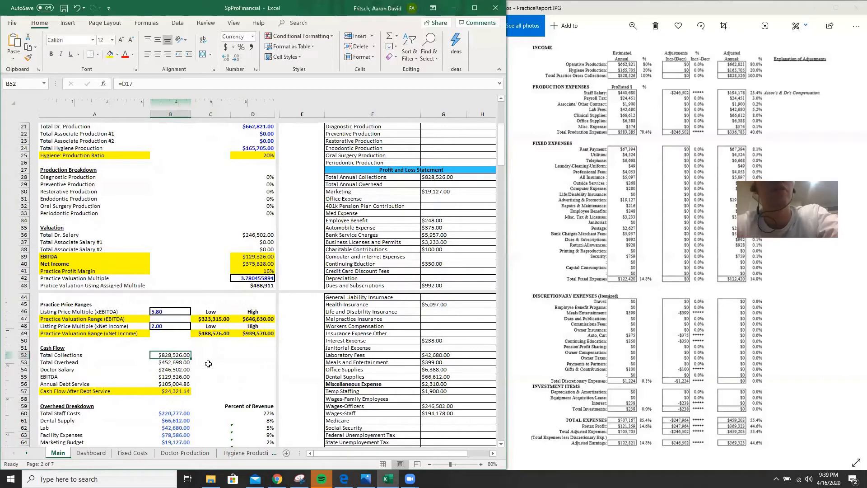
{"action": "key", "text": "Down"}
{"action": "key", "text": "Down"}
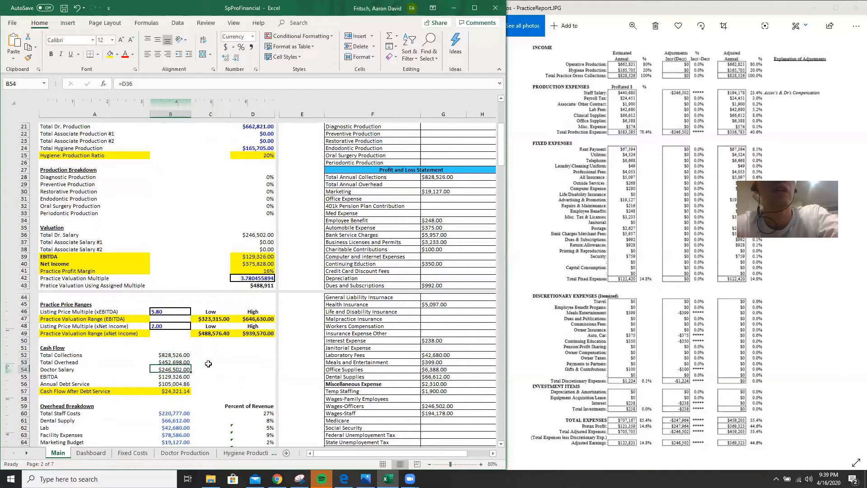
{"action": "key", "text": "Down"}
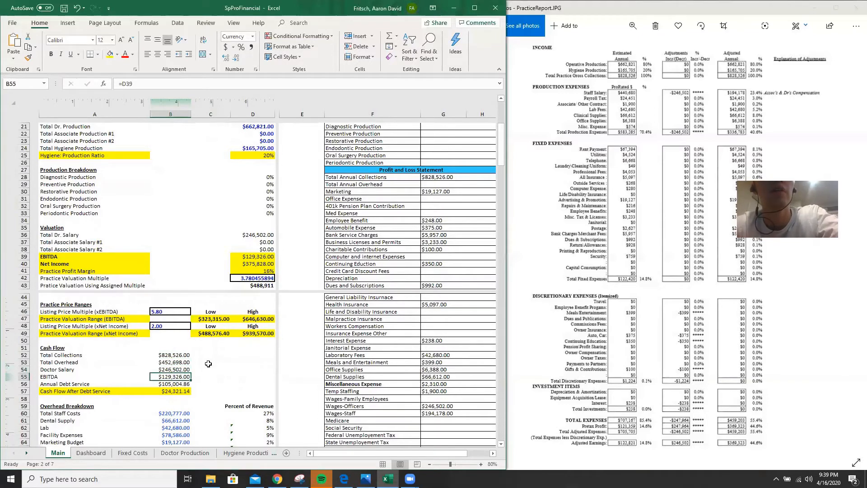
{"action": "key", "text": "Down"}
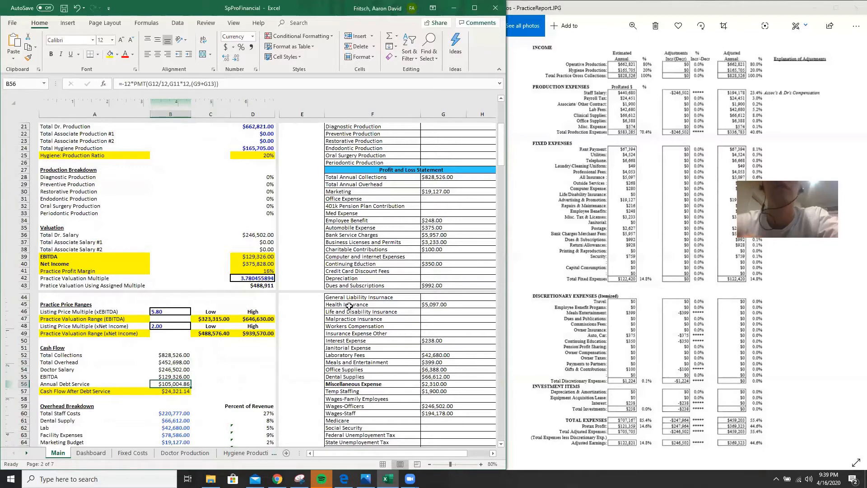
Step: Trace the Annual Debt Service formula to its Listing Price, loan years, loan rate and working capital inputs
{"action": "scroll", "coordinate": [349, 305], "scroll_direction": "up", "scroll_amount": 7}
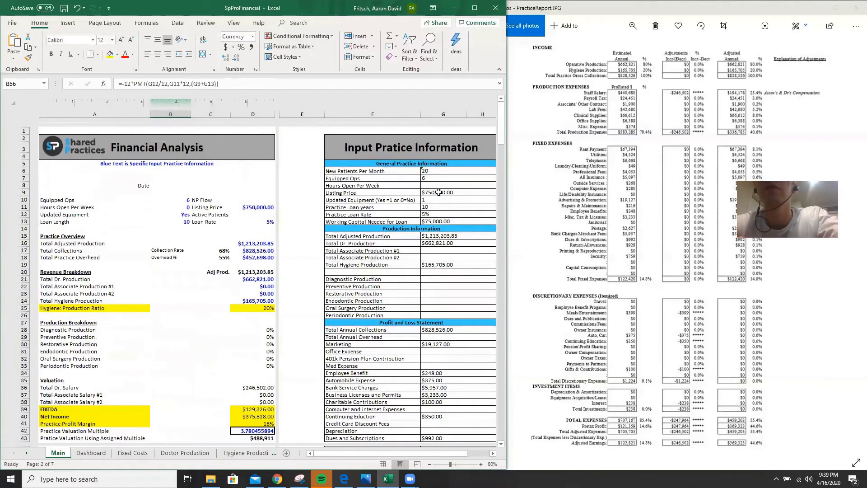
{"action": "left_click", "coordinate": [438, 192]}
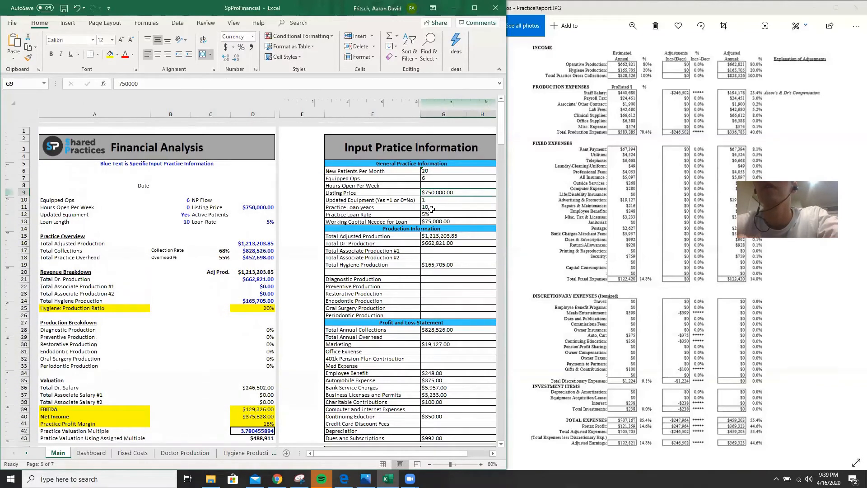
{"action": "left_click", "coordinate": [431, 208]}
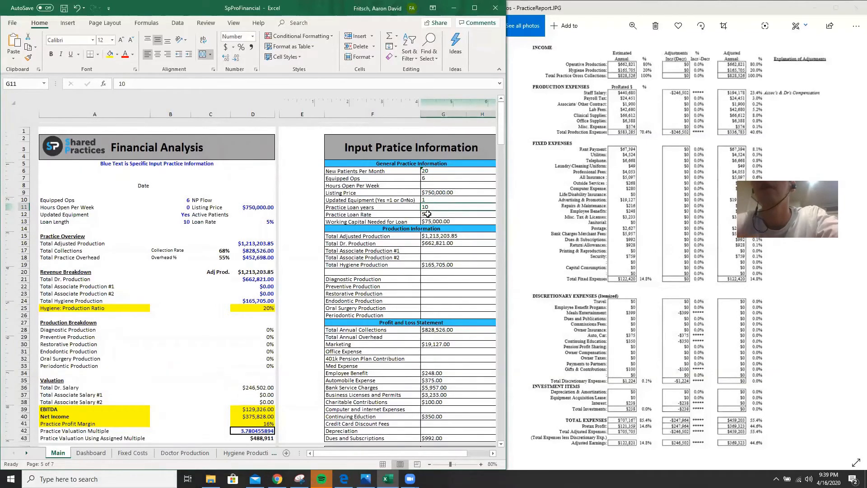
{"action": "left_click", "coordinate": [427, 214]}
{"action": "left_click", "coordinate": [432, 223]}
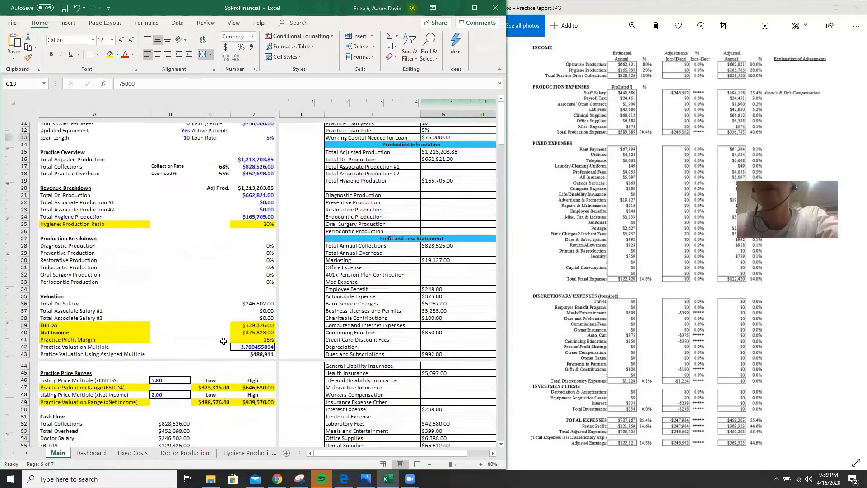
{"action": "scroll", "coordinate": [223, 341], "scroll_direction": "down", "scroll_amount": 7}
{"action": "scroll", "coordinate": [223, 341], "scroll_direction": "down", "scroll_amount": 2}
{"action": "left_click", "coordinate": [177, 333]}
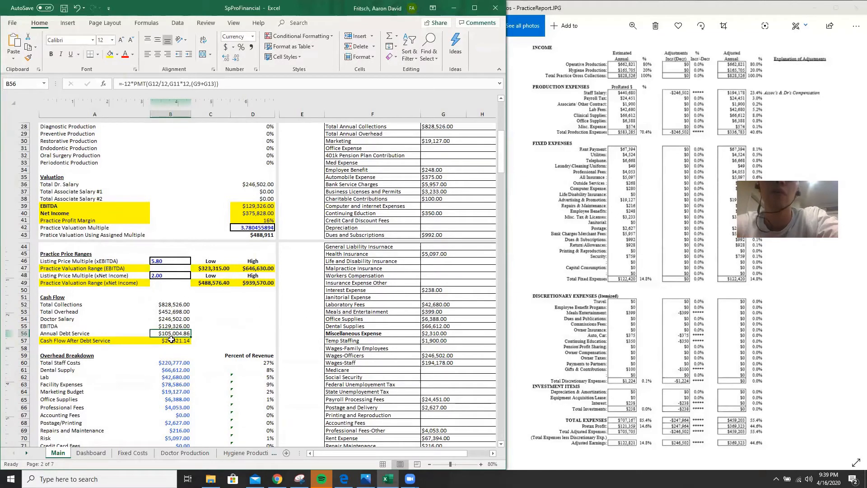
Step: Compare EBITDA and Total Dr. Salary with Annual Debt Service and the Cash Flow After Debt Service formula
{"action": "left_click", "coordinate": [249, 206]}
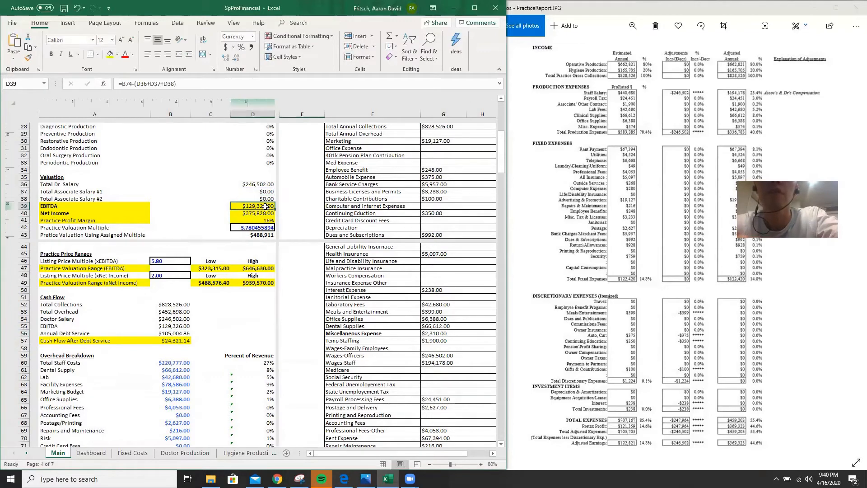
{"action": "left_click", "coordinate": [176, 341]}
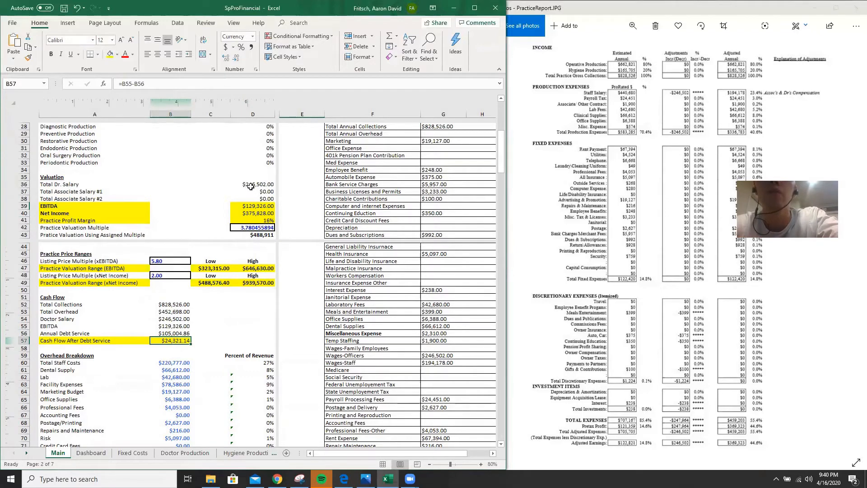
{"action": "left_click", "coordinate": [264, 185]}
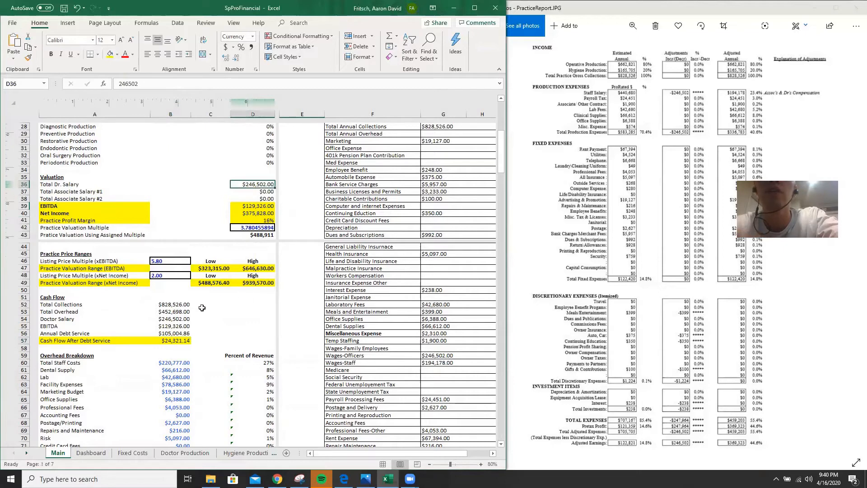
{"action": "left_click", "coordinate": [174, 341]}
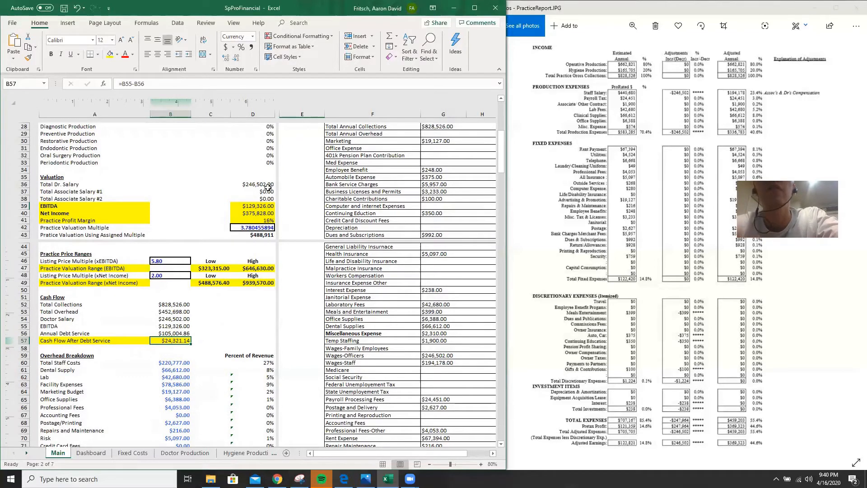
{"action": "left_click", "coordinate": [256, 203]}
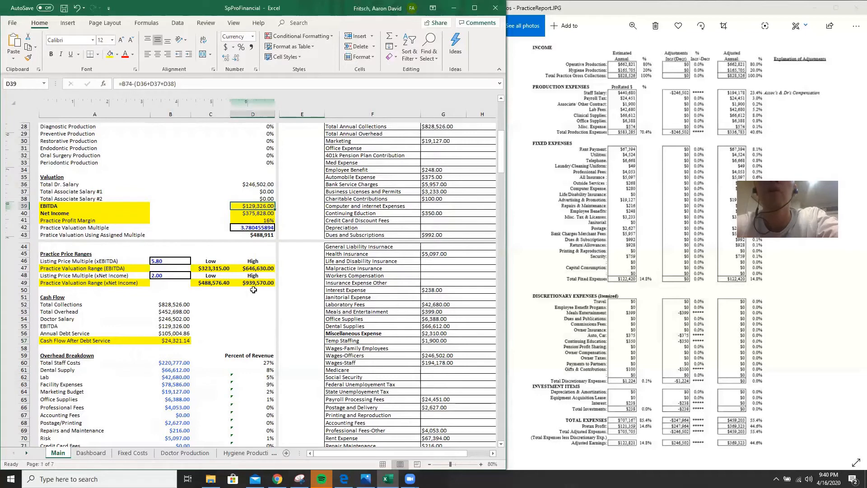
{"action": "left_click", "coordinate": [175, 331]}
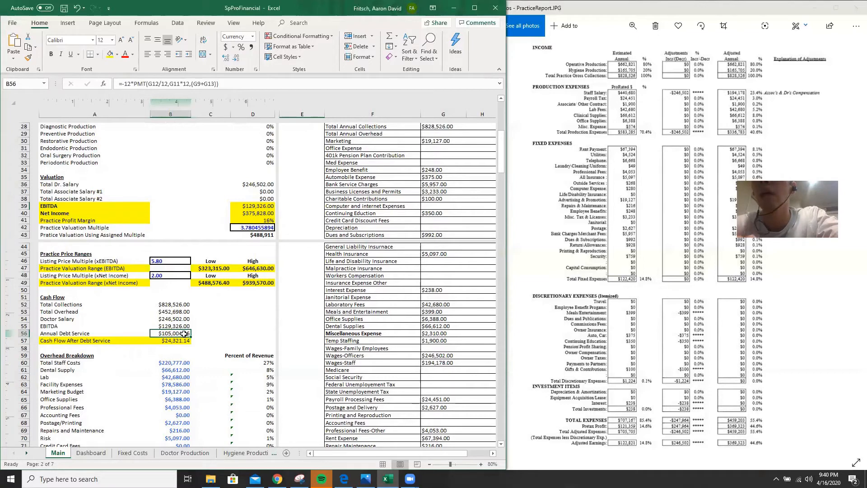
{"action": "left_click", "coordinate": [254, 207]}
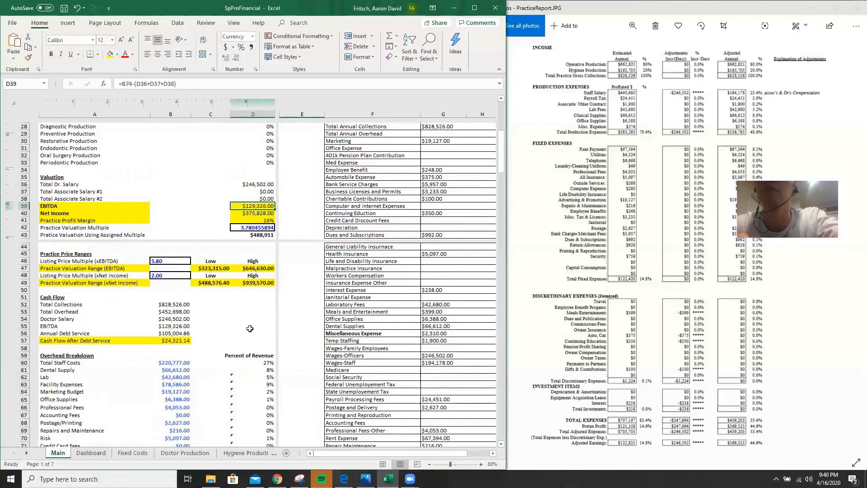
Step: Examine the Overhead Breakdown's percent-of-revenue figures for staff costs, lab, facility, marketing and office supplies
{"action": "scroll", "coordinate": [250, 328], "scroll_direction": "down", "scroll_amount": 4}
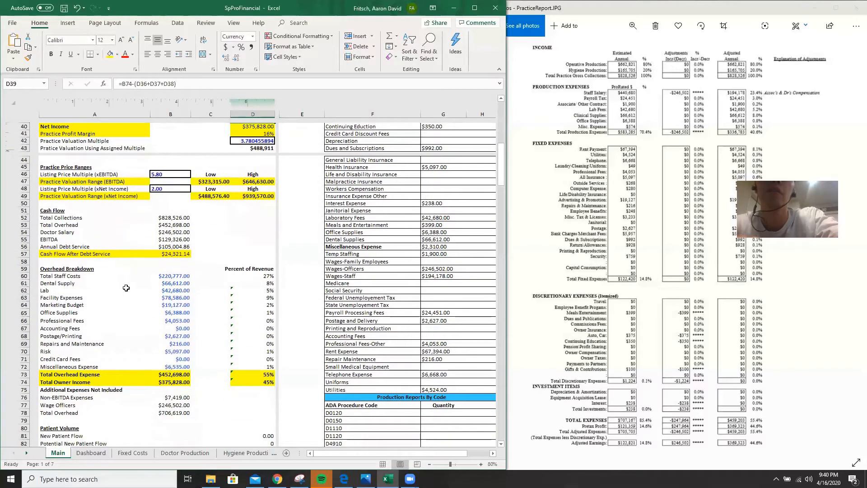
{"action": "left_click", "coordinate": [262, 274]}
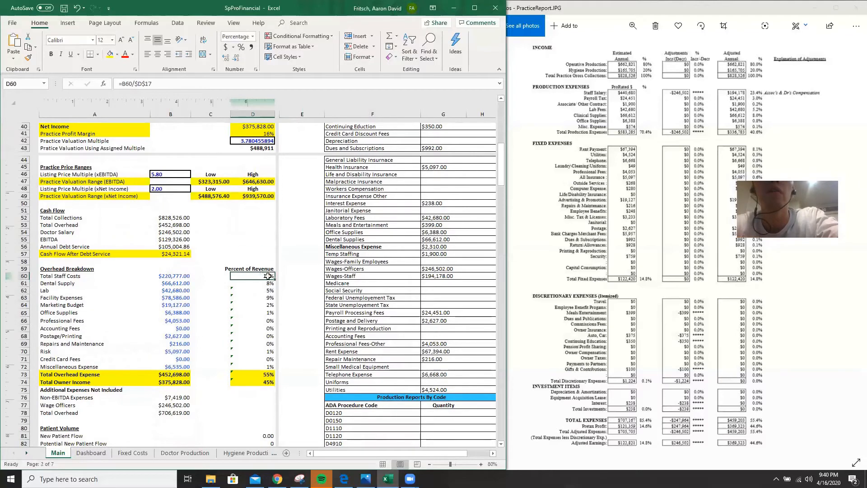
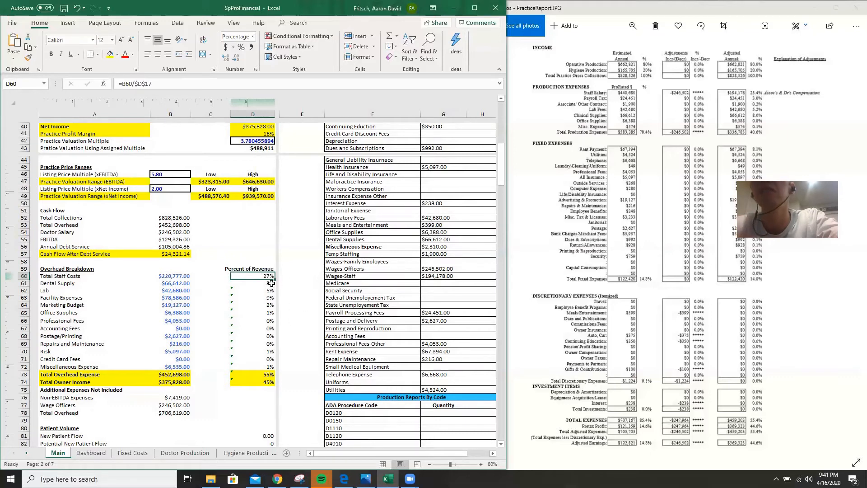
{"action": "left_click", "coordinate": [272, 291]}
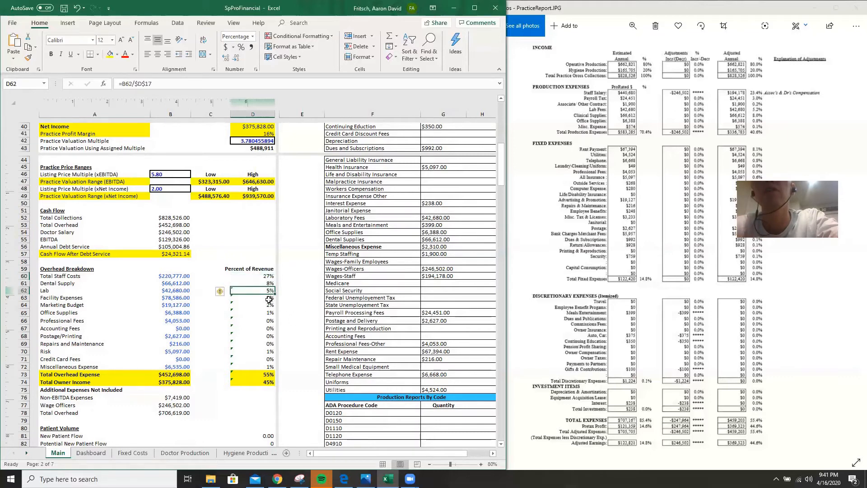
{"action": "left_click", "coordinate": [268, 298]}
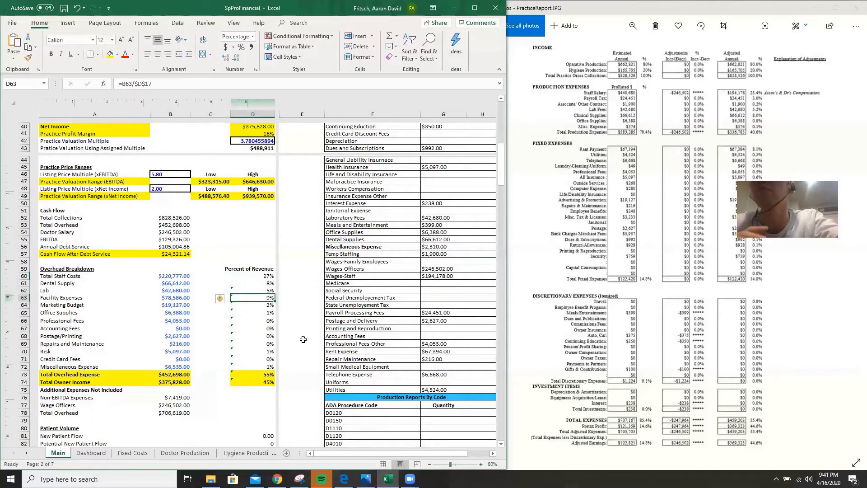
{"action": "left_click", "coordinate": [268, 304]}
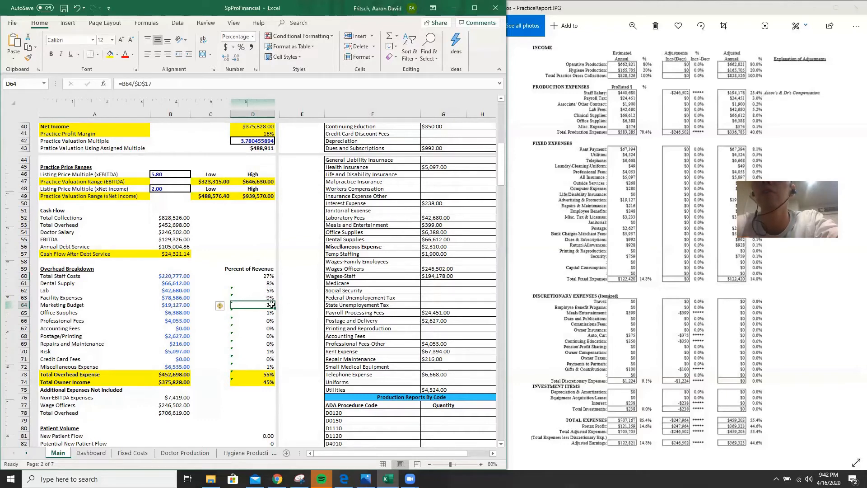
{"action": "left_click", "coordinate": [269, 313]}
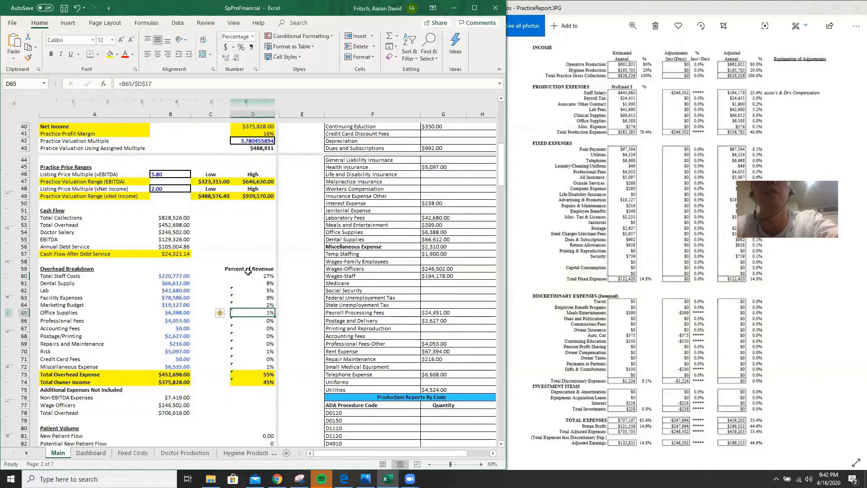
{"action": "left_click", "coordinate": [75, 275]}
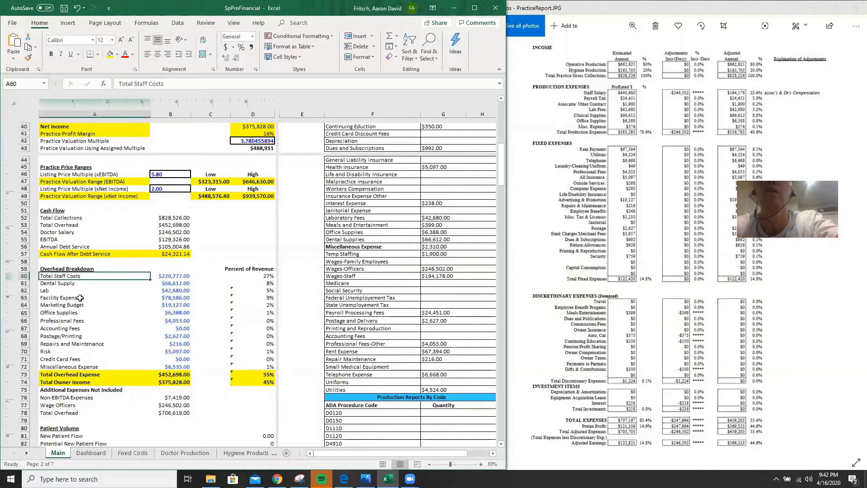
{"action": "left_click", "coordinate": [80, 297]}
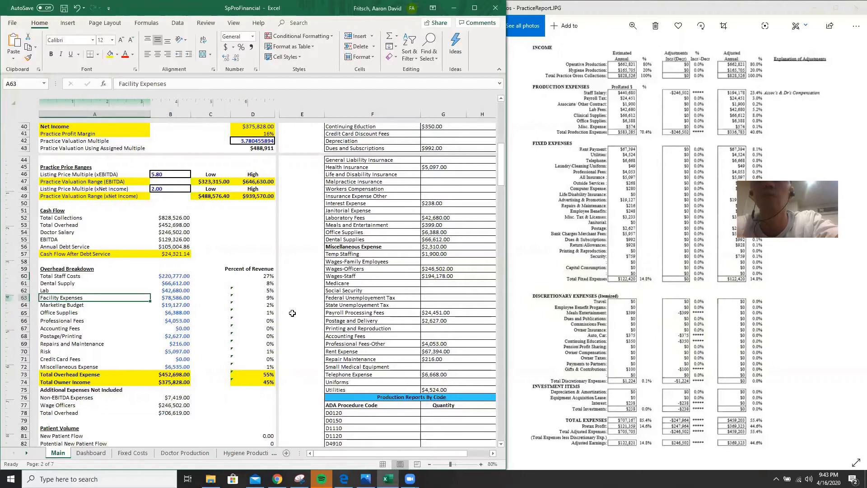
Step: Trace the Non-EBITDA Expenses formula to its source entries in the Profit and Loss Statement, leaving the formula as it is
{"action": "scroll", "coordinate": [292, 313], "scroll_direction": "down", "scroll_amount": 3}
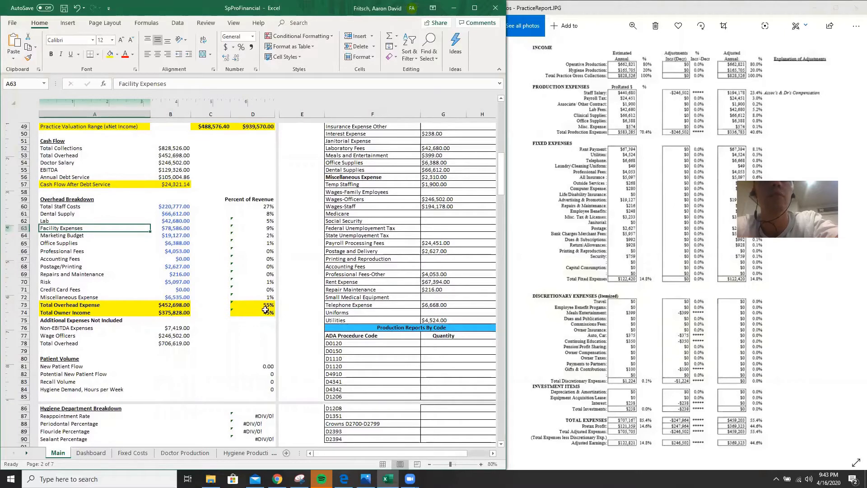
{"action": "left_click", "coordinate": [177, 331]}
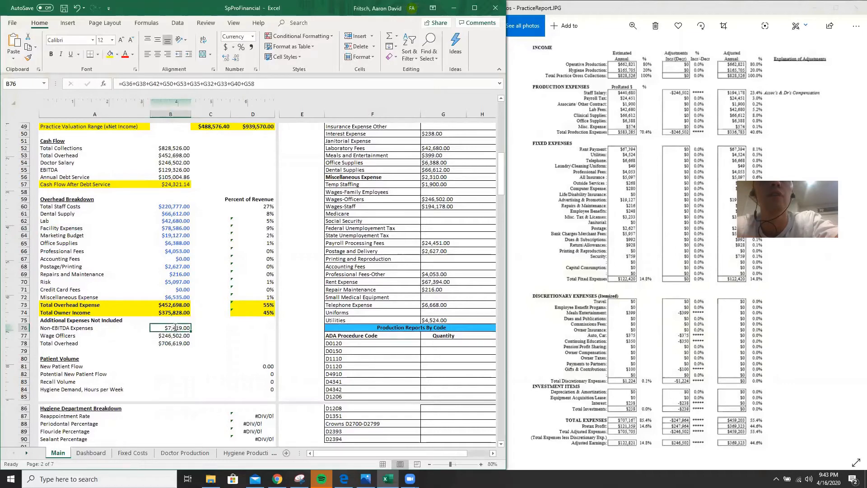
{"action": "double_click", "coordinate": [175, 328]}
{"action": "scroll", "coordinate": [468, 250], "scroll_direction": "up", "scroll_amount": 5}
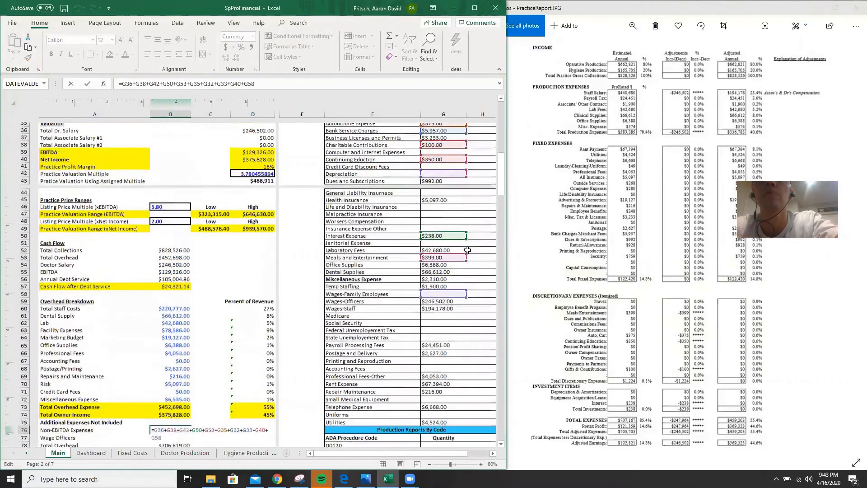
{"action": "scroll", "coordinate": [467, 250], "scroll_direction": "up", "scroll_amount": 4}
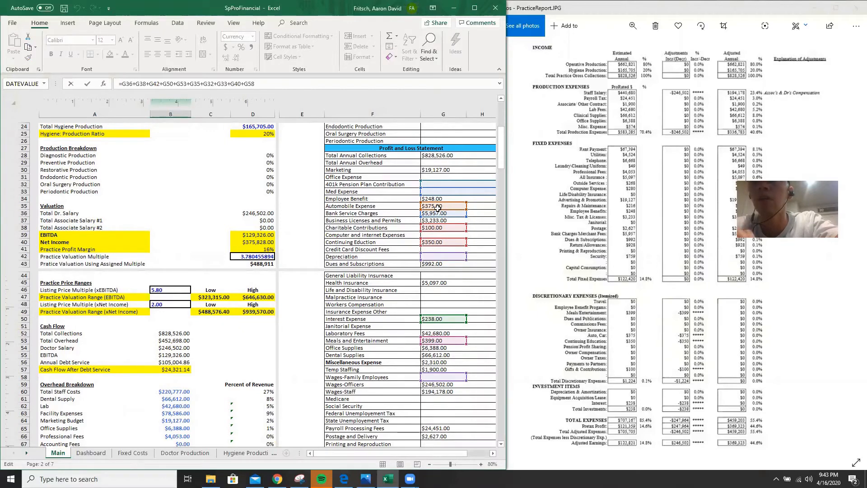
{"action": "scroll", "coordinate": [333, 324], "scroll_direction": "down", "scroll_amount": 7}
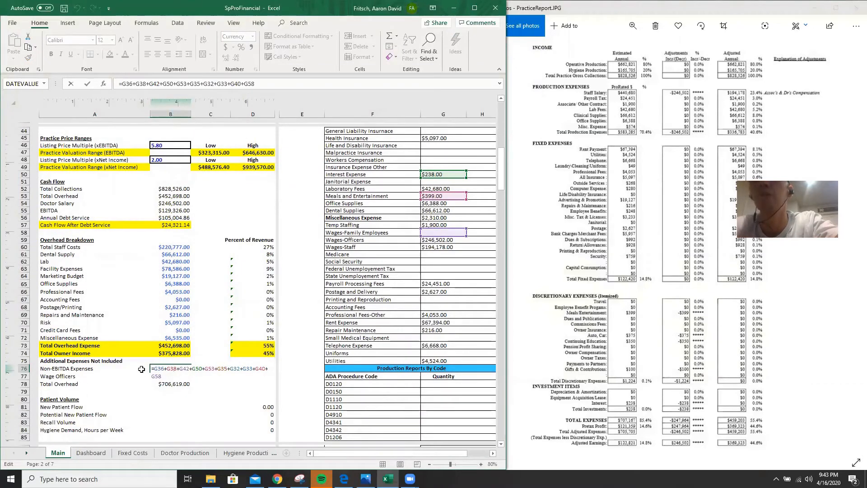
{"action": "key", "text": "ctrl+Return"}
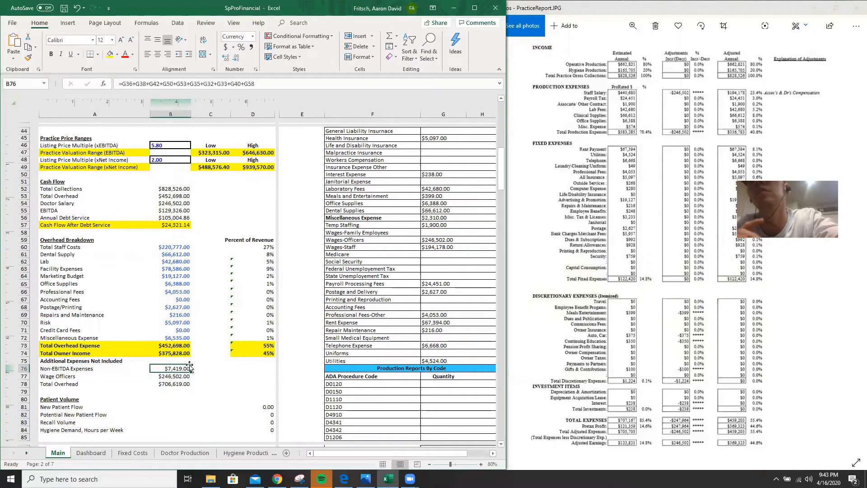
Step: Inspect the Total Overhead and Wage Officers formulas under Additional Expenses Not Included
{"action": "scroll", "coordinate": [217, 382], "scroll_direction": "down", "scroll_amount": 2}
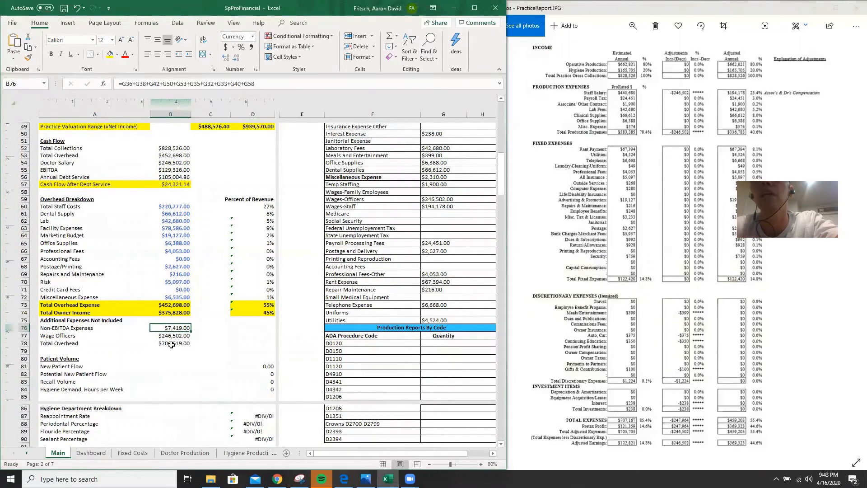
{"action": "left_click", "coordinate": [173, 342]}
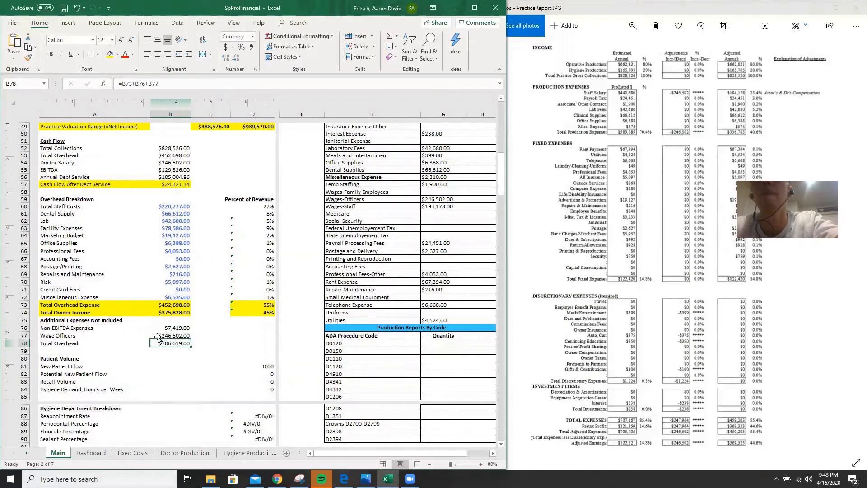
{"action": "left_click", "coordinate": [174, 337]}
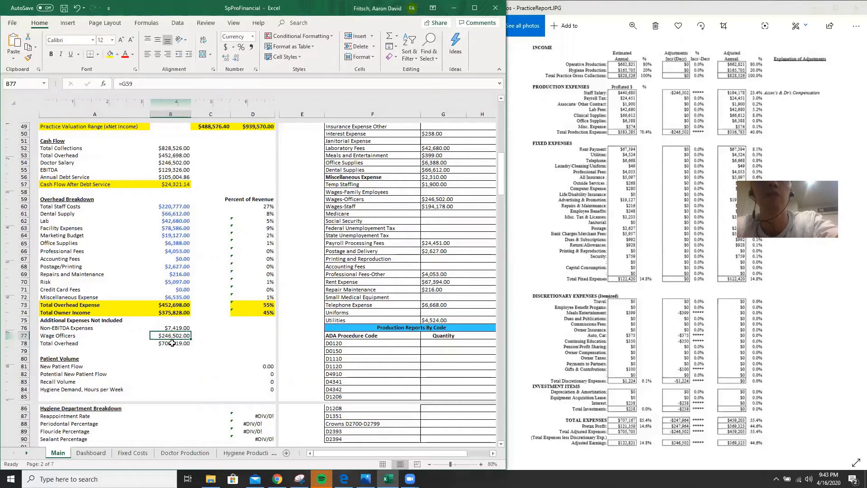
{"action": "left_click", "coordinate": [174, 343]}
{"action": "scroll", "coordinate": [224, 347], "scroll_direction": "down", "scroll_amount": 3}
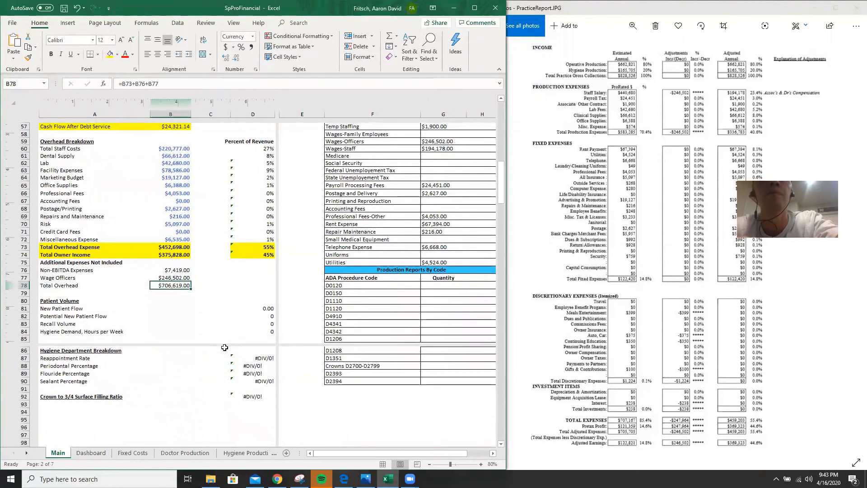
Step: Review the formulas for Hygiene: Production Ratio, Annual Debt Service and Cash Flow After Debt Service
{"action": "scroll", "coordinate": [317, 255], "scroll_direction": "up", "scroll_amount": 18}
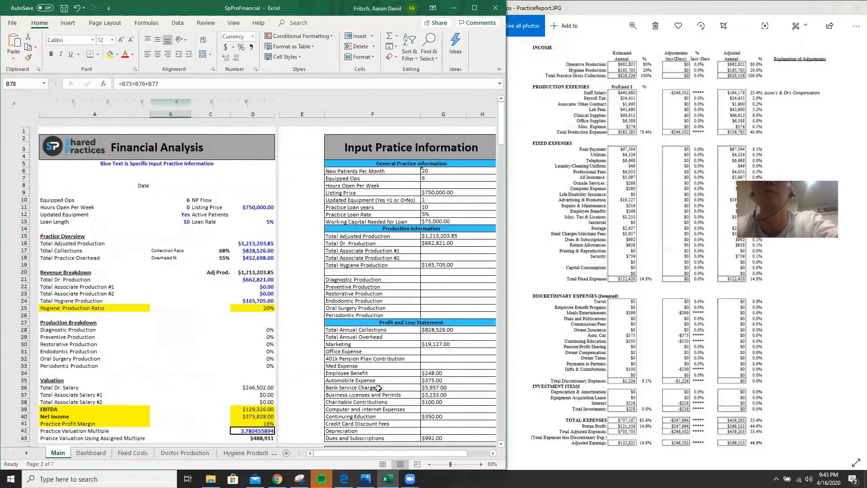
{"action": "scroll", "coordinate": [370, 289], "scroll_direction": "down", "scroll_amount": 3}
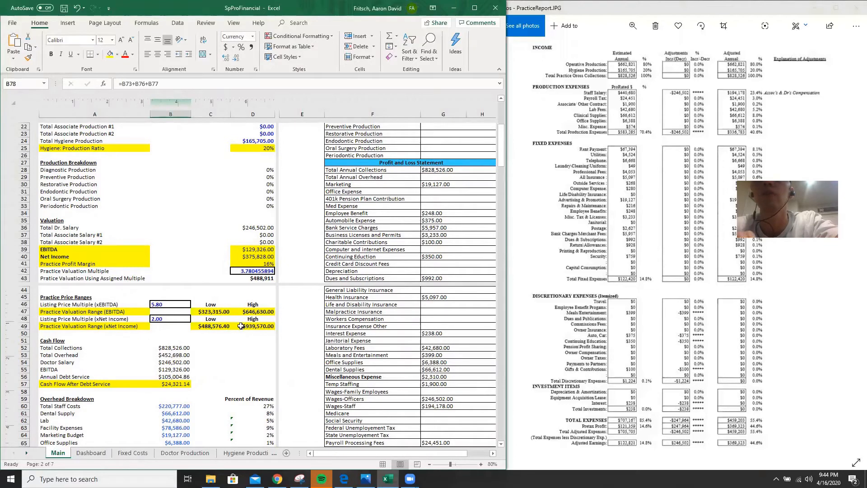
{"action": "left_click", "coordinate": [264, 154]}
{"action": "left_click", "coordinate": [265, 149]}
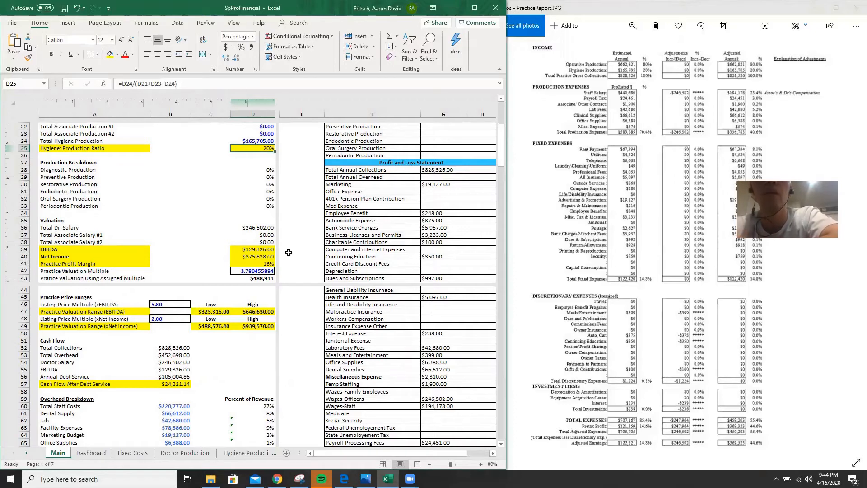
{"action": "scroll", "coordinate": [287, 252], "scroll_direction": "down", "scroll_amount": 3}
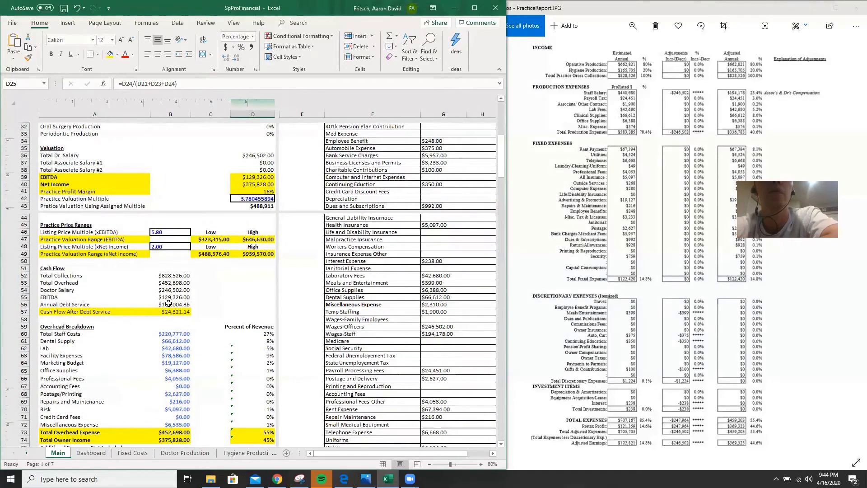
{"action": "left_click", "coordinate": [169, 304]}
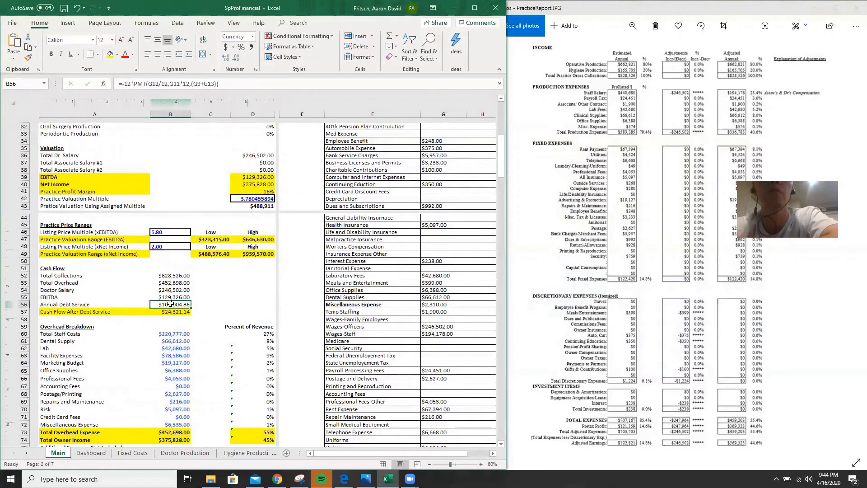
{"action": "left_click", "coordinate": [174, 311]}
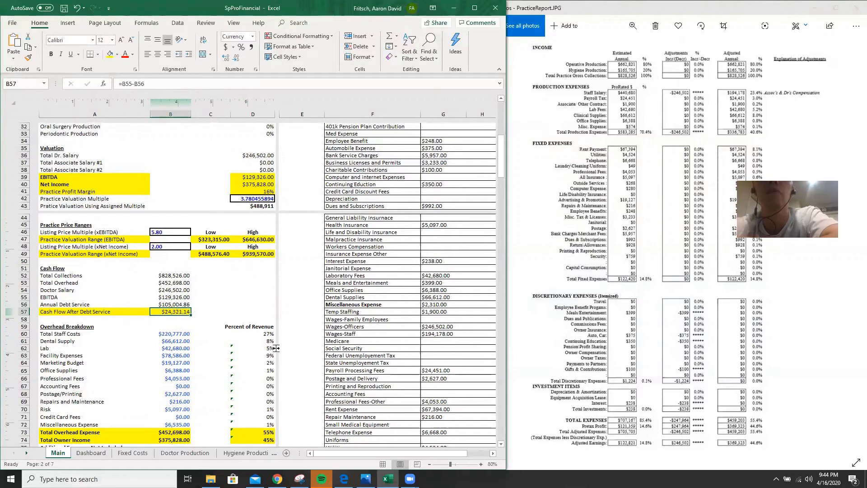
Step: Switch to PracticeReportCode.pdf in the browser and go to the first page of its procedure code list
{"action": "scroll", "coordinate": [286, 356], "scroll_direction": "down", "scroll_amount": 2}
{"action": "scroll", "coordinate": [286, 356], "scroll_direction": "down", "scroll_amount": 5}
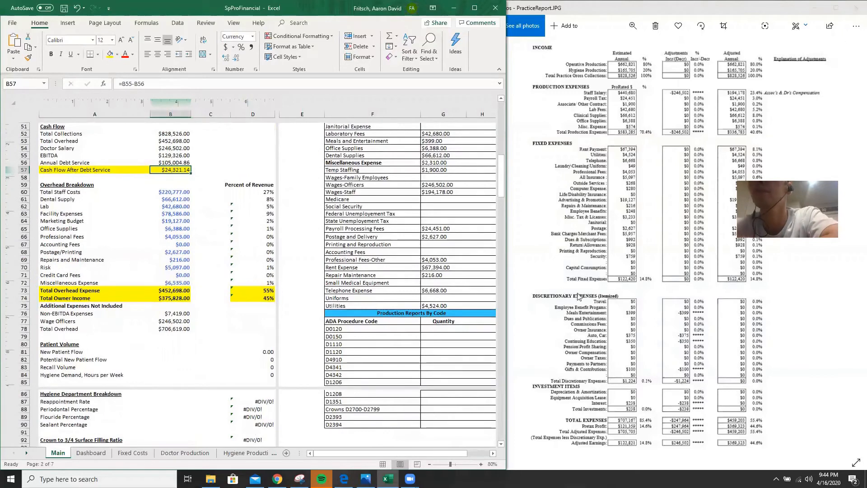
{"action": "left_click", "coordinate": [344, 478]}
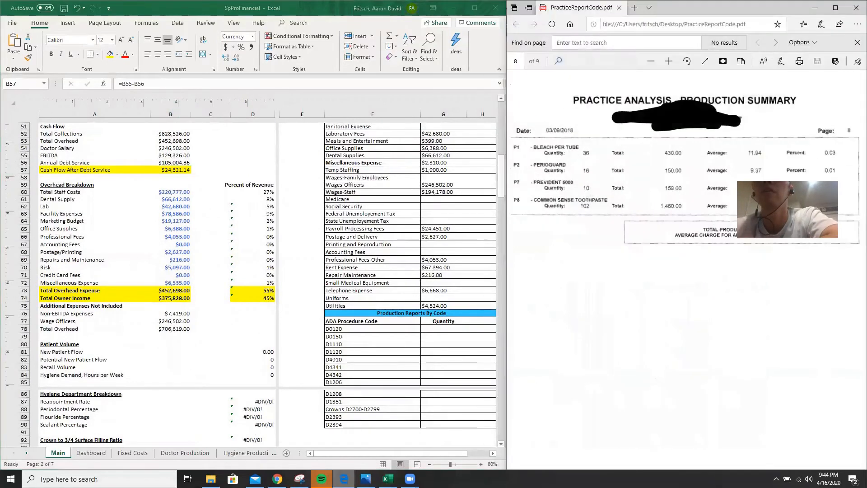
{"action": "scroll", "coordinate": [634, 300], "scroll_direction": "up", "scroll_amount": 2}
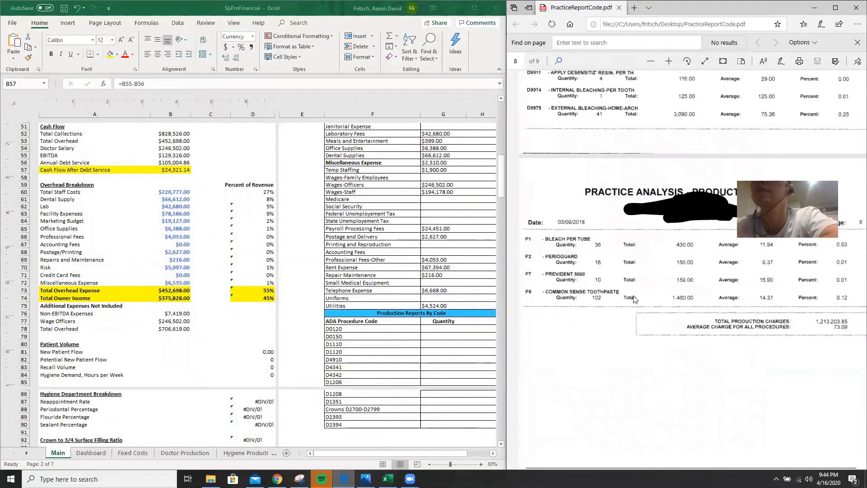
{"action": "scroll", "coordinate": [650, 285], "scroll_direction": "up", "scroll_amount": 15}
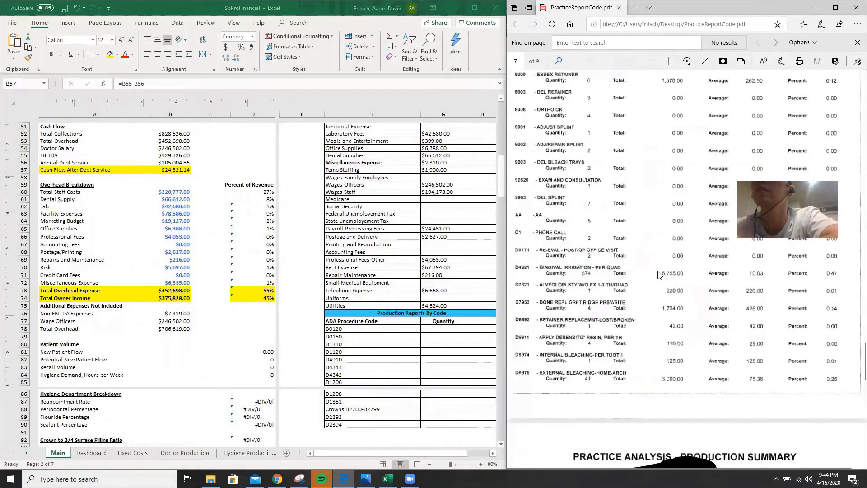
{"action": "scroll", "coordinate": [658, 275], "scroll_direction": "up", "scroll_amount": 20}
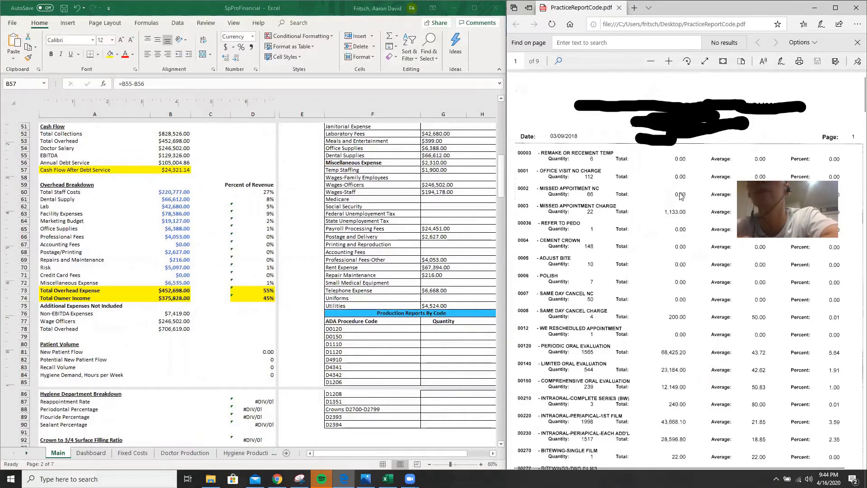
Step: Enter 1565 as the D0120 quantity under Production Reports By Code, taken from the report's periodic oral evaluation entry
{"action": "left_click", "coordinate": [432, 331]}
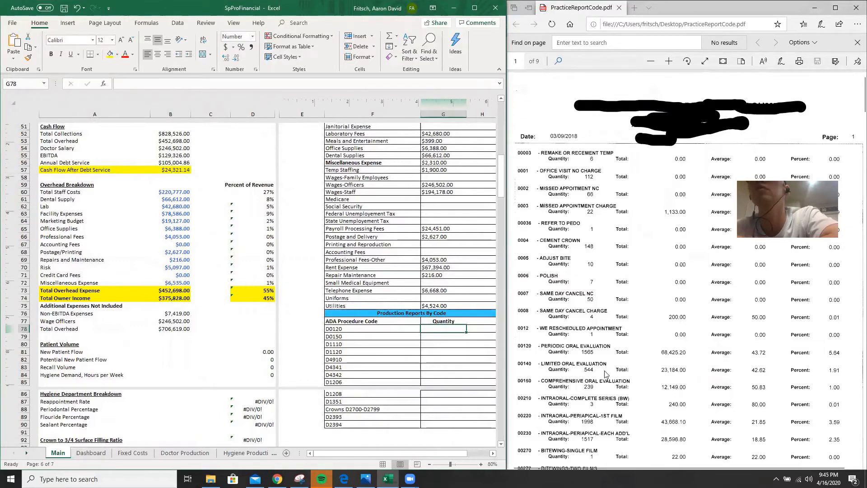
{"action": "scroll", "coordinate": [606, 374], "scroll_direction": "down", "scroll_amount": 3}
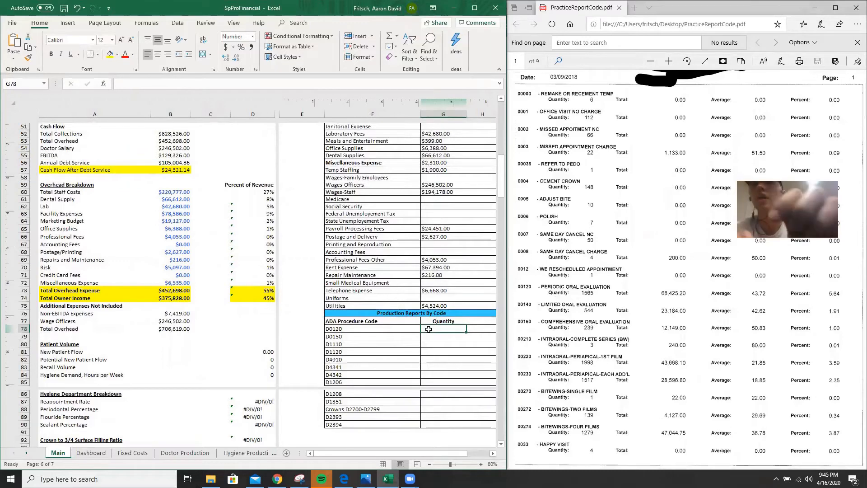
{"action": "type", "text": "15"}
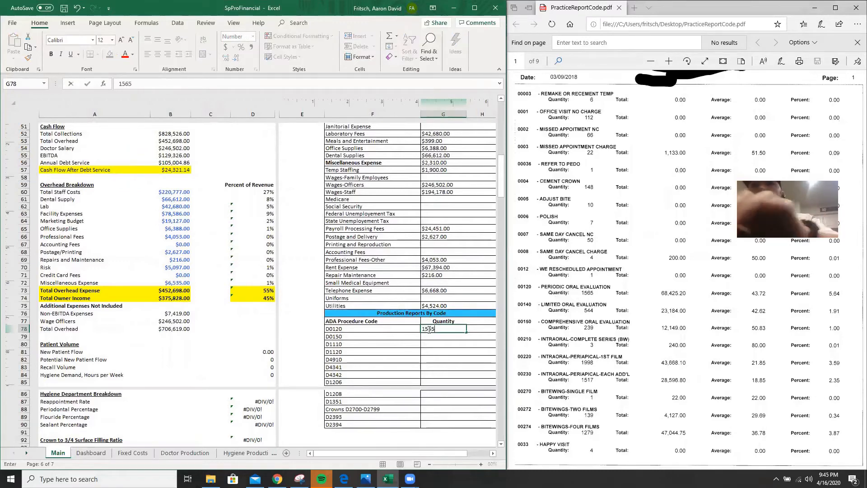
{"action": "type", "text": "65"}
{"action": "key", "text": "Return"}
{"action": "left_click", "coordinate": [428, 330]}
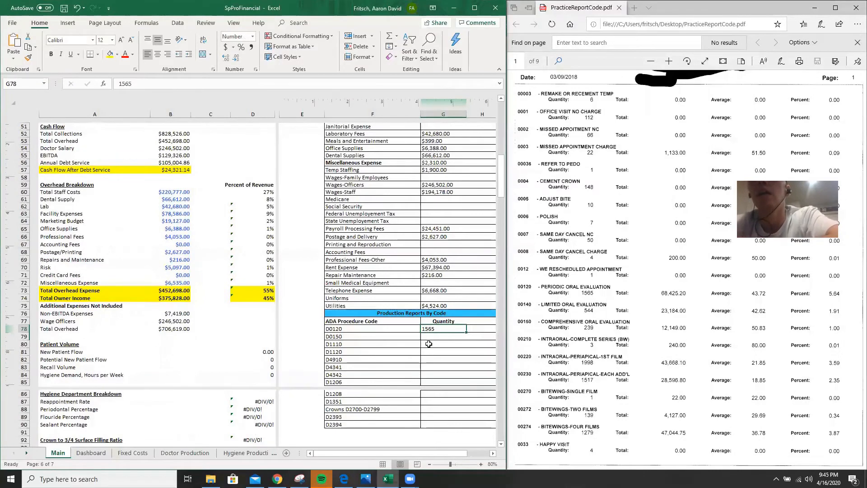
{"action": "left_click", "coordinate": [428, 344]}
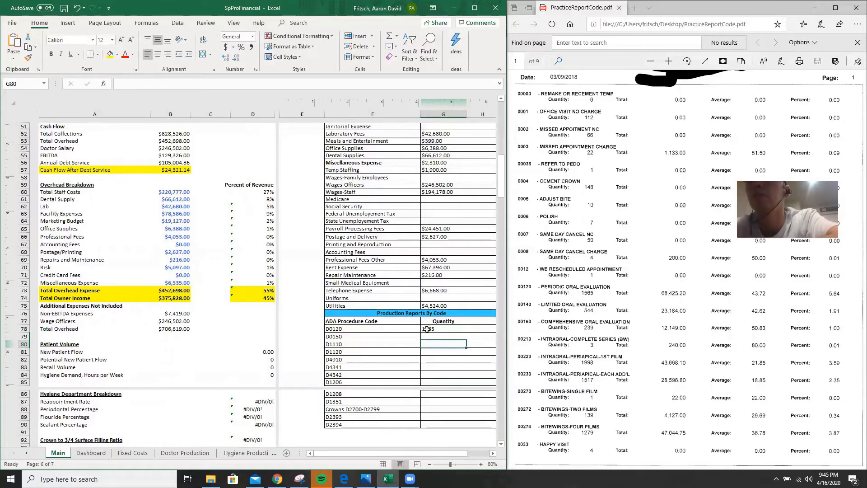
{"action": "left_click", "coordinate": [427, 330]}
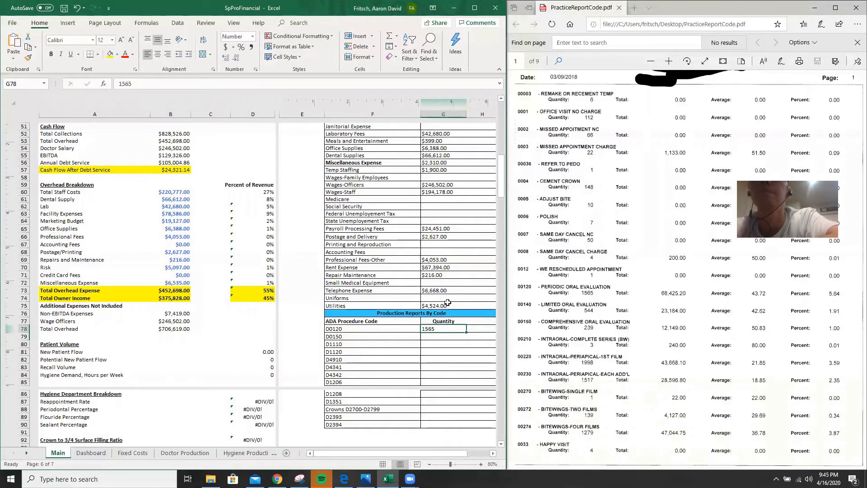
Step: Enter 239 as the D0150 quantity, taken from the report's comprehensive oral evaluation entry
{"action": "left_click", "coordinate": [426, 336]}
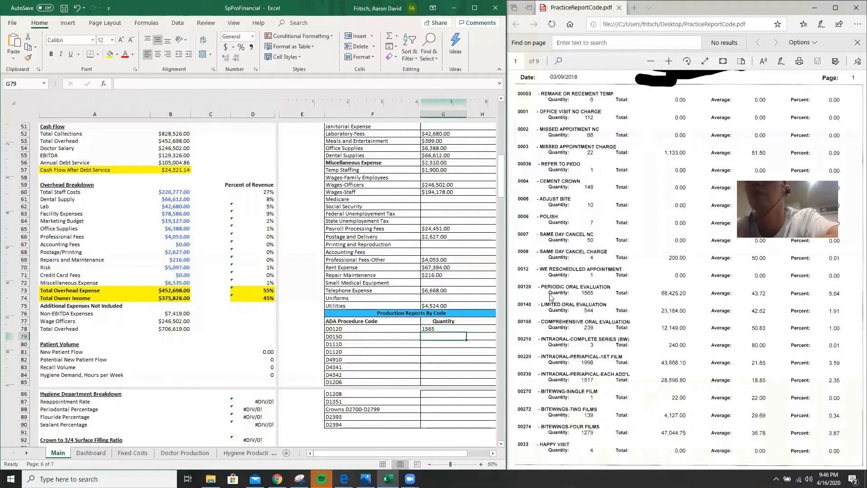
{"action": "scroll", "coordinate": [555, 296], "scroll_direction": "down", "scroll_amount": 1}
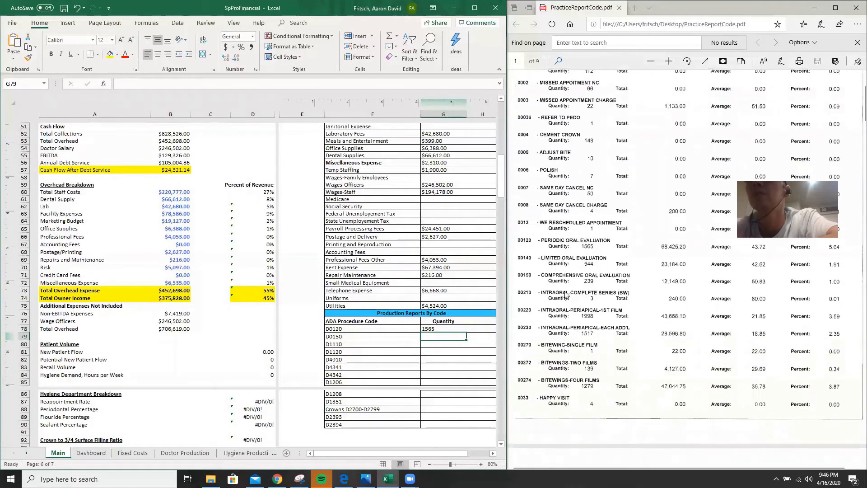
{"action": "type", "text": "239"}
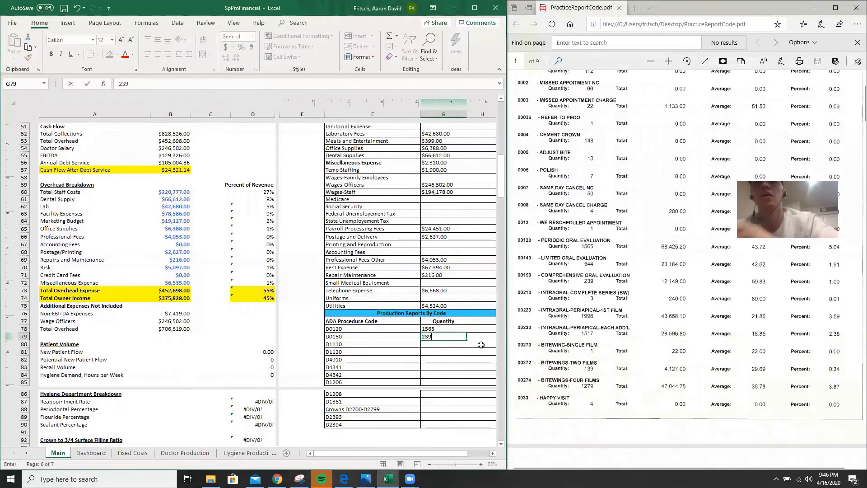
{"action": "key", "text": "Return"}
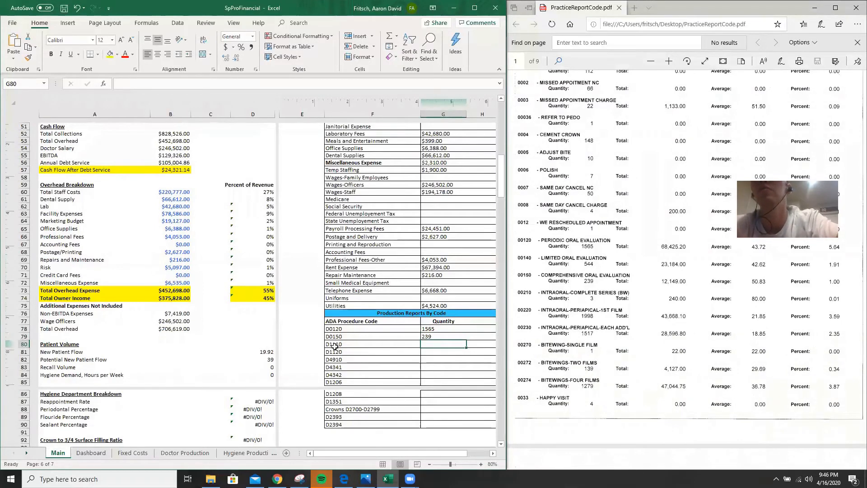
Step: Enter 1060 as the D1110 quantity from the report's adult prophylaxis entry, and select the D1120 quantity cell
{"action": "scroll", "coordinate": [572, 355], "scroll_direction": "down", "scroll_amount": 6}
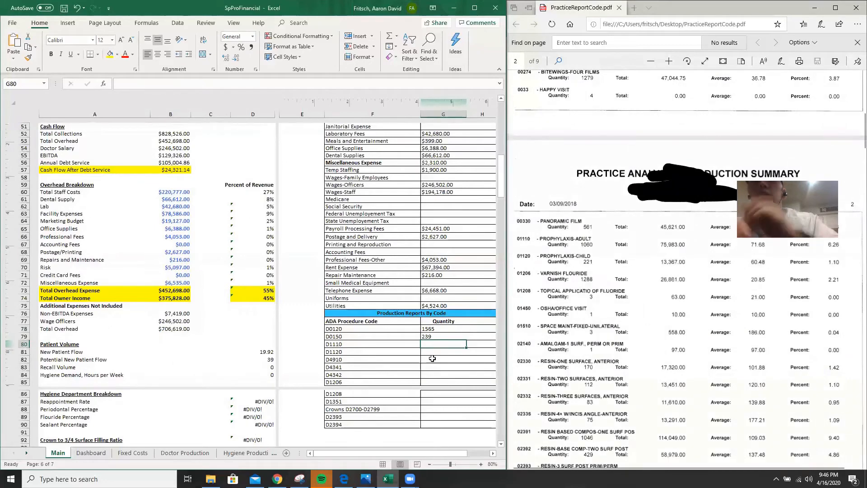
{"action": "type", "text": "1060"}
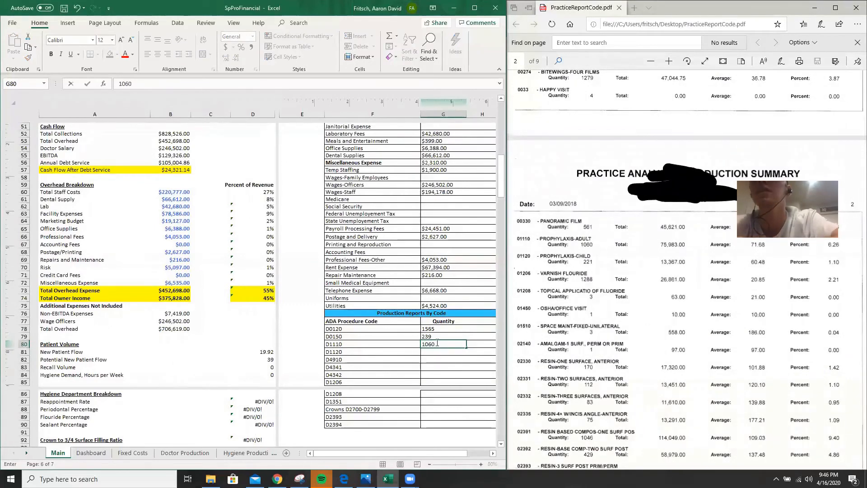
{"action": "key", "text": "ctrl+Return"}
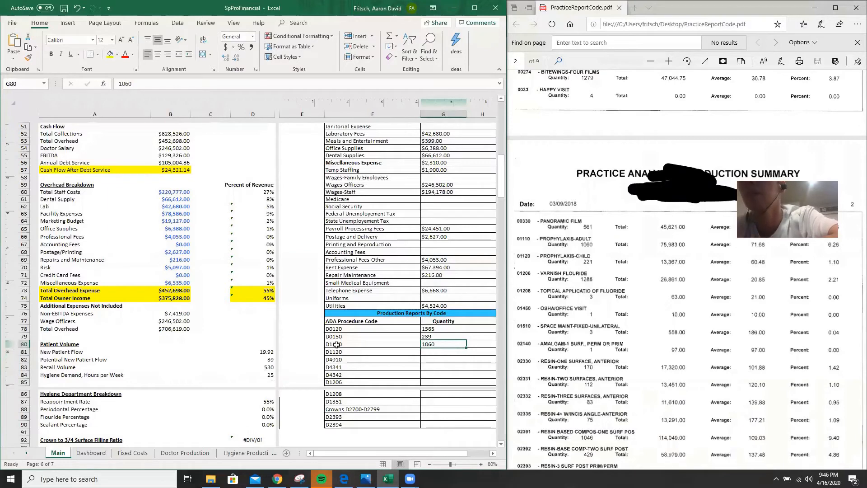
{"action": "left_click", "coordinate": [427, 353]}
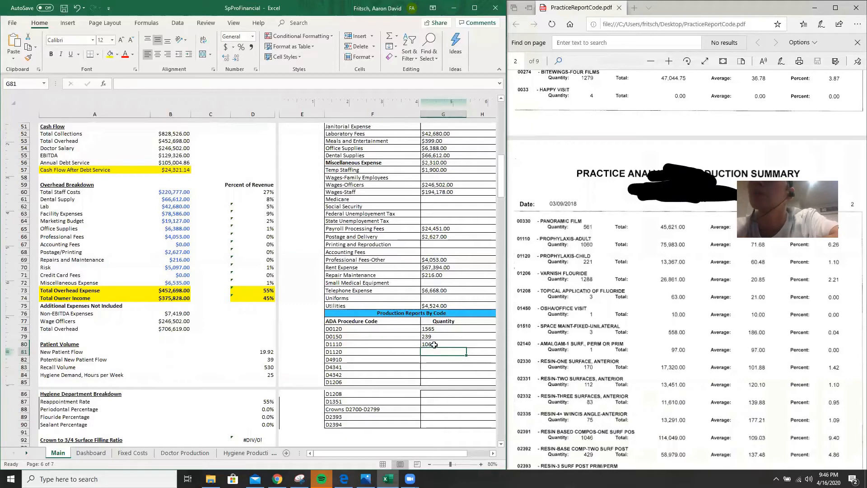
Step: Enter 221 as the D1120 quantity, taken from the report's child prophylaxis entry
{"action": "left_click", "coordinate": [434, 345]}
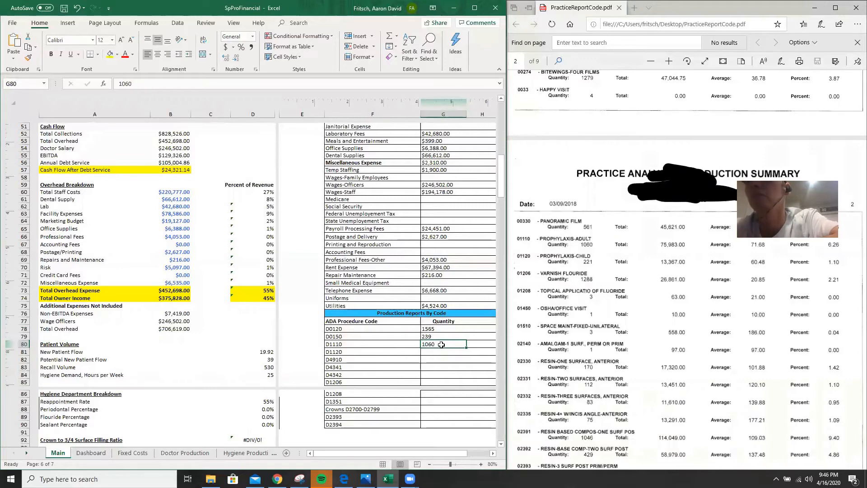
{"action": "scroll", "coordinate": [572, 356], "scroll_direction": "down", "scroll_amount": 3}
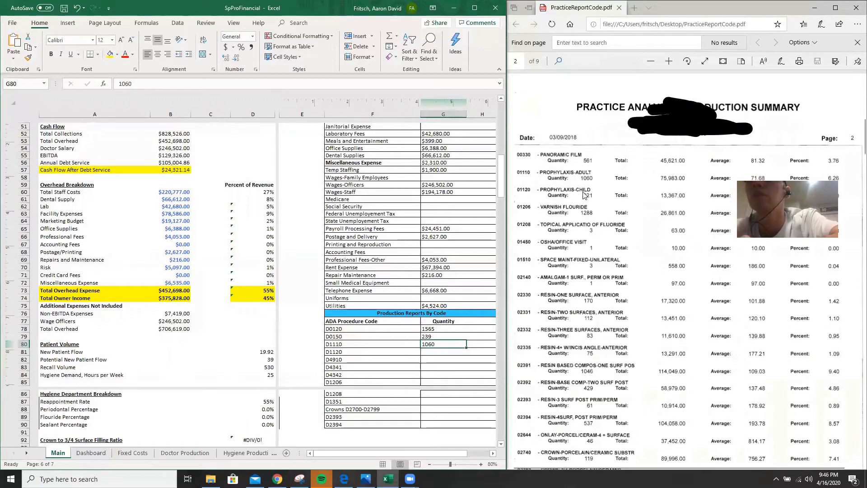
{"action": "left_click", "coordinate": [429, 353]}
{"action": "type", "text": "221"}
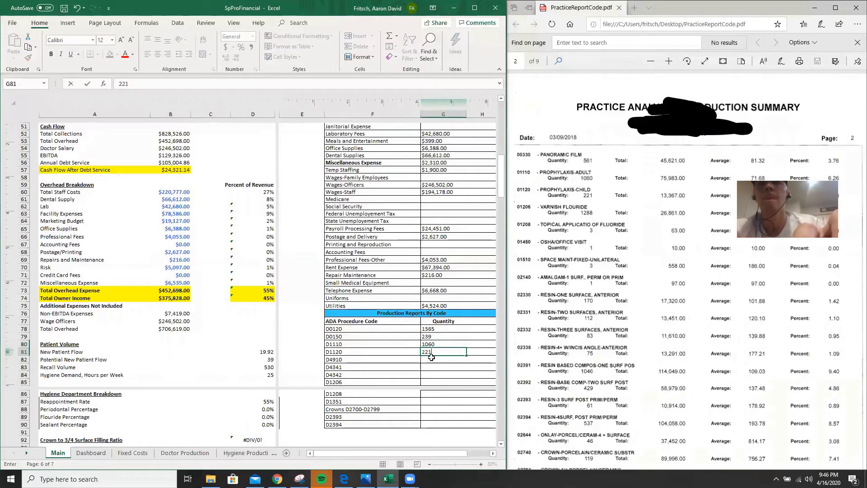
{"action": "key", "text": "Return"}
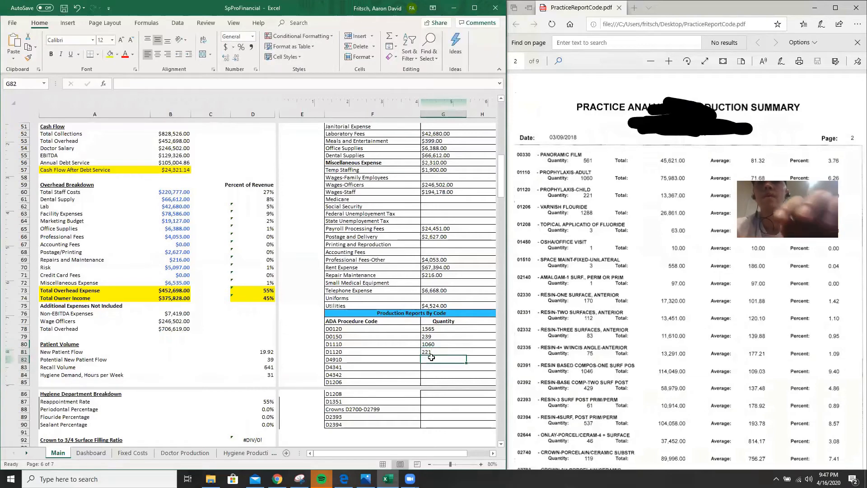
Step: Enter 415 as the D4910 quantity, taken from the report's periodontal maintenance entry on page 3
{"action": "scroll", "coordinate": [615, 355], "scroll_direction": "down", "scroll_amount": 1}
{"action": "scroll", "coordinate": [614, 355], "scroll_direction": "down", "scroll_amount": 15}
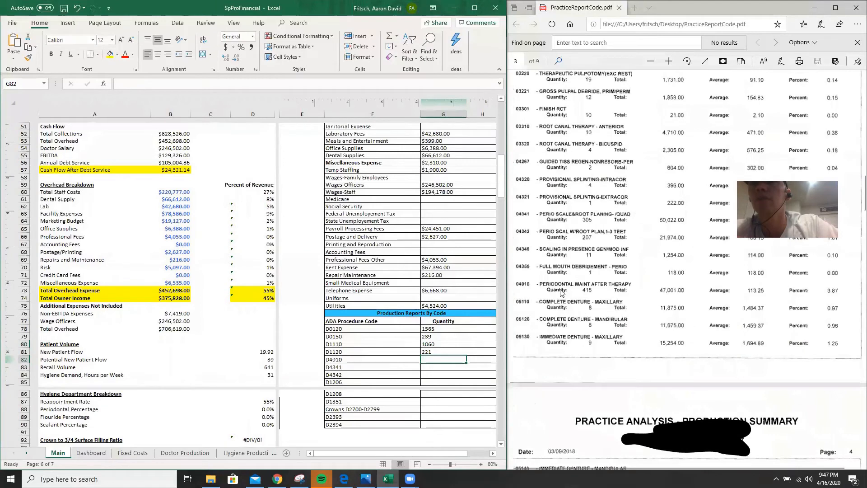
{"action": "scroll", "coordinate": [540, 195], "scroll_direction": "up", "scroll_amount": 1}
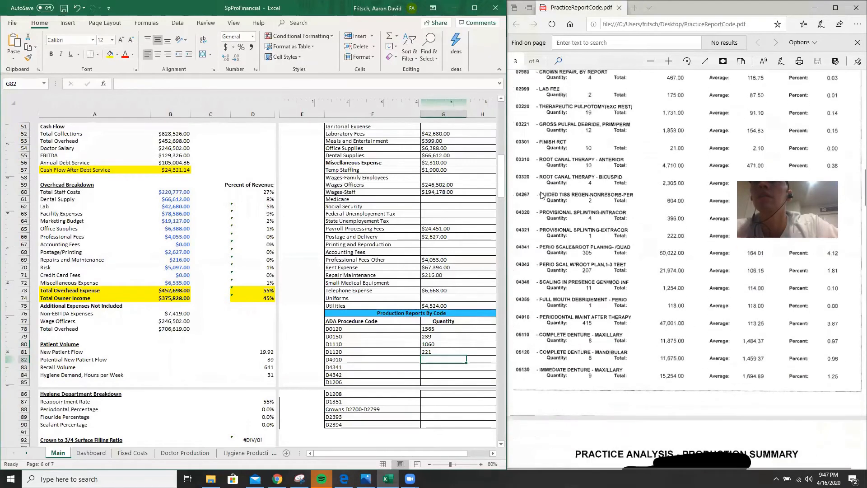
{"action": "scroll", "coordinate": [540, 195], "scroll_direction": "down", "scroll_amount": 1}
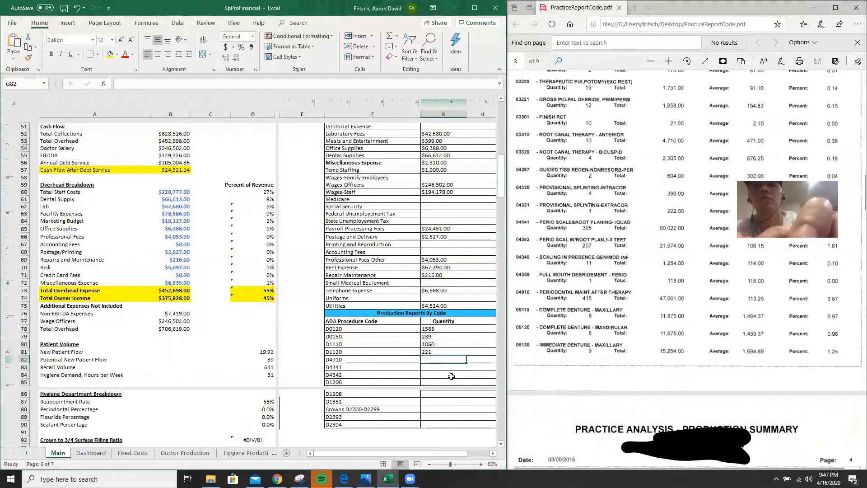
{"action": "type", "text": "415"}
{"action": "key", "text": "Return"}
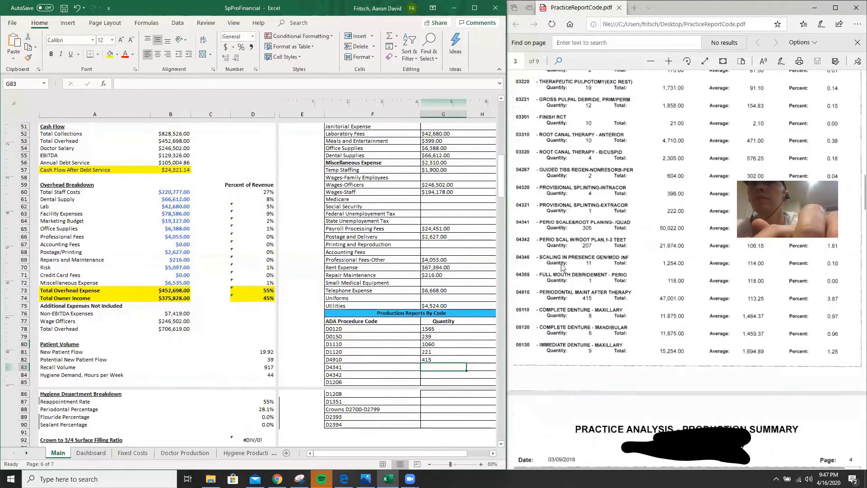
Step: Enter 305 as the D4341 quantity and 207 as the D4342 quantity from the report's perio scaling and root planing entries
{"action": "type", "text": "305"}
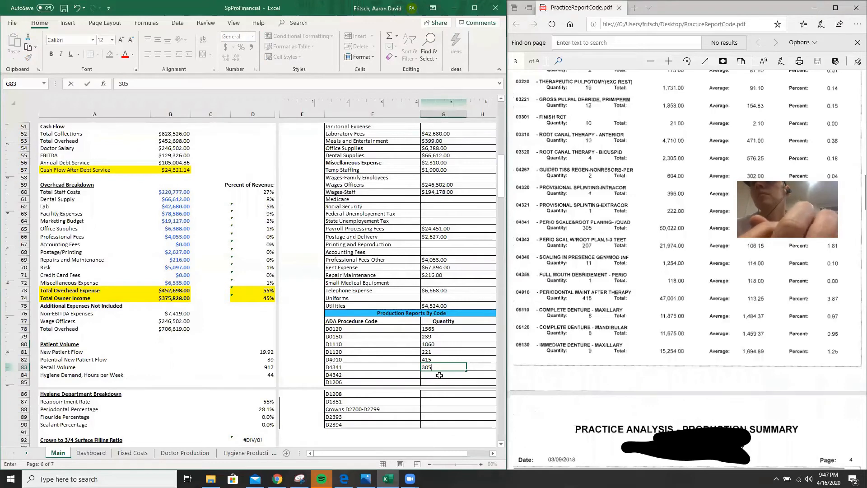
{"action": "key", "text": "Return"}
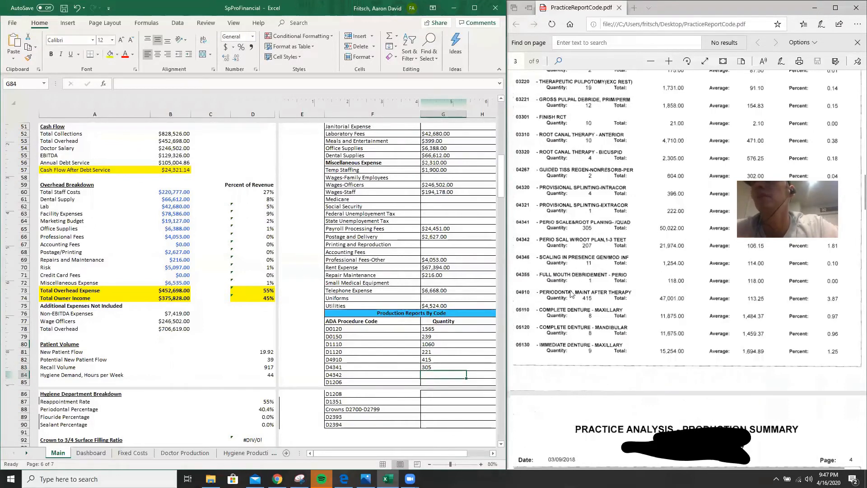
{"action": "type", "text": "207"}
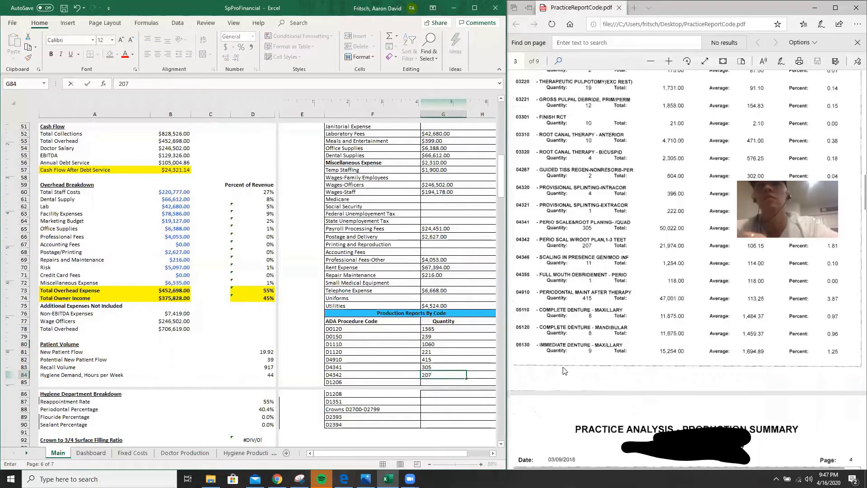
{"action": "key", "text": "Return"}
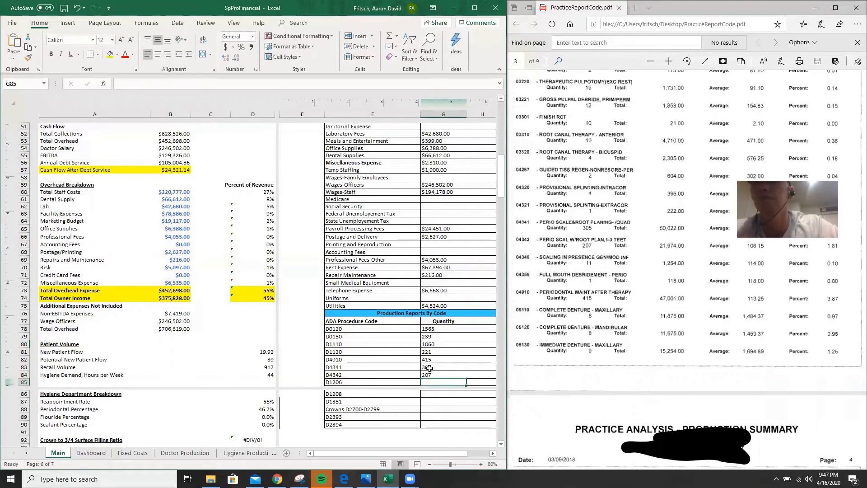
Step: Enter 1288 as the D1206 quantity and 3 as the D1208 quantity from the report's varnish and topical fluoride entries
{"action": "scroll", "coordinate": [633, 256], "scroll_direction": "up", "scroll_amount": 5}
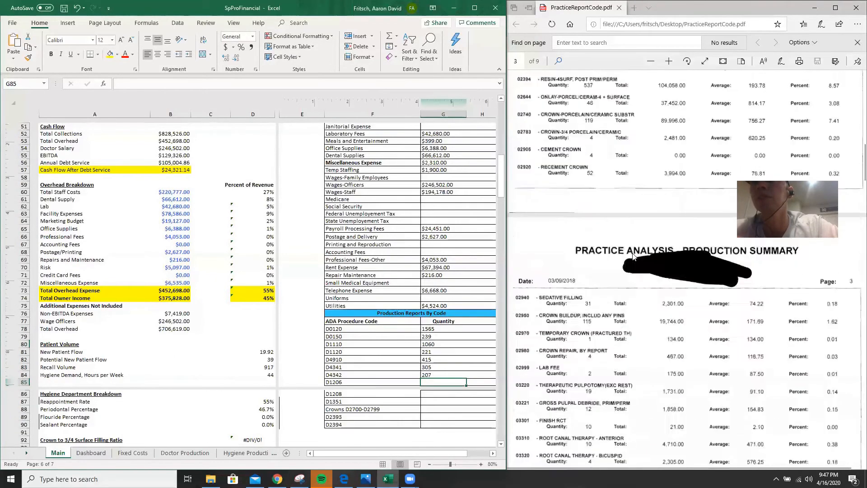
{"action": "scroll", "coordinate": [633, 256], "scroll_direction": "up", "scroll_amount": 10}
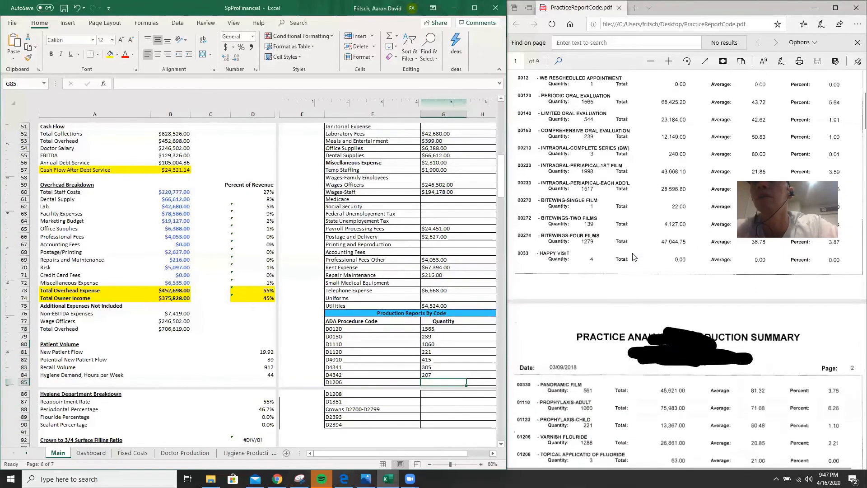
{"action": "scroll", "coordinate": [633, 255], "scroll_direction": "up", "scroll_amount": 1}
{"action": "scroll", "coordinate": [633, 256], "scroll_direction": "down", "scroll_amount": 3}
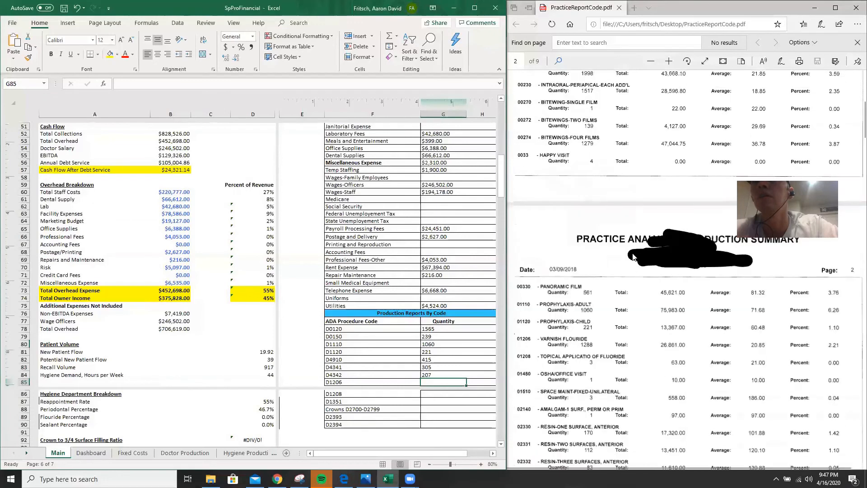
{"action": "scroll", "coordinate": [633, 256], "scroll_direction": "down", "scroll_amount": 2}
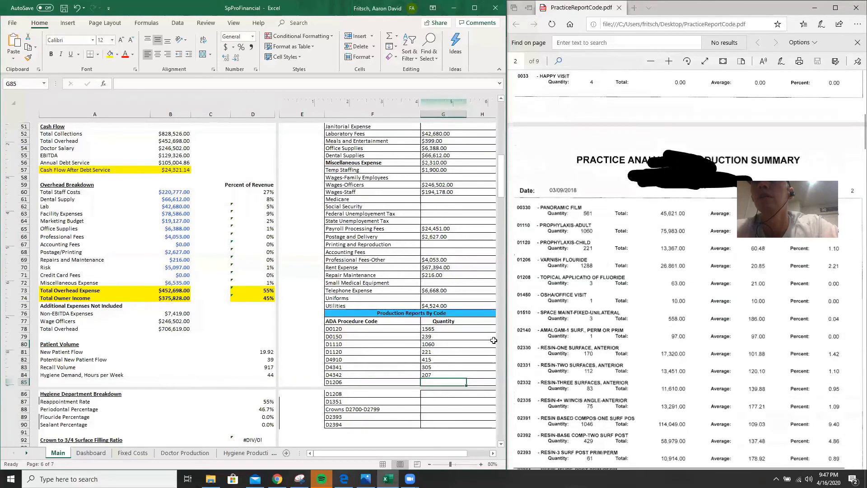
{"action": "type", "text": "128"}
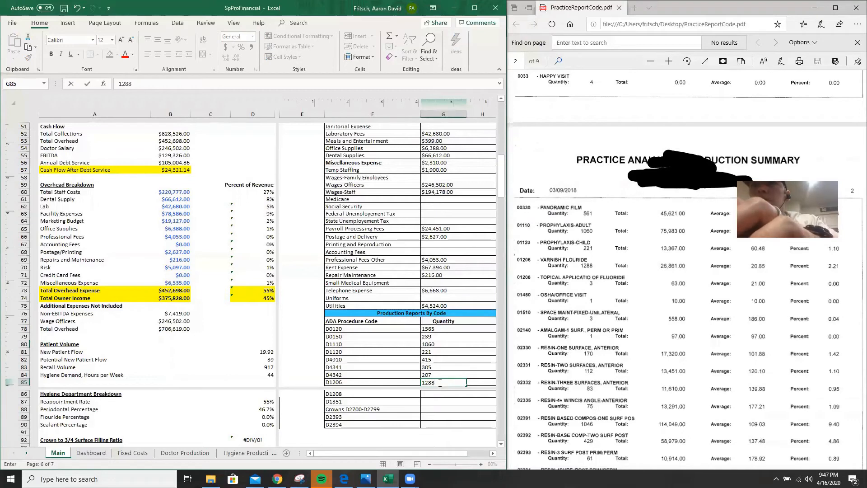
{"action": "type", "text": "8"}
{"action": "key", "text": "Return"}
{"action": "type", "text": "3"}
{"action": "key", "text": "Return"}
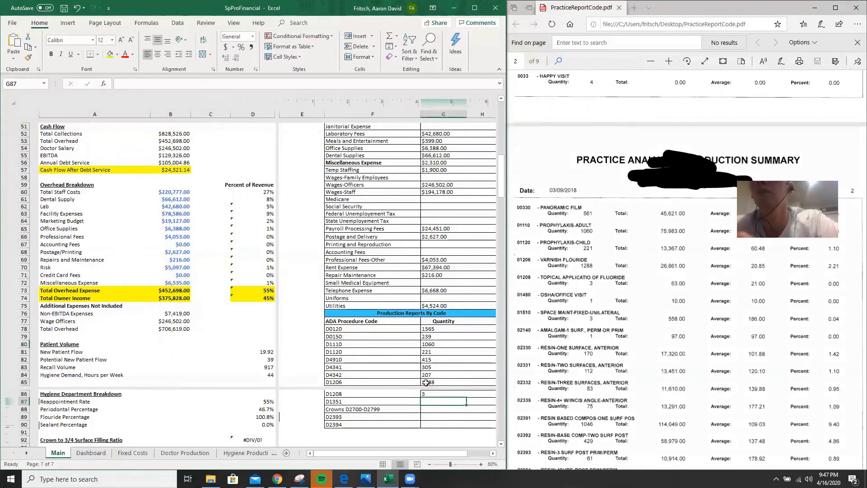
{"action": "left_click", "coordinate": [426, 382]}
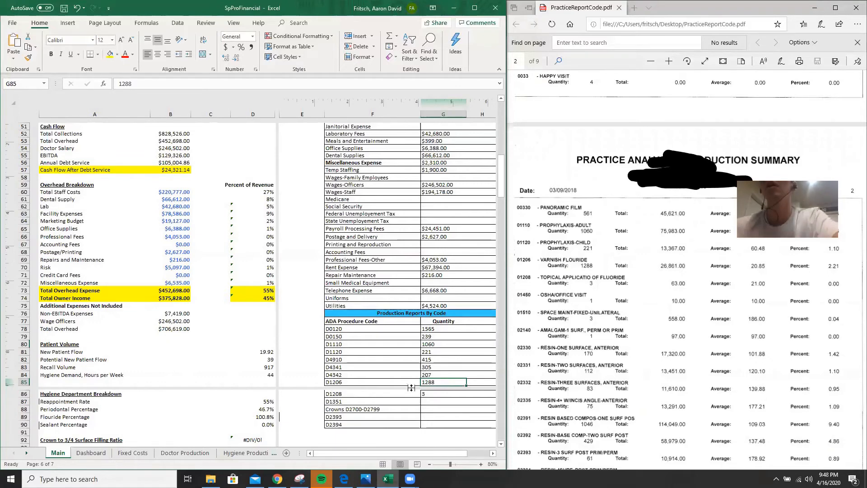
Step: Leave the D1351 quantity blank and enter =119+4 as the Crowns D2700-D2799 quantity, summing the report's 02740 and 02783 entries
{"action": "left_click", "coordinate": [440, 401]}
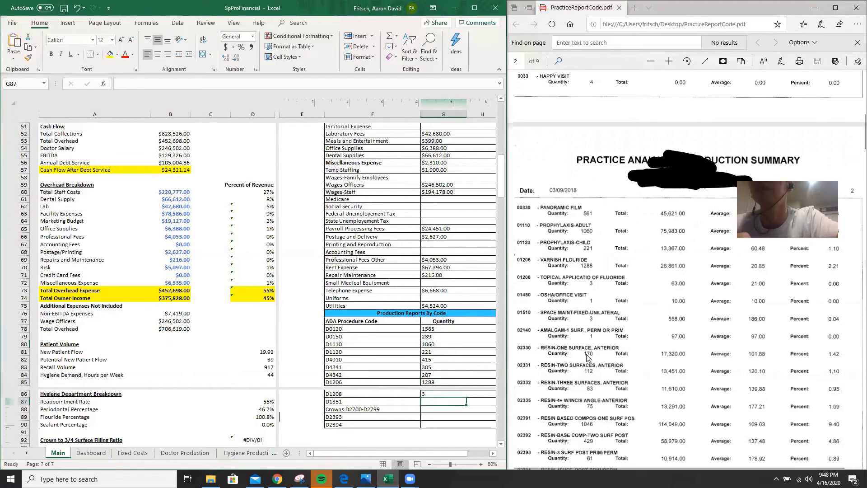
{"action": "scroll", "coordinate": [588, 357], "scroll_direction": "up", "scroll_amount": 3}
{"action": "scroll", "coordinate": [587, 357], "scroll_direction": "down", "scroll_amount": 5}
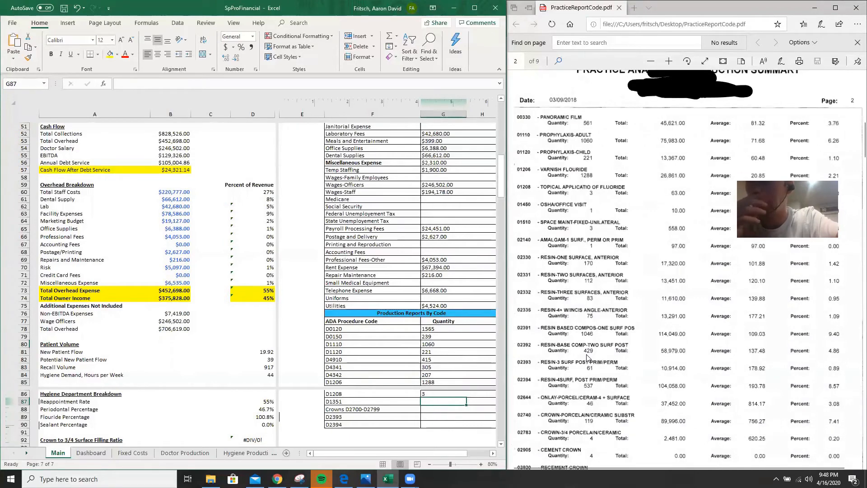
{"action": "left_click", "coordinate": [437, 408]}
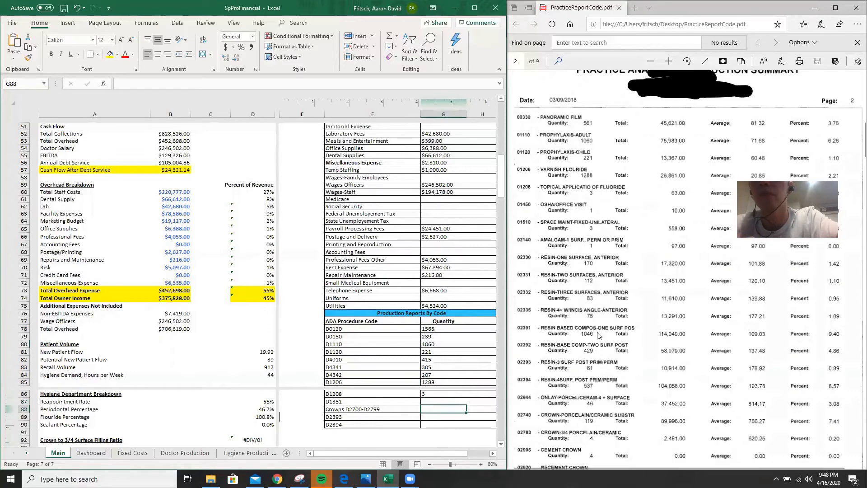
{"action": "scroll", "coordinate": [600, 335], "scroll_direction": "down", "scroll_amount": 3}
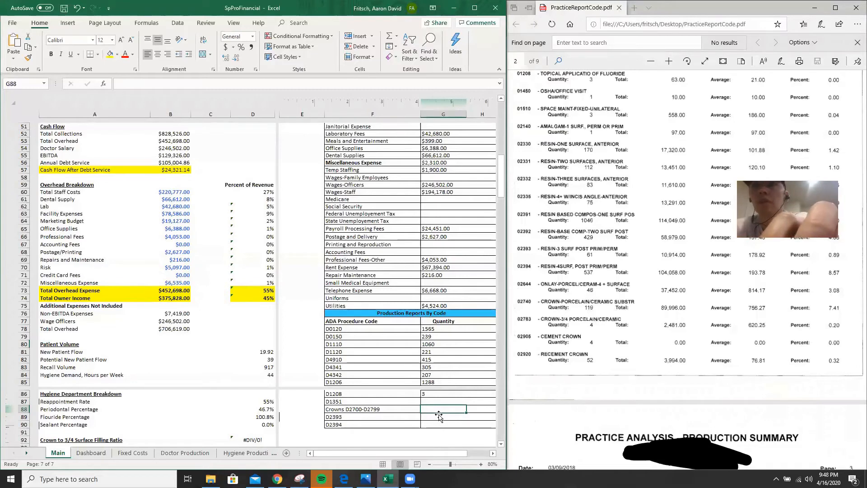
{"action": "type", "text": "="}
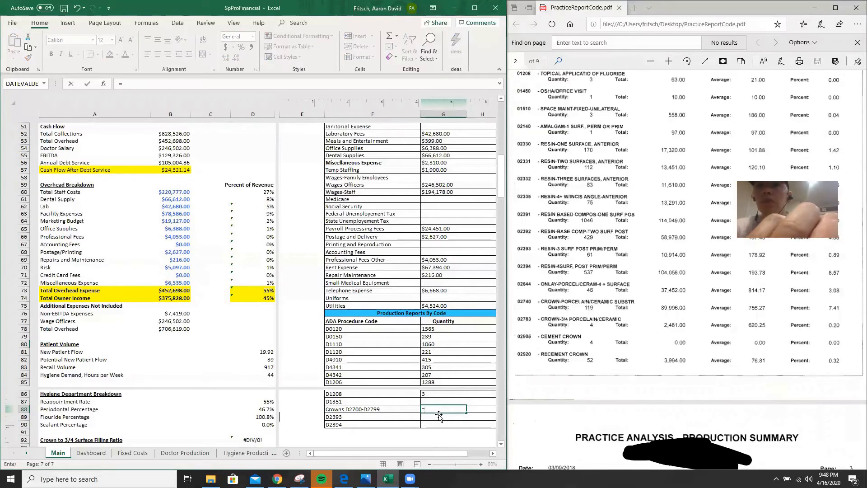
{"action": "type", "text": "119+"}
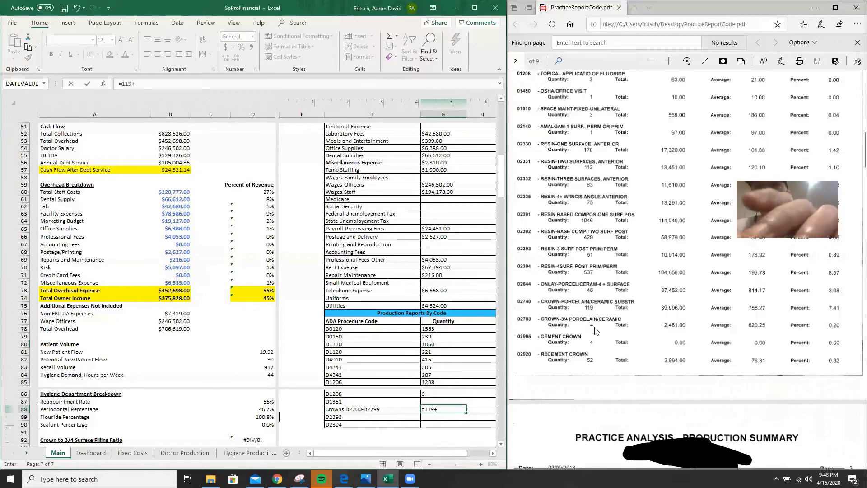
{"action": "type", "text": "4"}
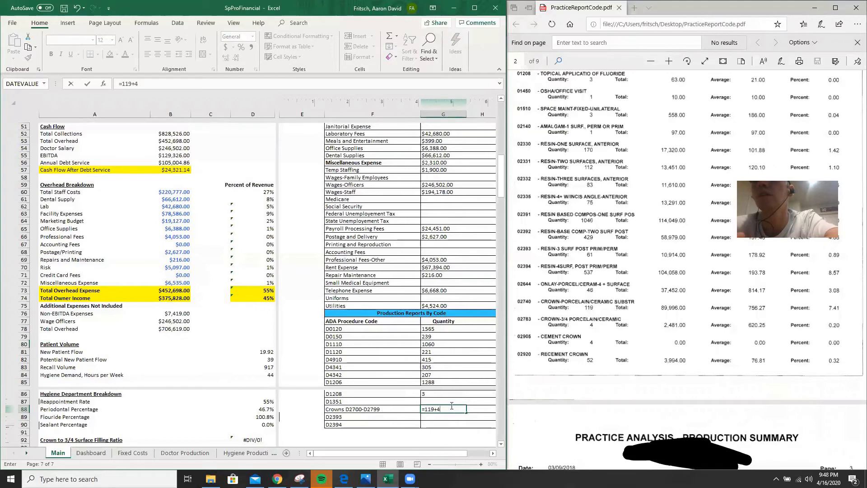
{"action": "key", "text": "Return"}
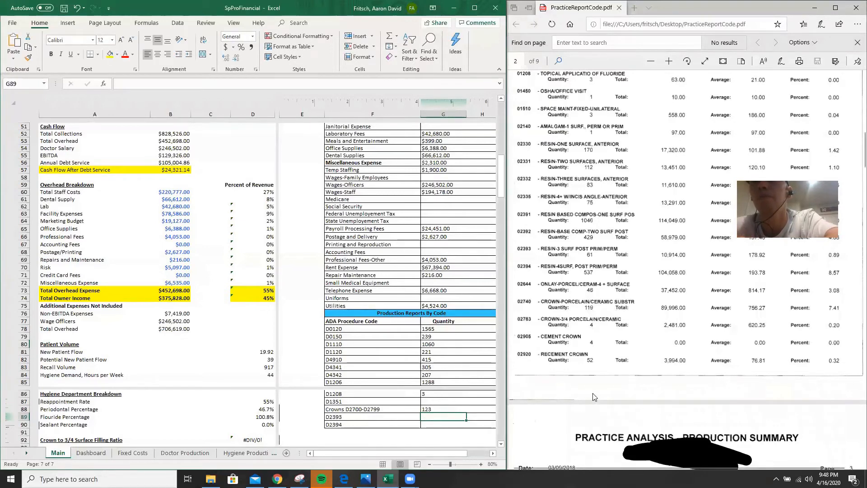
Step: Enter =61 as the D2393 quantity, taken from the report's three-surface posterior resin entry on page 2
{"action": "scroll", "coordinate": [593, 396], "scroll_direction": "down", "scroll_amount": 5}
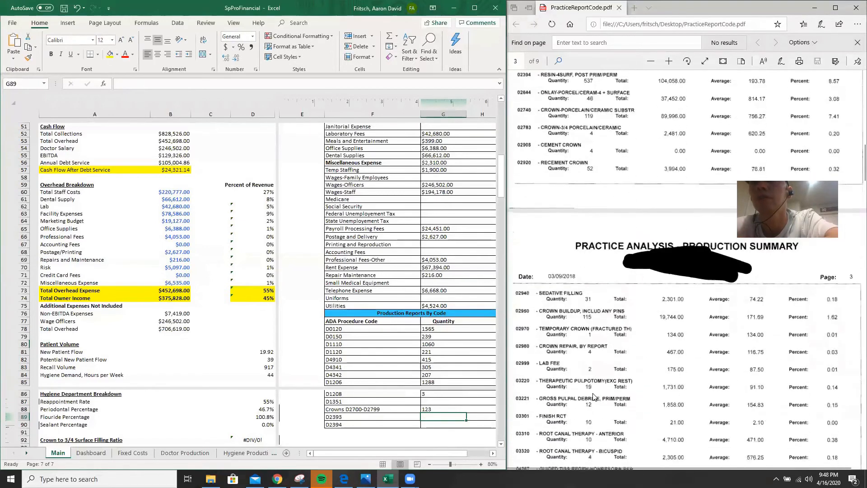
{"action": "scroll", "coordinate": [593, 396], "scroll_direction": "up", "scroll_amount": 3}
{"action": "scroll", "coordinate": [593, 396], "scroll_direction": "down", "scroll_amount": 2}
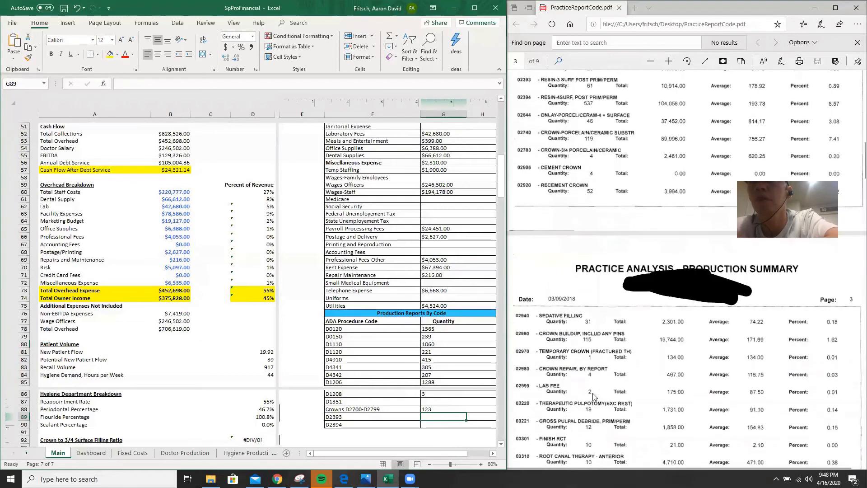
{"action": "scroll", "coordinate": [593, 395], "scroll_direction": "down", "scroll_amount": 1}
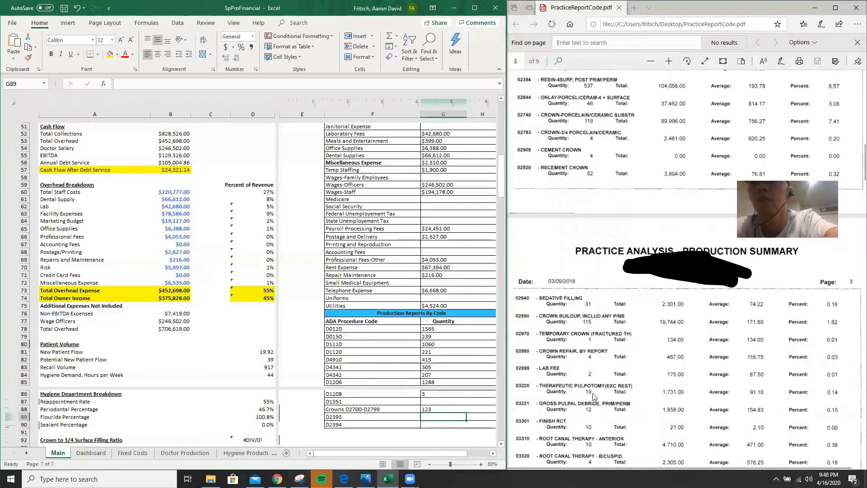
{"action": "scroll", "coordinate": [593, 396], "scroll_direction": "up", "scroll_amount": 5}
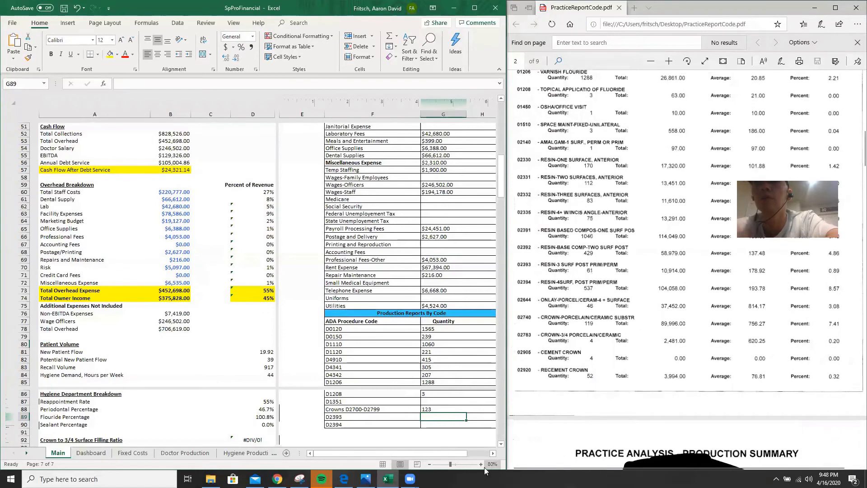
{"action": "type", "text": "=61"}
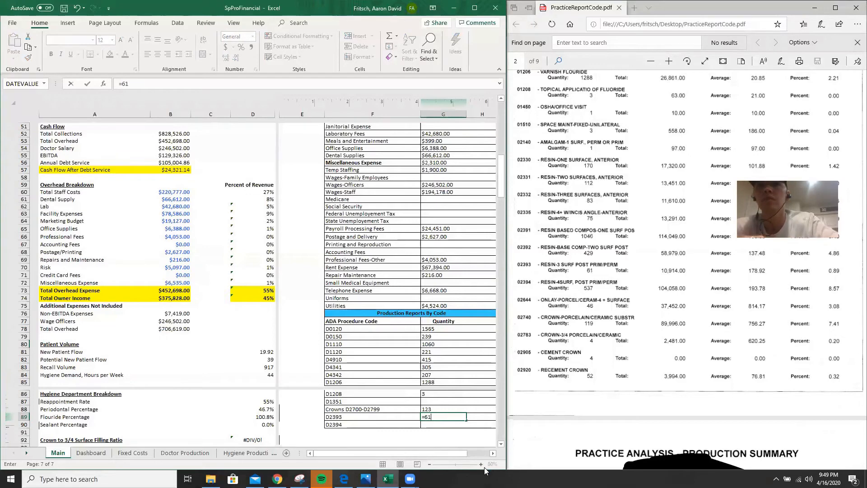
{"action": "key", "text": "Return"}
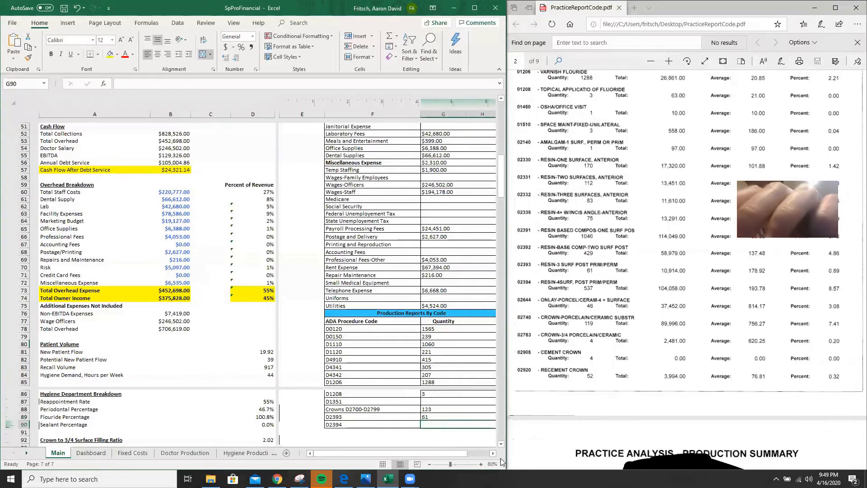
Step: Enter =537 as the D2394 quantity, taken from the report's four-surface posterior resin entry
{"action": "type", "text": "=537"}
{"action": "key", "text": "Return"}
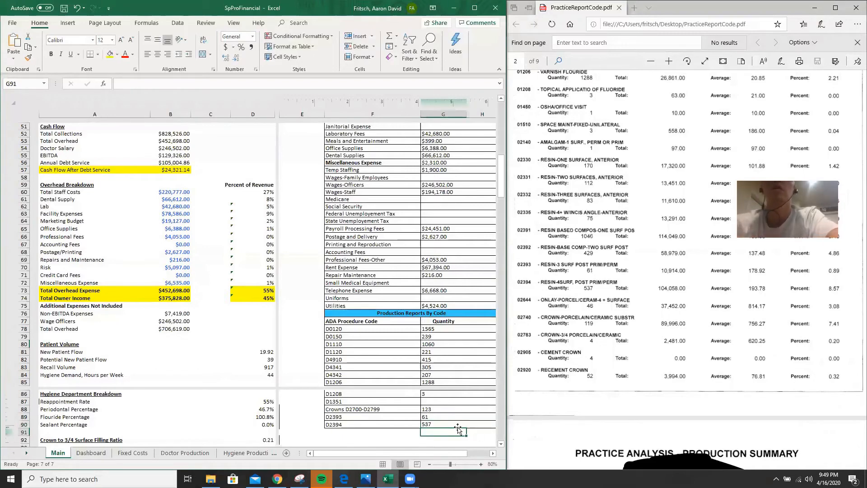
{"action": "scroll", "coordinate": [414, 408], "scroll_direction": "down", "scroll_amount": 2}
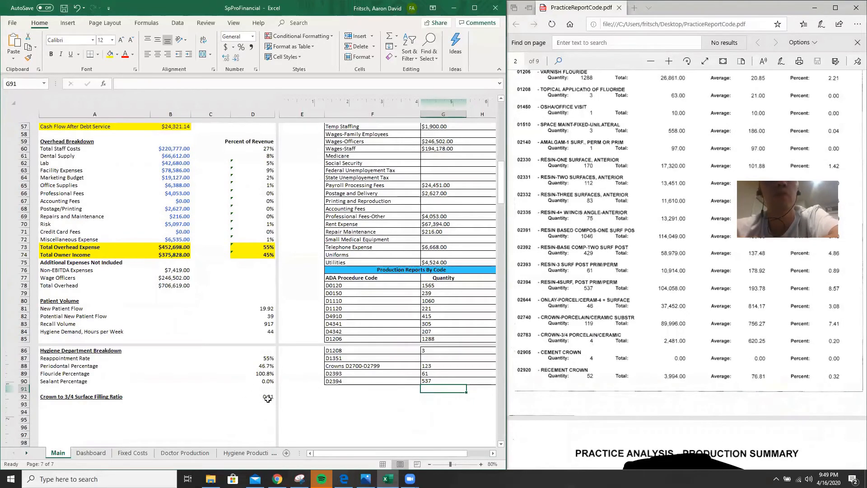
Step: Examine the Crown to 3/4 Surface Filling Ratio formula and trace it to the crown and D2393 quantities
{"action": "left_click", "coordinate": [267, 398]}
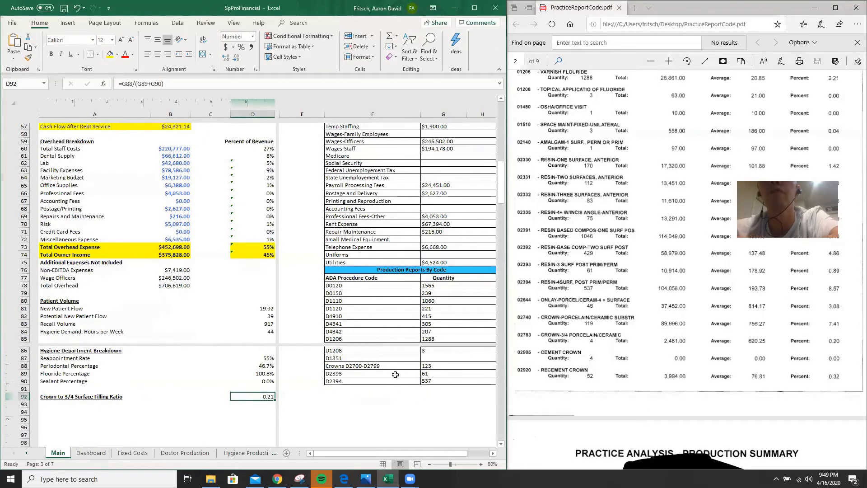
{"action": "left_click", "coordinate": [424, 366]}
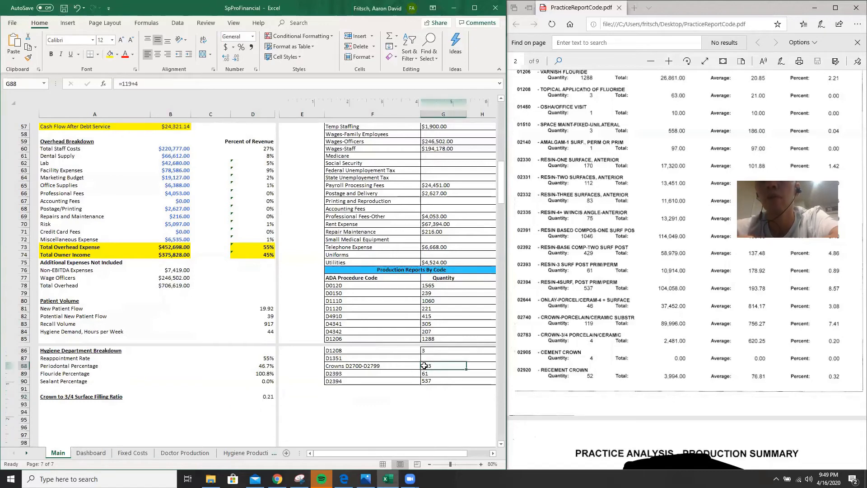
{"action": "left_click", "coordinate": [267, 395]}
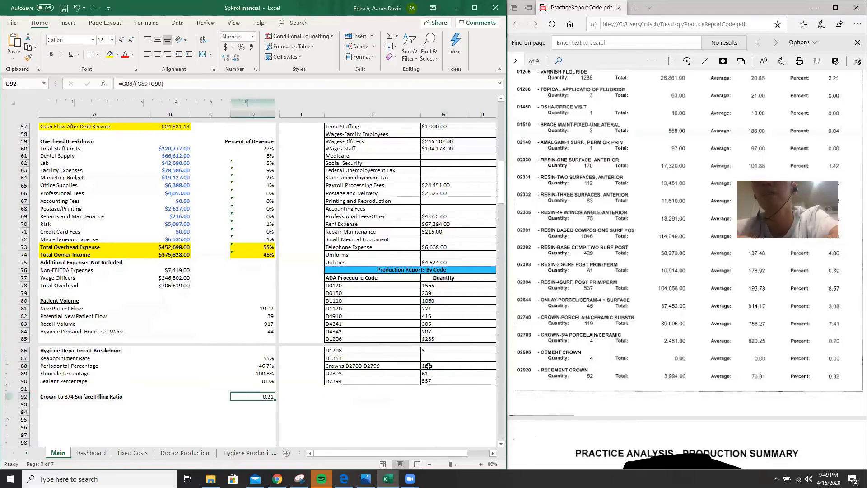
{"action": "left_click", "coordinate": [427, 374]}
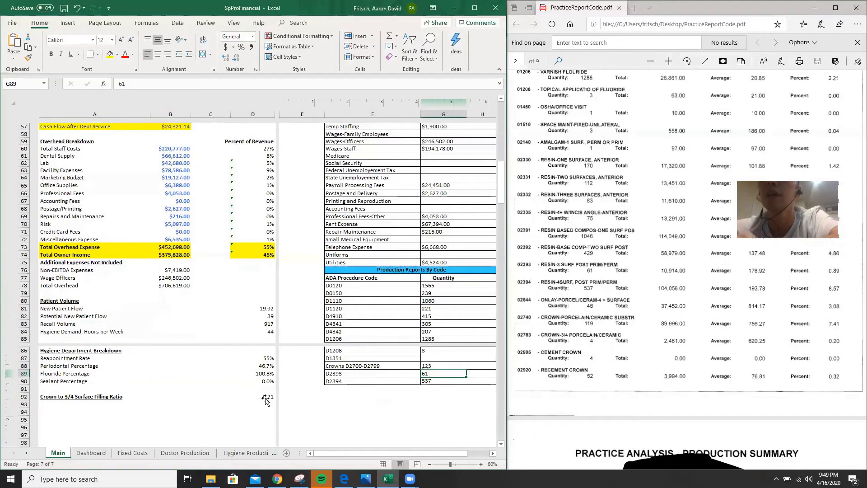
{"action": "left_click", "coordinate": [266, 397]}
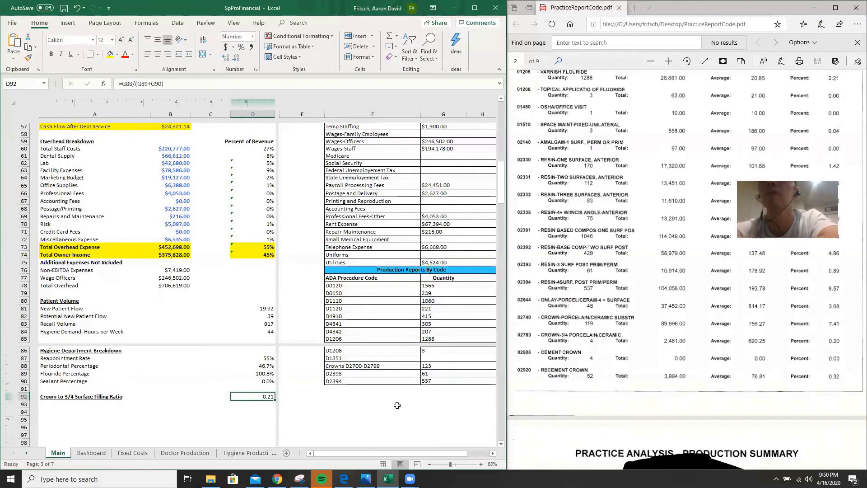
Step: Examine the New Patient Flow and Potential New Patient Flow formulas, checking the D0150 quantity that feeds them
{"action": "scroll", "coordinate": [399, 423], "scroll_direction": "down", "scroll_amount": 6}
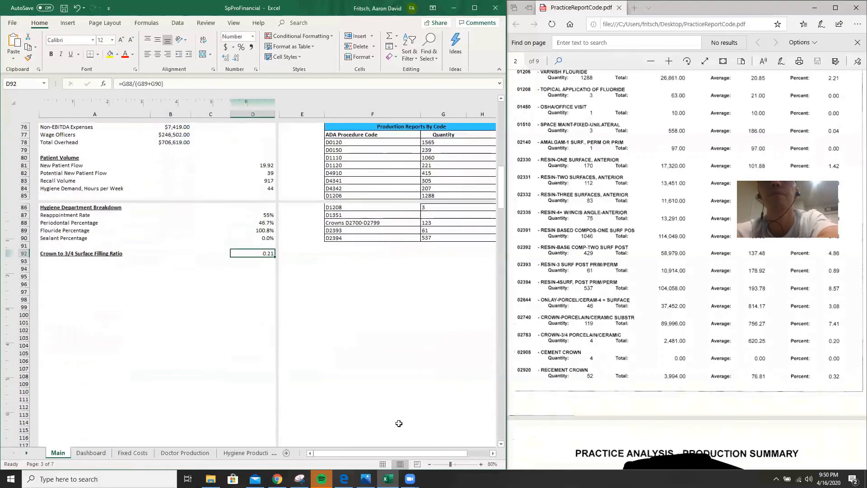
{"action": "scroll", "coordinate": [399, 423], "scroll_direction": "up", "scroll_amount": 3}
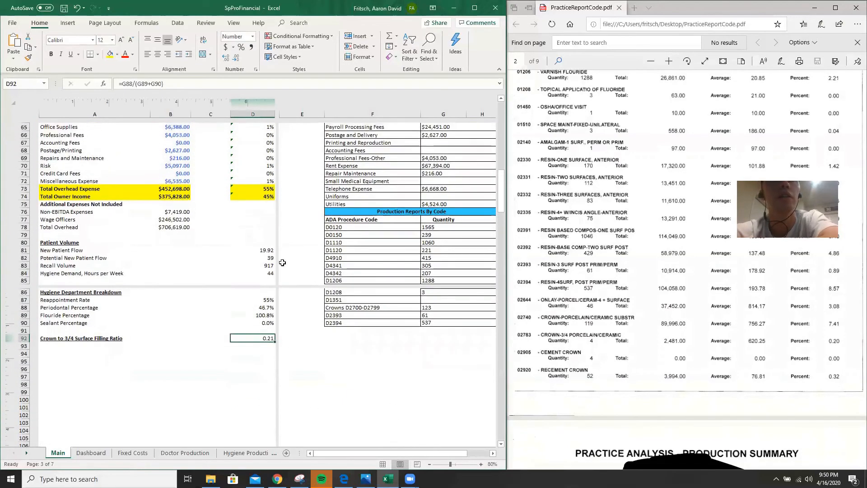
{"action": "left_click", "coordinate": [269, 249]}
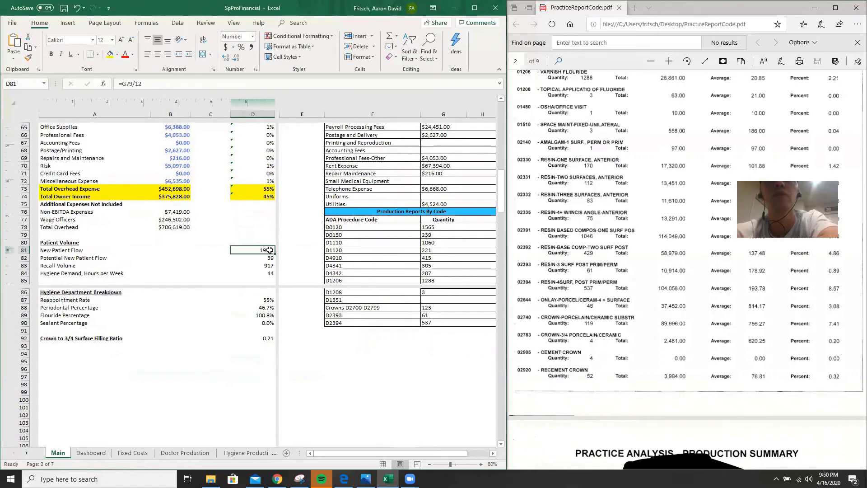
{"action": "left_click", "coordinate": [431, 233]}
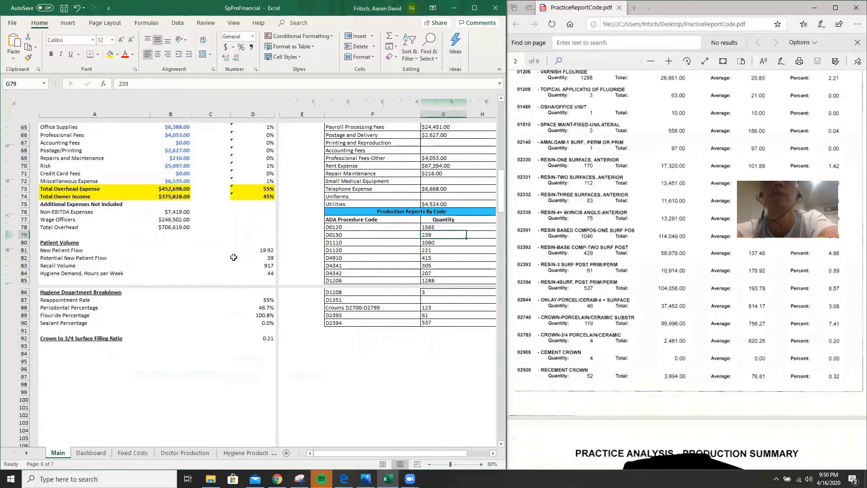
{"action": "left_click", "coordinate": [270, 258]}
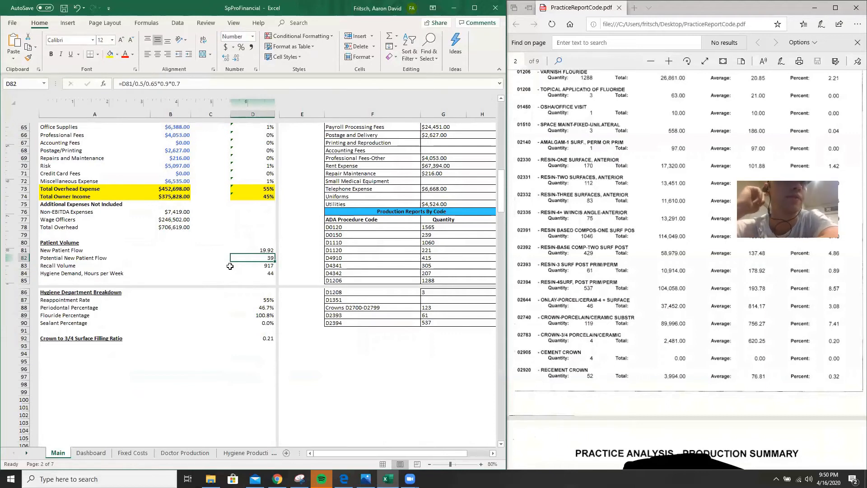
Step: Look through the Patient Volume formulas, comparing Recall Volume and Hygiene Demand, Hours per Week with the D0120 quantity
{"action": "left_click", "coordinate": [270, 266]}
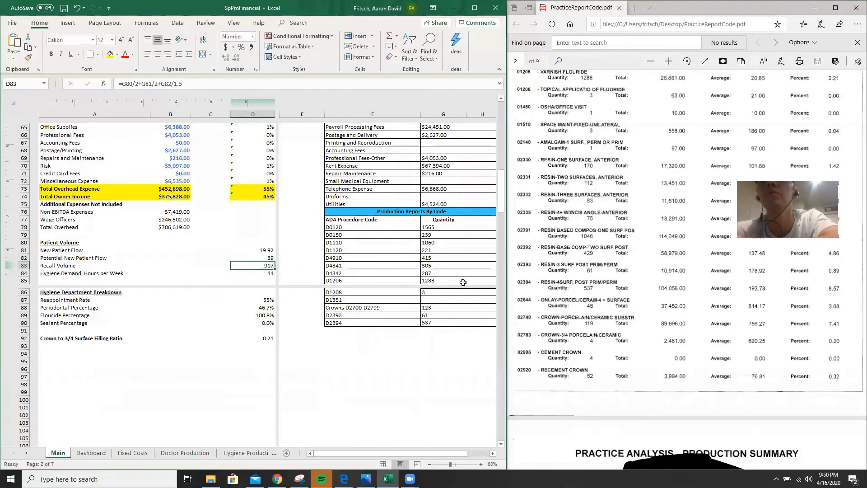
{"action": "left_click", "coordinate": [432, 227]}
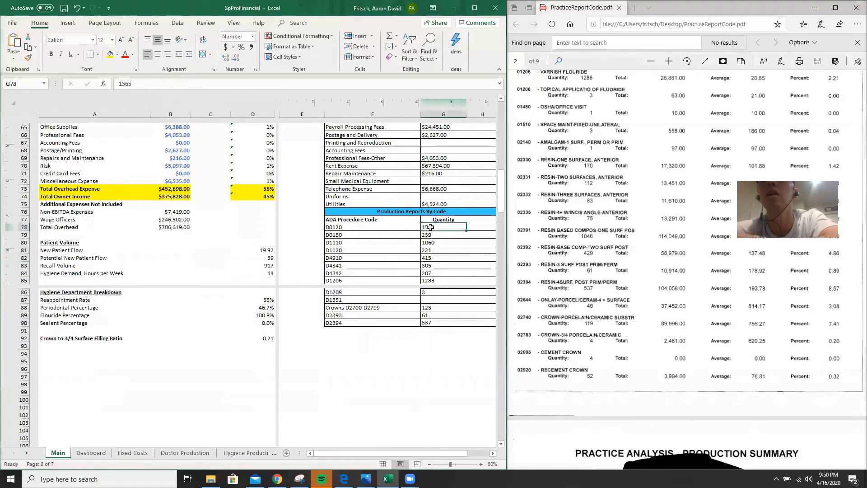
{"action": "left_click", "coordinate": [268, 271]}
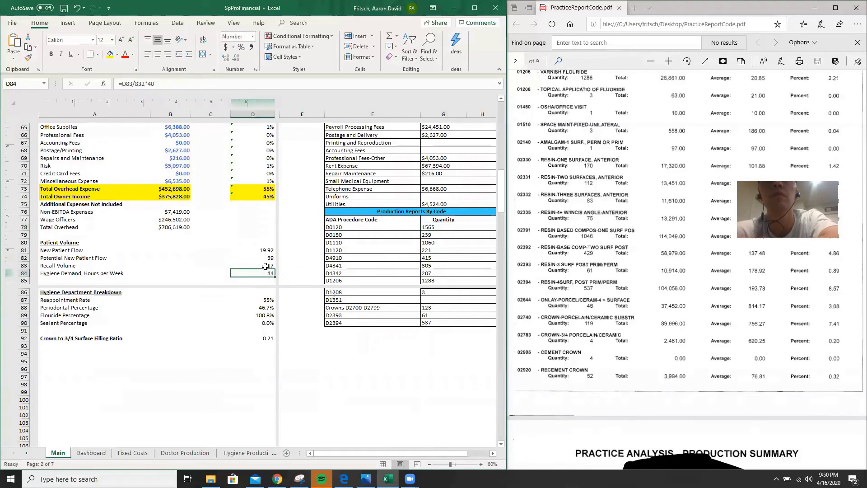
{"action": "key", "text": "Up"}
{"action": "key", "text": "Up"}
{"action": "key", "text": "Up"}
{"action": "key", "text": "Down"}
{"action": "key", "text": "Down"}
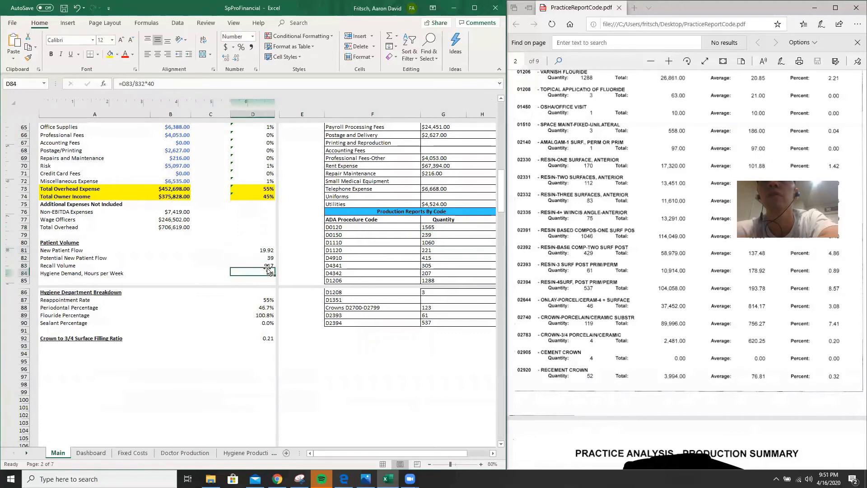
{"action": "key", "text": "Up"}
{"action": "key", "text": "Up"}
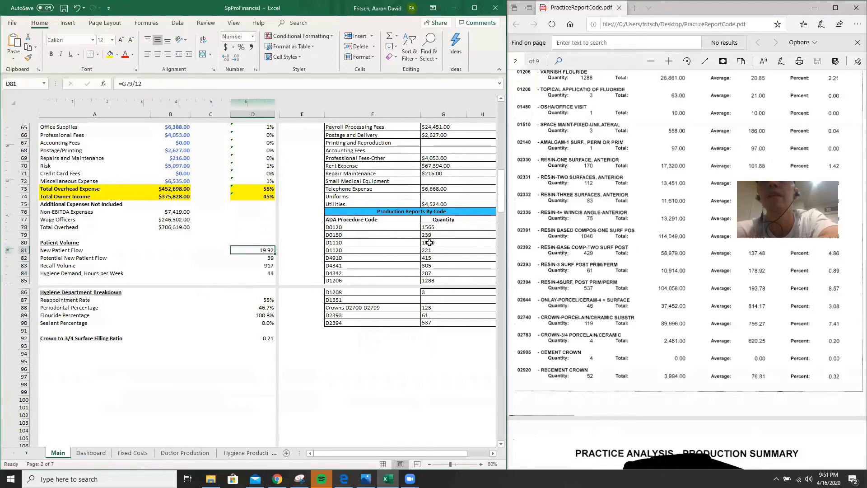
Step: Trace the Recall Volume formula to the D1110 and D4910 quantities in the production report table
{"action": "left_click", "coordinate": [429, 242]}
{"action": "left_click", "coordinate": [432, 257]}
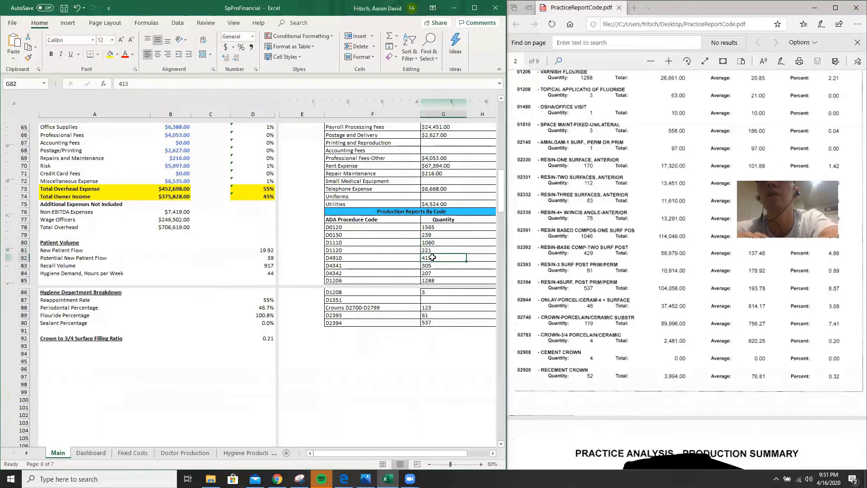
{"action": "left_click", "coordinate": [273, 267]}
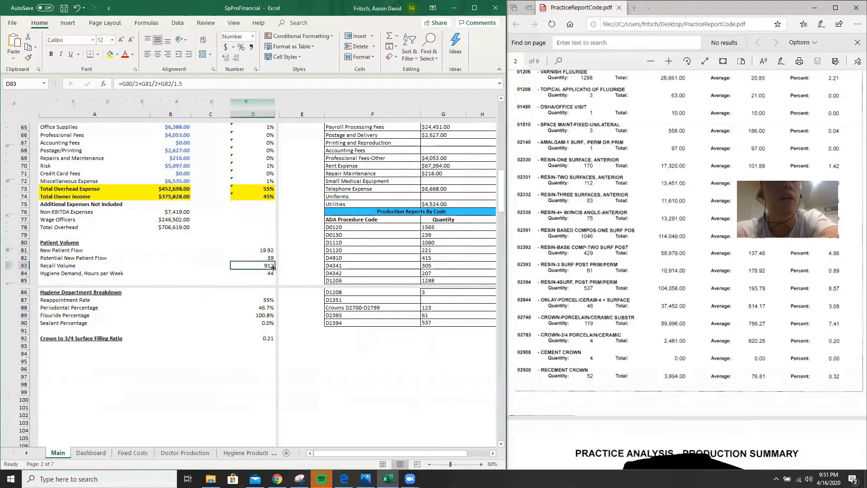
{"action": "left_click", "coordinate": [22, 243]}
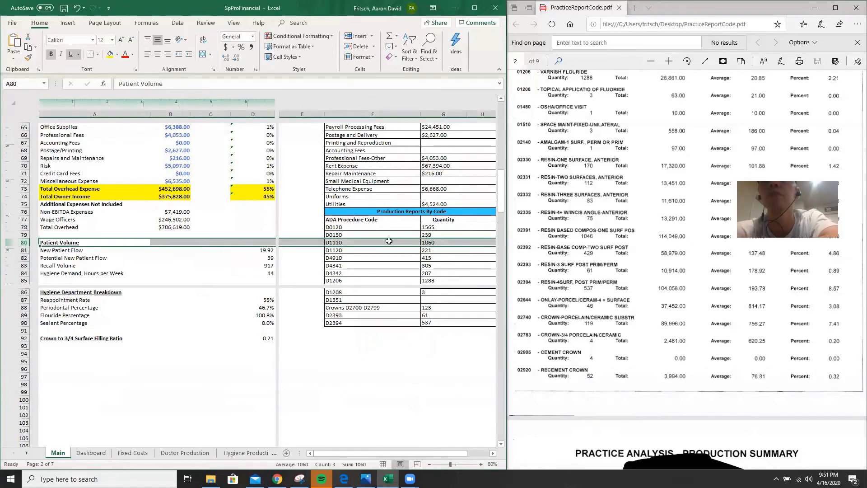
{"action": "left_click", "coordinate": [263, 266]}
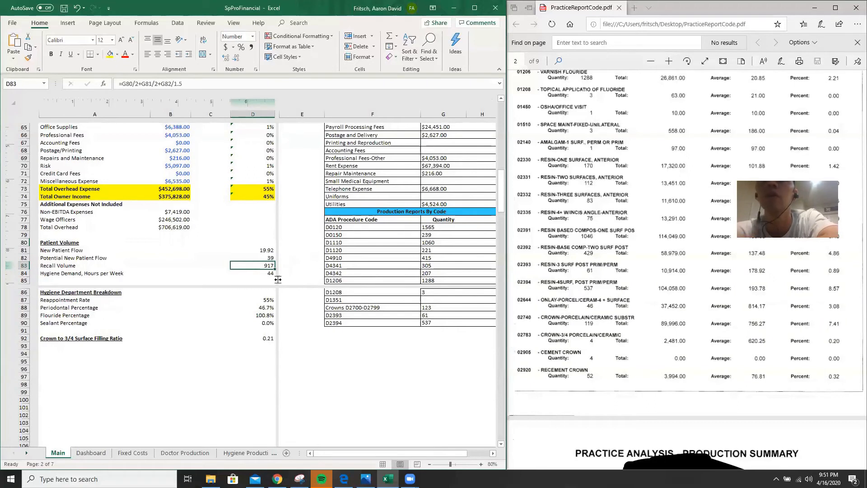
Step: Examine the Hygiene Demand, Hours per Week formula in the Patient Volume section
{"action": "left_click", "coordinate": [264, 274]}
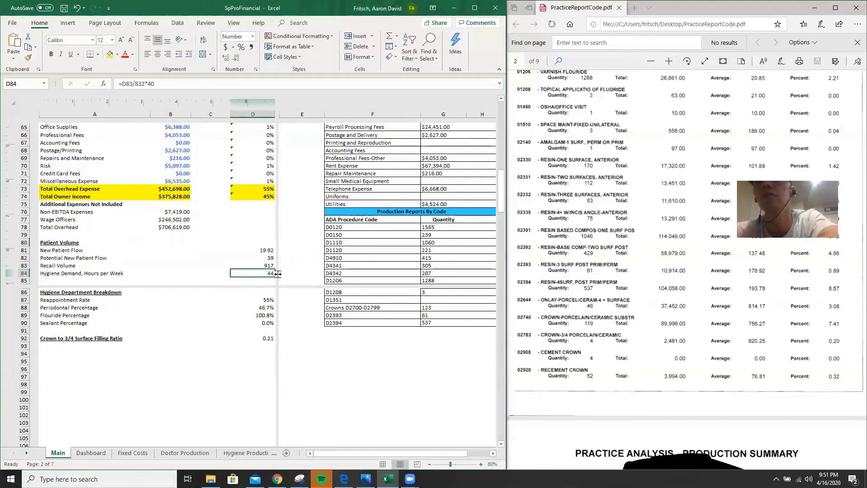
{"action": "left_click", "coordinate": [281, 273]}
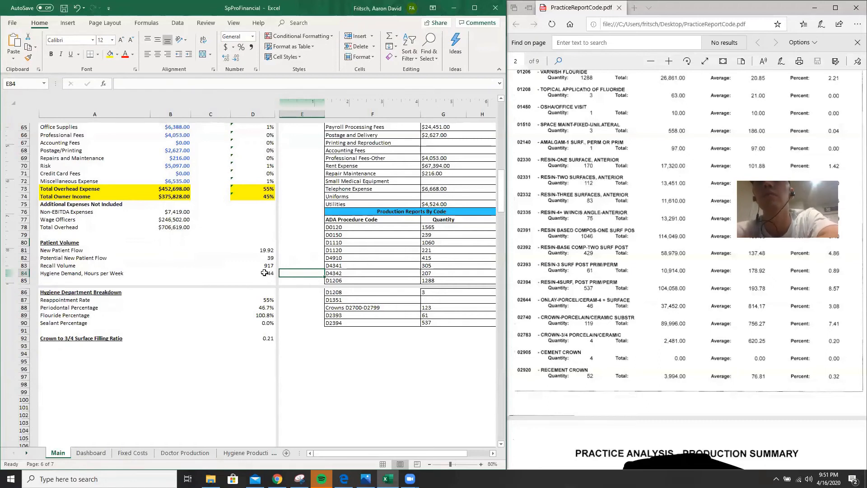
{"action": "left_click", "coordinate": [264, 273]}
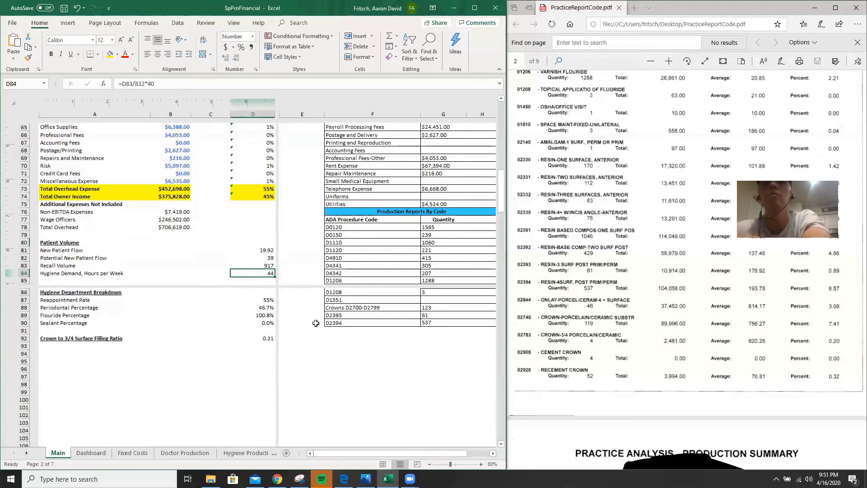
Step: Skim the whole financial analysis on the Main sheet, from the hygiene figures back to the general practice information
{"action": "scroll", "coordinate": [315, 322], "scroll_direction": "up", "scroll_amount": 2}
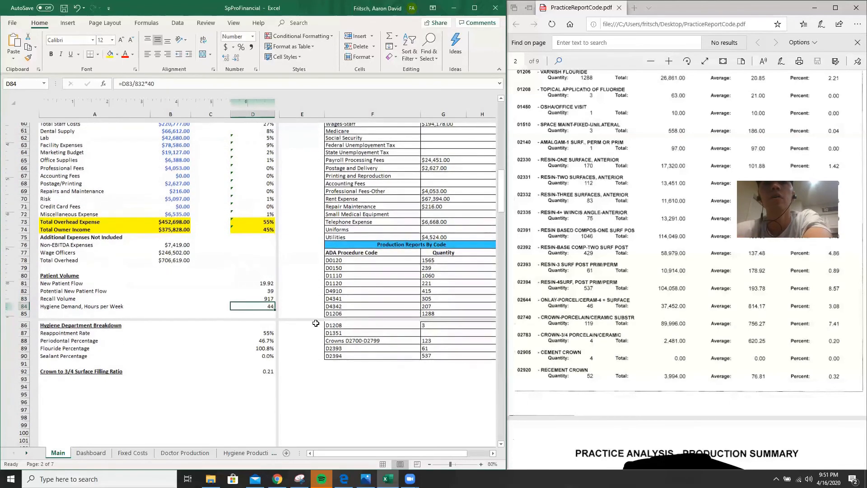
{"action": "scroll", "coordinate": [315, 323], "scroll_direction": "up", "scroll_amount": 14}
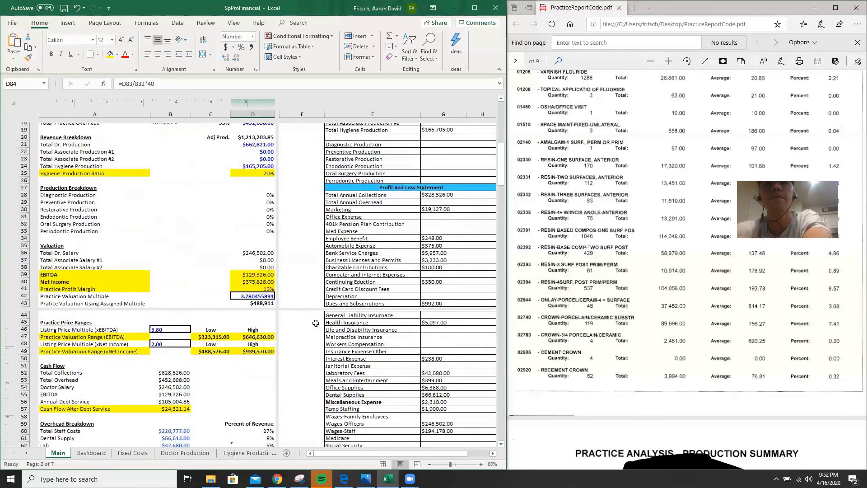
{"action": "scroll", "coordinate": [316, 323], "scroll_direction": "up", "scroll_amount": 6}
{"action": "scroll", "coordinate": [316, 323], "scroll_direction": "down", "scroll_amount": 15}
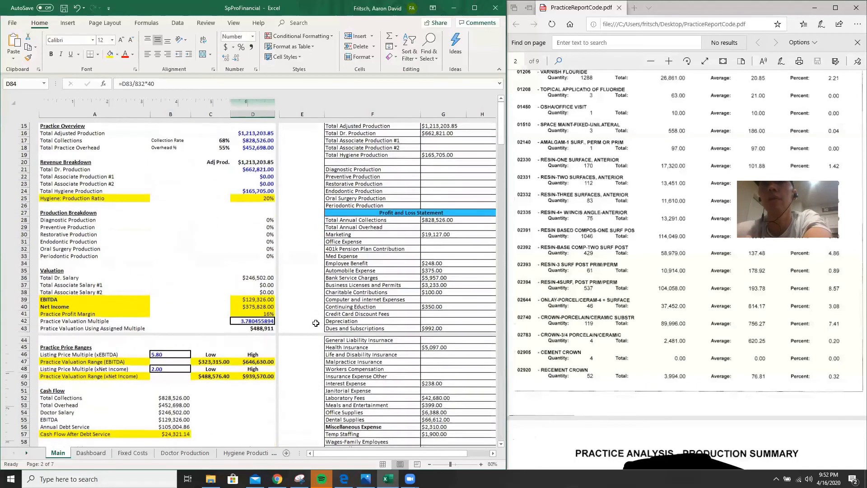
{"action": "scroll", "coordinate": [316, 323], "scroll_direction": "down", "scroll_amount": 6}
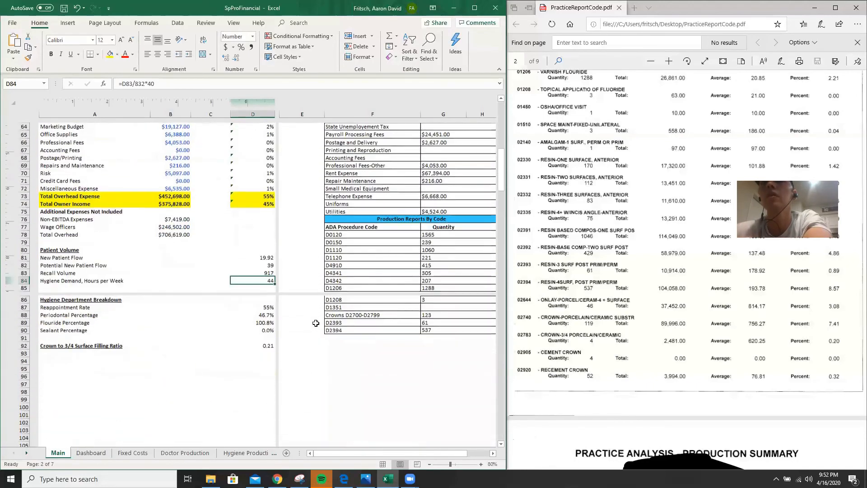
{"action": "scroll", "coordinate": [315, 323], "scroll_direction": "up", "scroll_amount": 19}
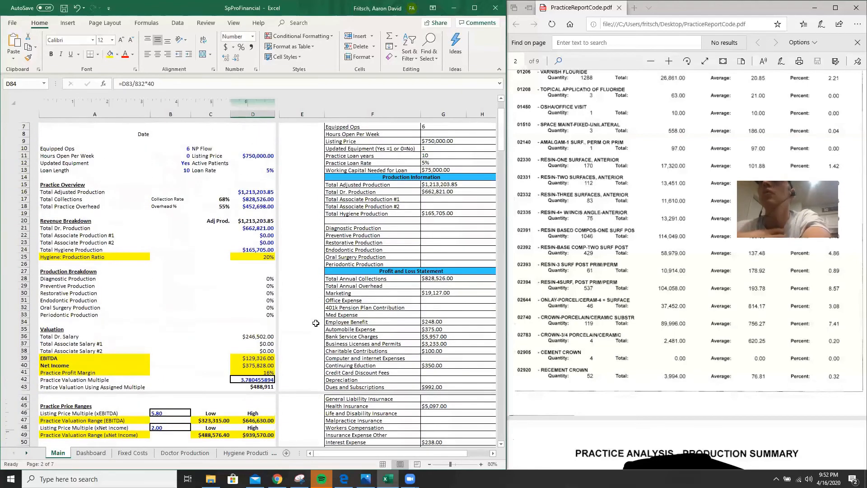
{"action": "scroll", "coordinate": [316, 323], "scroll_direction": "up", "scroll_amount": 2}
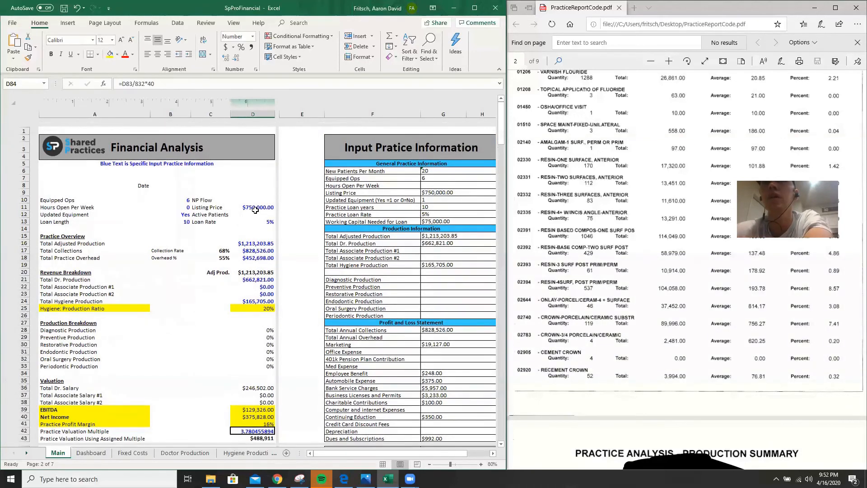
Step: Review the New Patients Per Month input, the Total Practice Overhead and the Hygiene: Production Ratio
{"action": "left_click", "coordinate": [432, 171]}
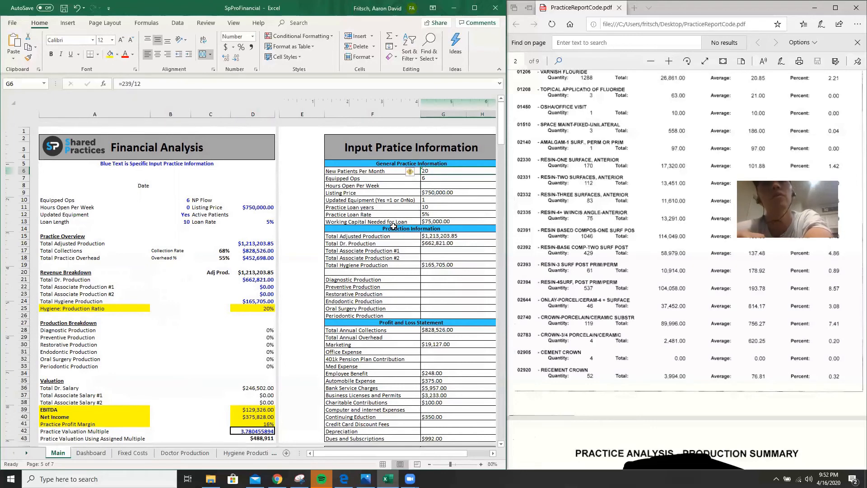
{"action": "scroll", "coordinate": [392, 226], "scroll_direction": "down", "scroll_amount": 3}
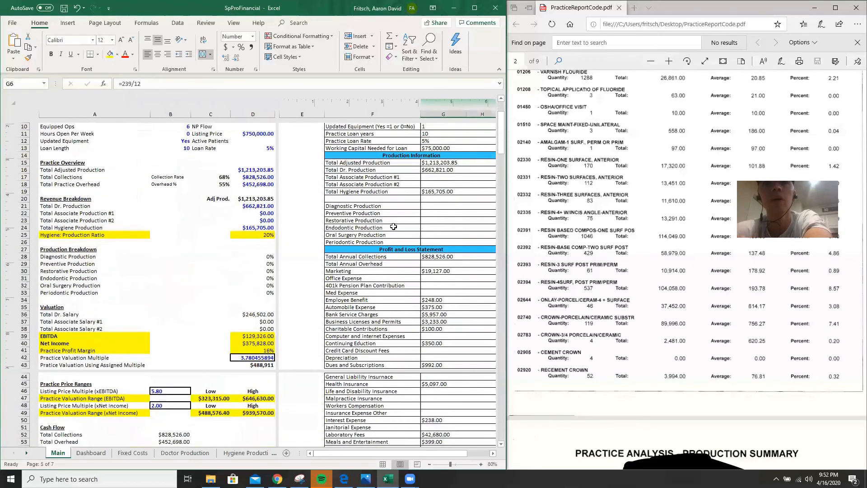
{"action": "left_click", "coordinate": [225, 185]}
{"action": "left_click", "coordinate": [246, 184]}
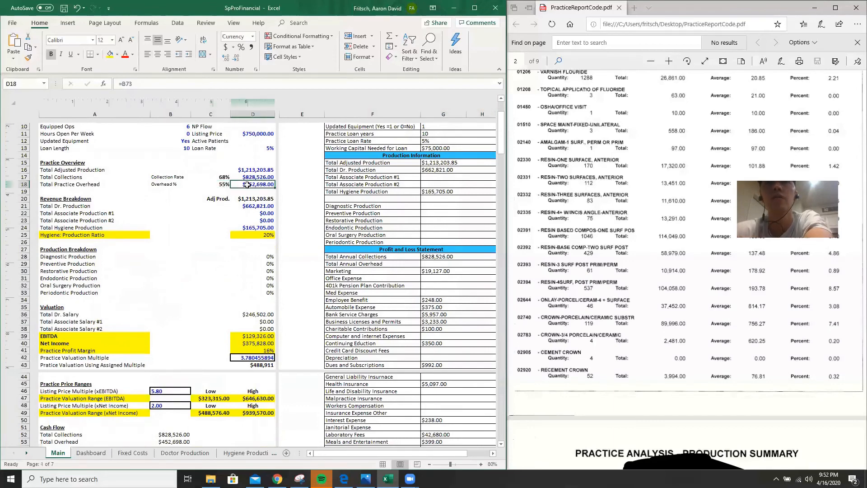
{"action": "left_click", "coordinate": [260, 235]}
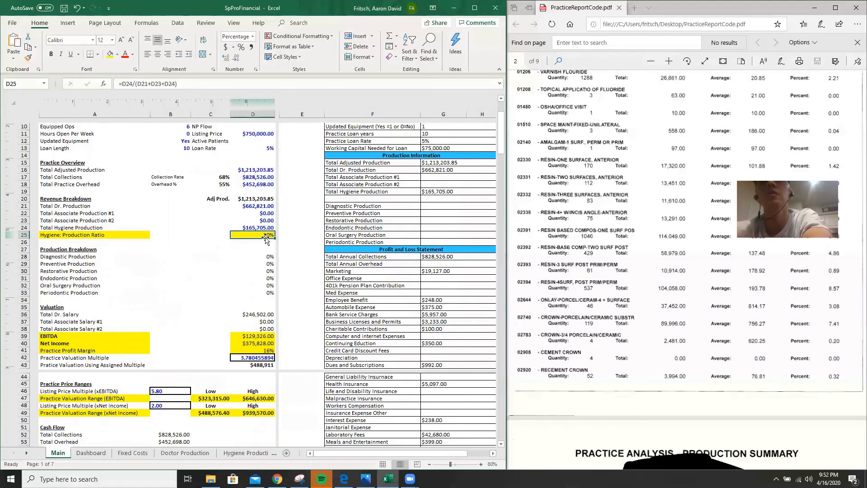
Step: Review the EBITDA in the Valuation section and the Annual Debt Service in the Cash Flow section
{"action": "scroll", "coordinate": [237, 295], "scroll_direction": "down", "scroll_amount": 2}
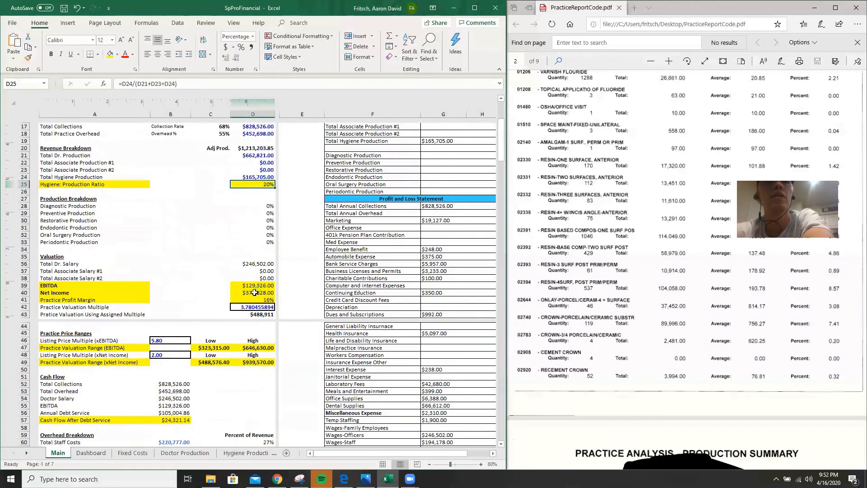
{"action": "left_click", "coordinate": [254, 286]}
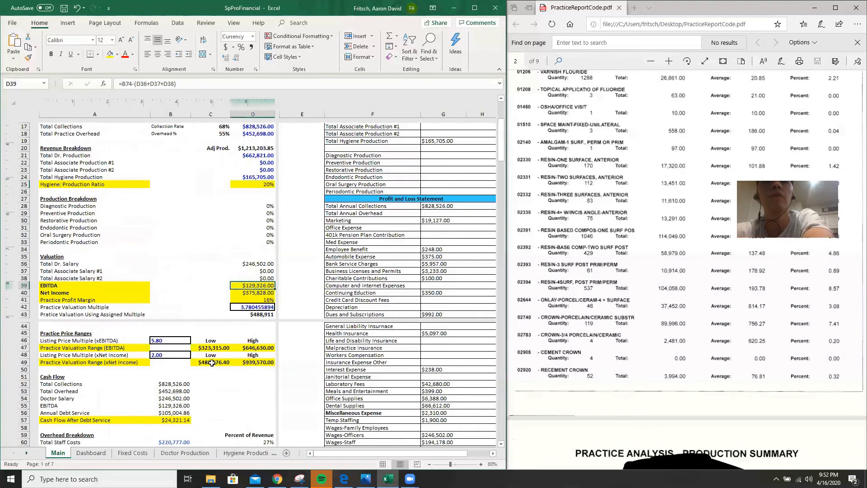
{"action": "left_click", "coordinate": [171, 412]}
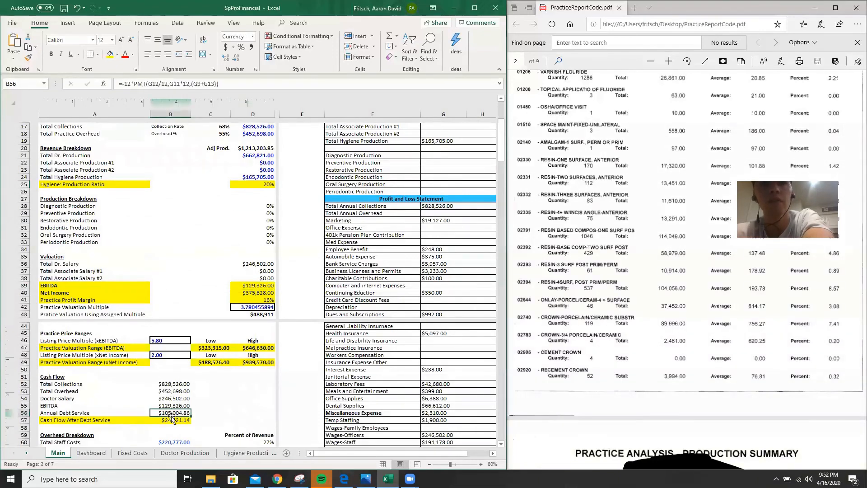
Step: Review the Cash Flow After Debt Service formula and the Listing Price Multiple (xEBITDA) formula
{"action": "left_click", "coordinate": [174, 423]}
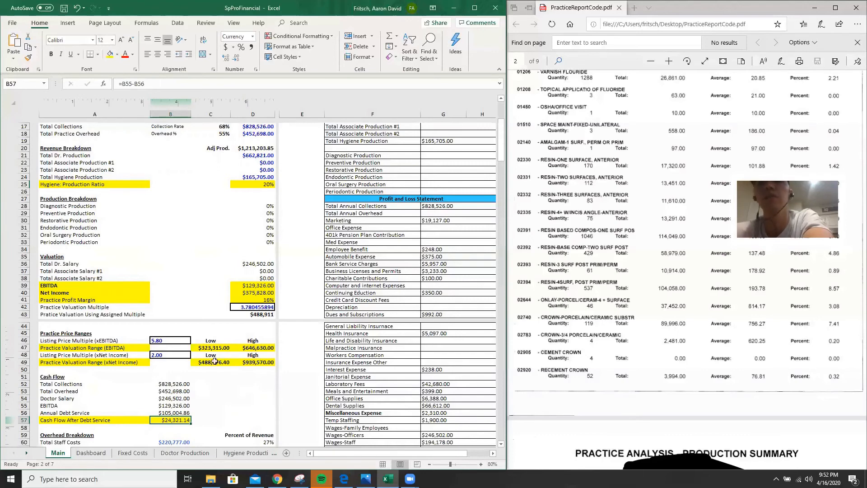
{"action": "left_click", "coordinate": [164, 340]}
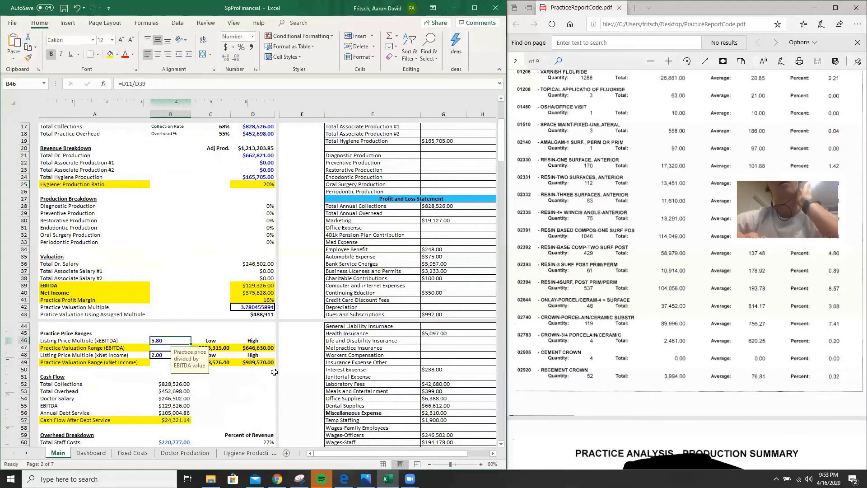
Step: Review the Hygiene Demand, Recall Volume, Reappointment Rate and Crown to 3/4 Surface Filling Ratio formulas
{"action": "scroll", "coordinate": [244, 402], "scroll_direction": "down", "scroll_amount": 10}
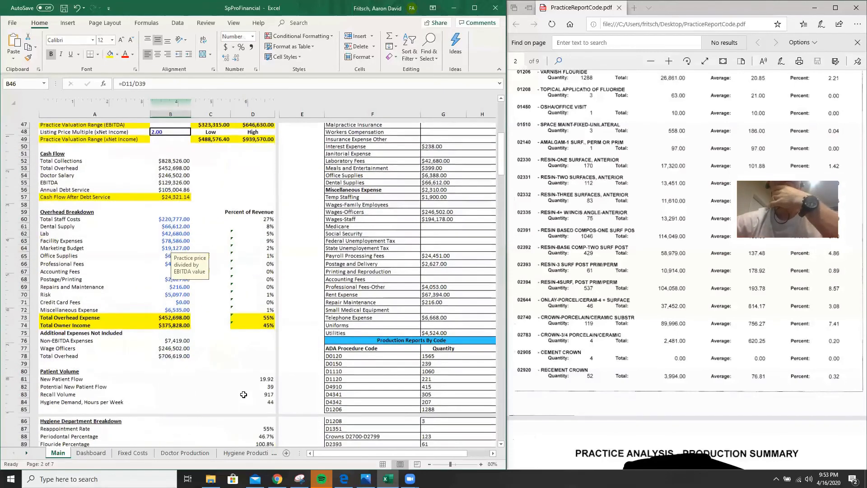
{"action": "scroll", "coordinate": [243, 394], "scroll_direction": "down", "scroll_amount": 4}
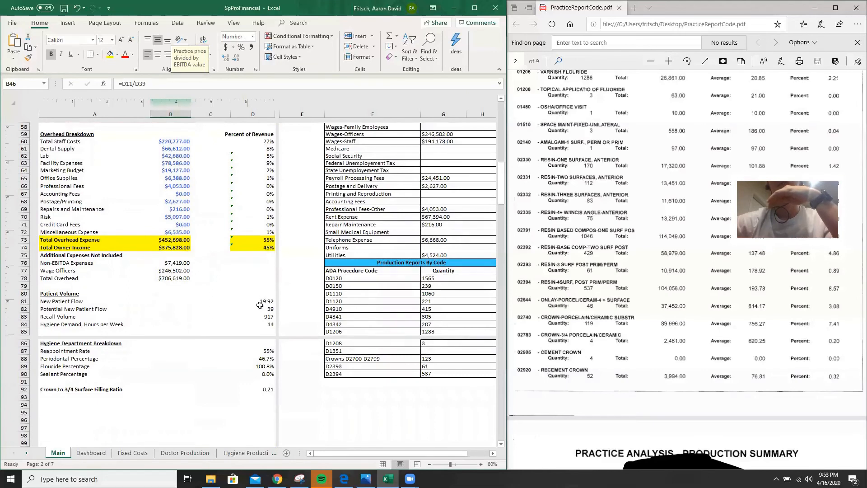
{"action": "left_click", "coordinate": [270, 324]}
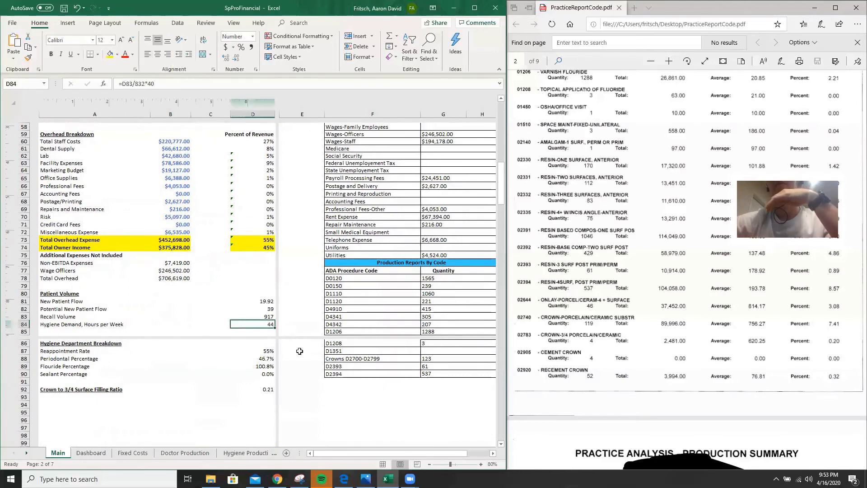
{"action": "left_click", "coordinate": [269, 317]}
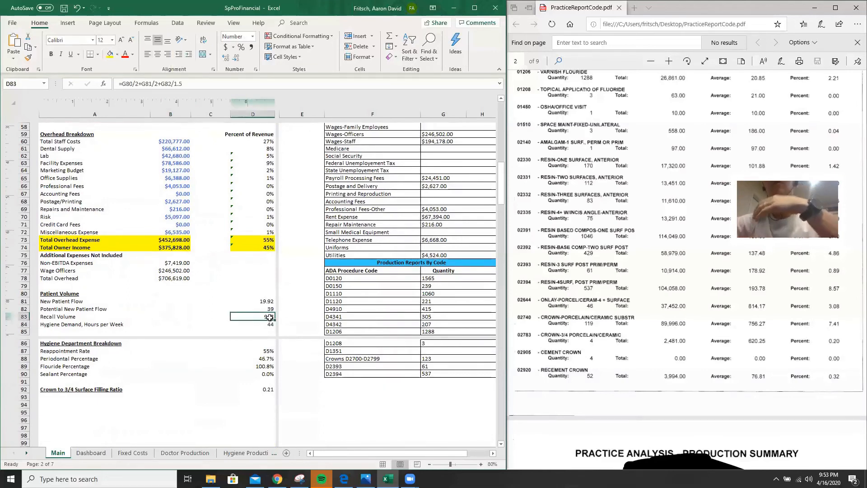
{"action": "left_click", "coordinate": [269, 352]}
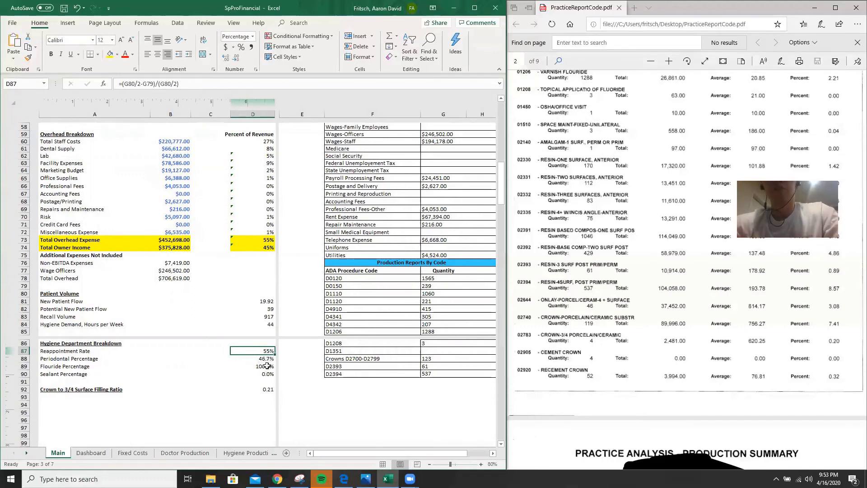
{"action": "left_click", "coordinate": [269, 388]}
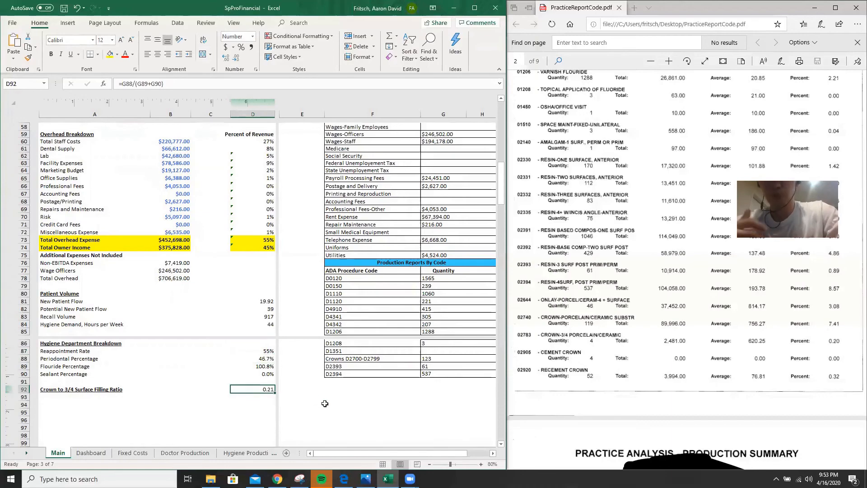
Step: Review the Total Collections in the Practice Overview and the Listing Price of the practice
{"action": "scroll", "coordinate": [324, 403], "scroll_direction": "up", "scroll_amount": 15}
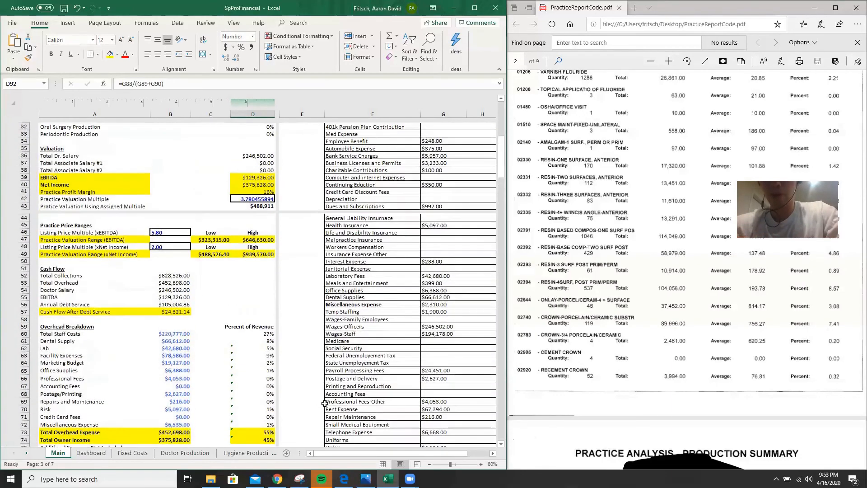
{"action": "scroll", "coordinate": [325, 403], "scroll_direction": "up", "scroll_amount": 2}
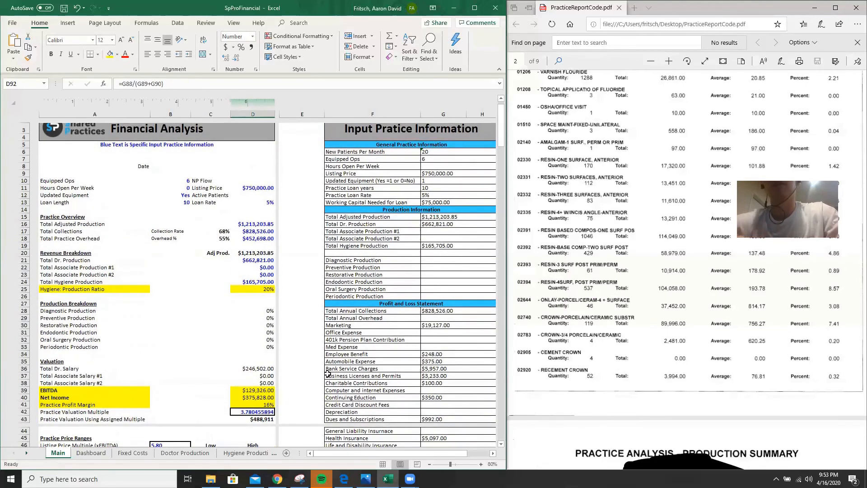
{"action": "left_click", "coordinate": [241, 229]}
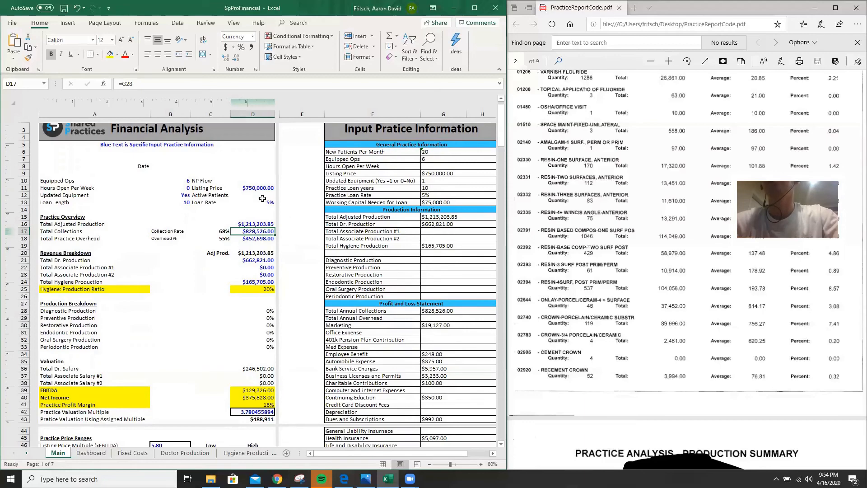
{"action": "left_click", "coordinate": [249, 188]}
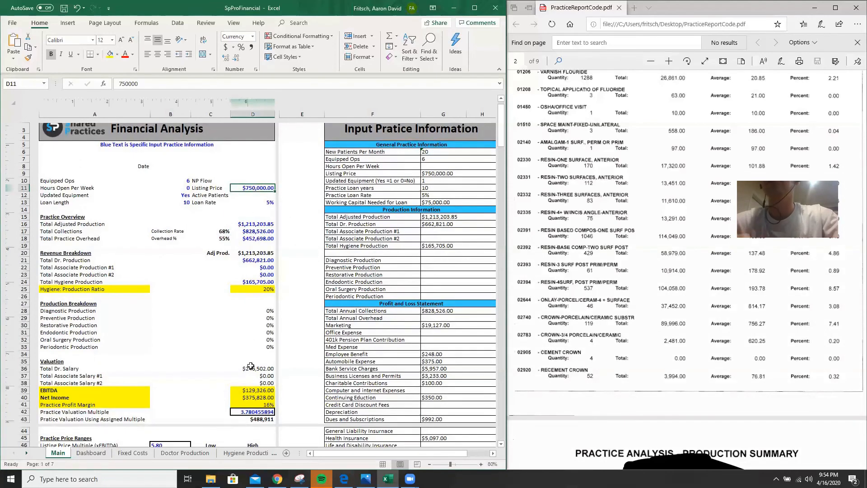
Step: Show the white space between the pages of the Main sheet, including header and footer areas
{"action": "scroll", "coordinate": [251, 365], "scroll_direction": "down", "scroll_amount": 8}
{"action": "scroll", "coordinate": [251, 365], "scroll_direction": "down", "scroll_amount": 13}
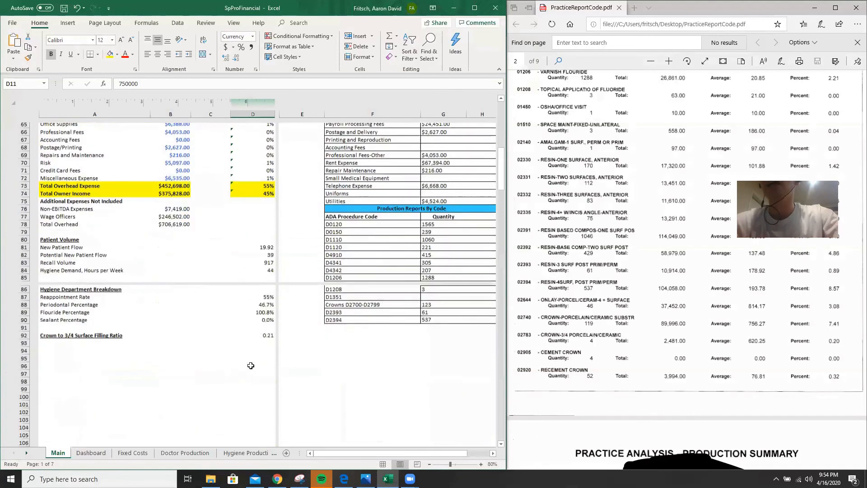
{"action": "double_click", "coordinate": [276, 326]}
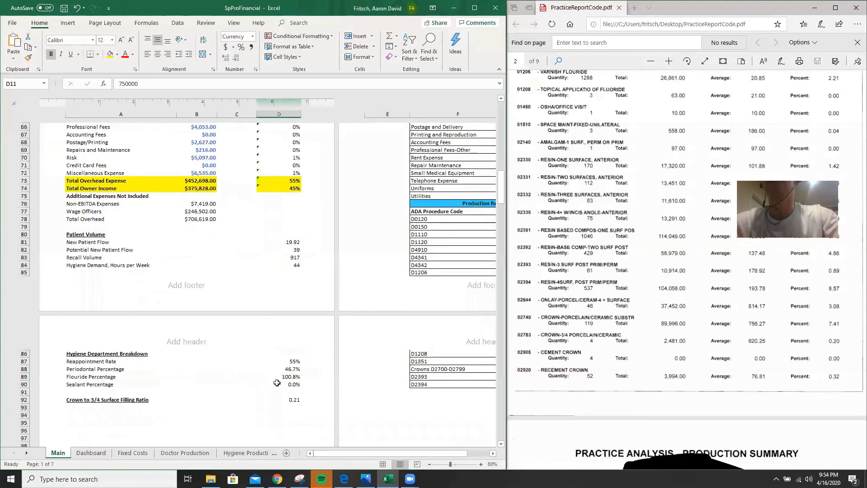
Step: Skim the Main sheet from the valuation through overhead, patient volume and the Production Reports By Code table, then return to the general information
{"action": "scroll", "coordinate": [375, 309], "scroll_direction": "down", "scroll_amount": 5}
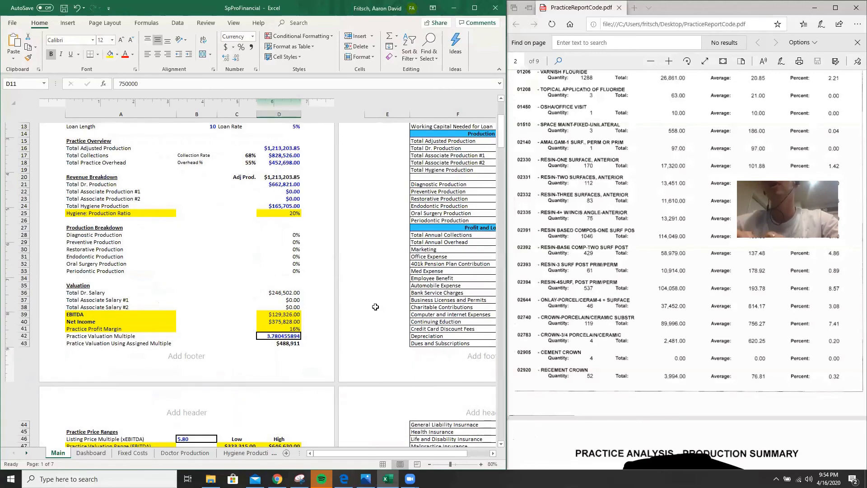
{"action": "scroll", "coordinate": [376, 307], "scroll_direction": "down", "scroll_amount": 5}
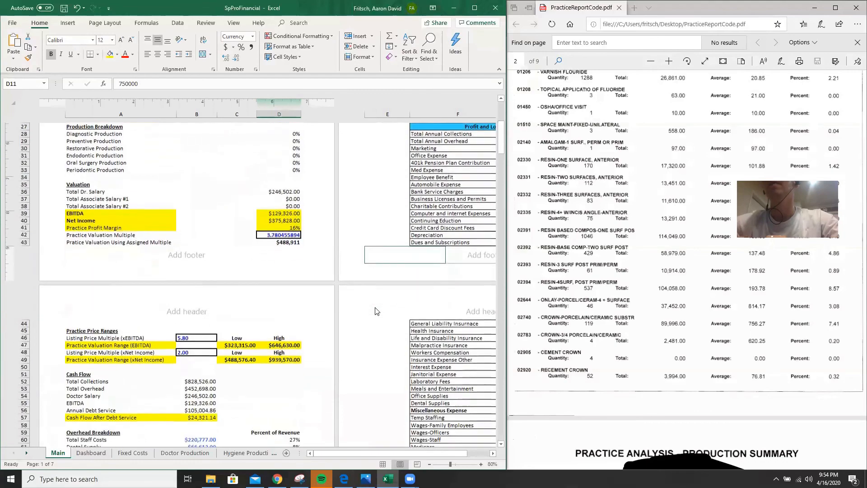
{"action": "scroll", "coordinate": [375, 309], "scroll_direction": "down", "scroll_amount": 5}
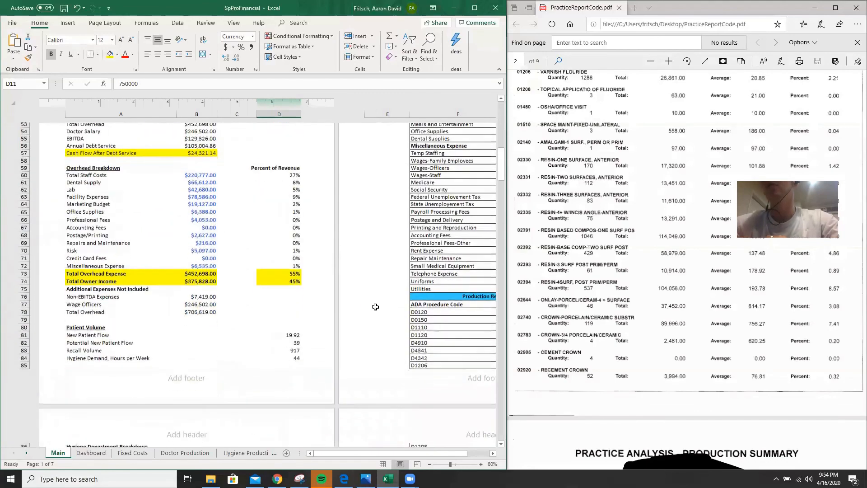
{"action": "scroll", "coordinate": [375, 307], "scroll_direction": "down", "scroll_amount": 5}
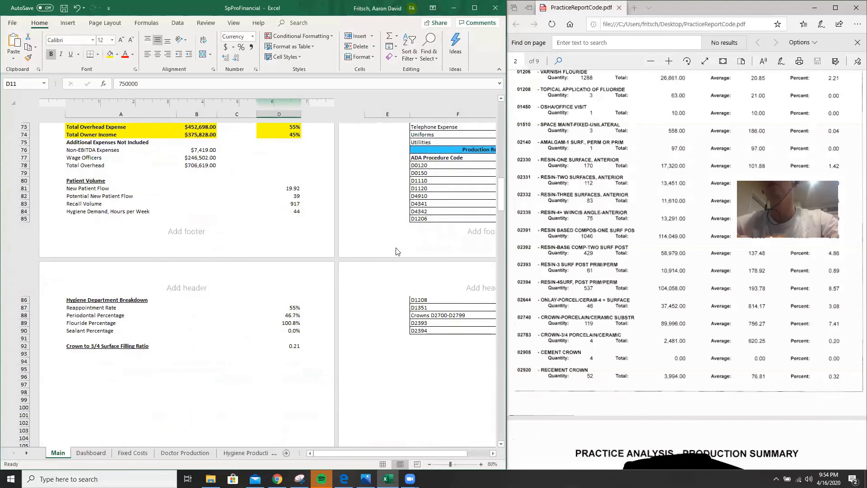
{"action": "scroll", "coordinate": [396, 252], "scroll_direction": "right", "scroll_amount": 5}
{"action": "scroll", "coordinate": [397, 252], "scroll_direction": "up", "scroll_amount": 2}
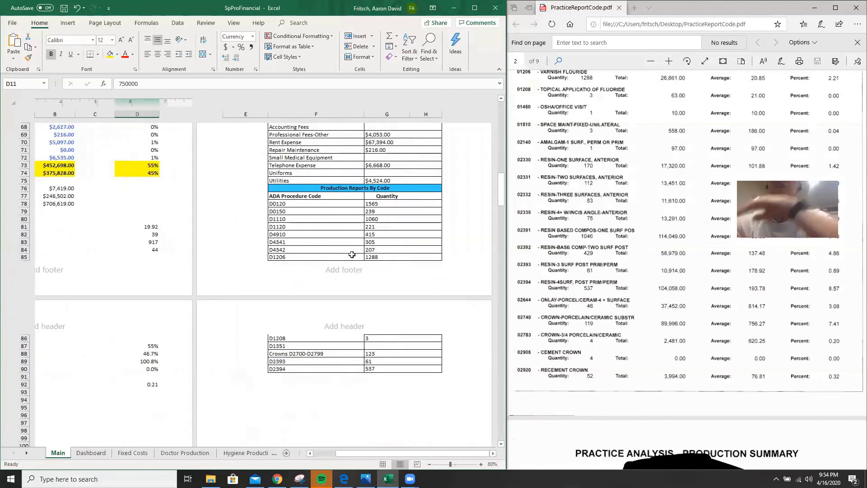
{"action": "scroll", "coordinate": [315, 275], "scroll_direction": "up", "scroll_amount": 3}
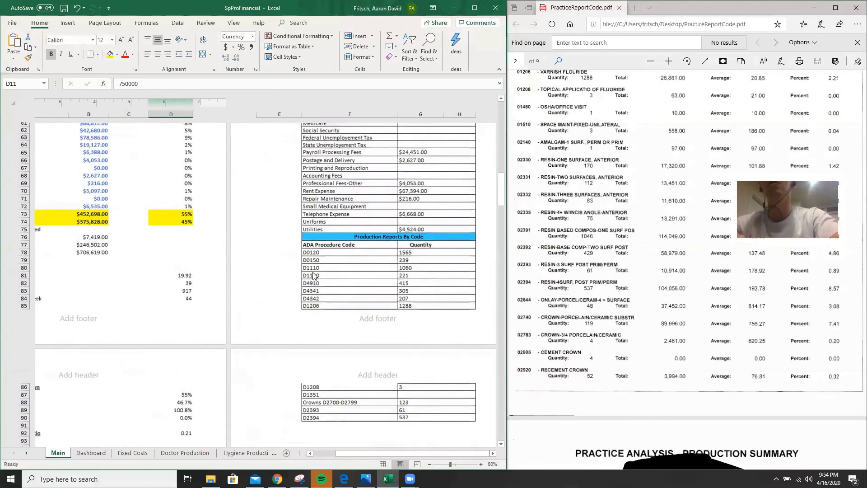
{"action": "scroll", "coordinate": [313, 272], "scroll_direction": "left", "scroll_amount": 4}
{"action": "scroll", "coordinate": [313, 273], "scroll_direction": "up", "scroll_amount": 6}
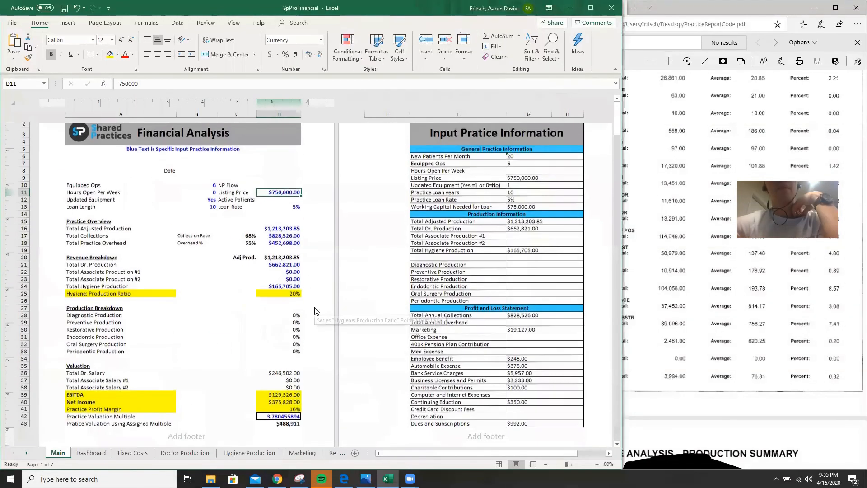
Step: Narrow the PracticeReportCode.pdf window so the spreadsheet's Input Practice Information table is fully visible beside it
{"action": "scroll", "coordinate": [316, 311], "scroll_direction": "down", "scroll_amount": 2}
{"action": "left_click", "coordinate": [678, 270]}
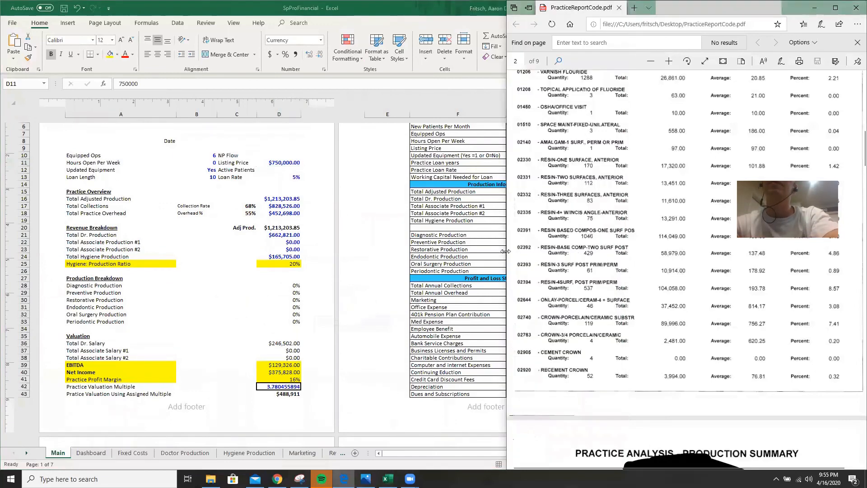
{"action": "left_click_drag", "start_coordinate": [505, 261], "coordinate": [590, 278]}
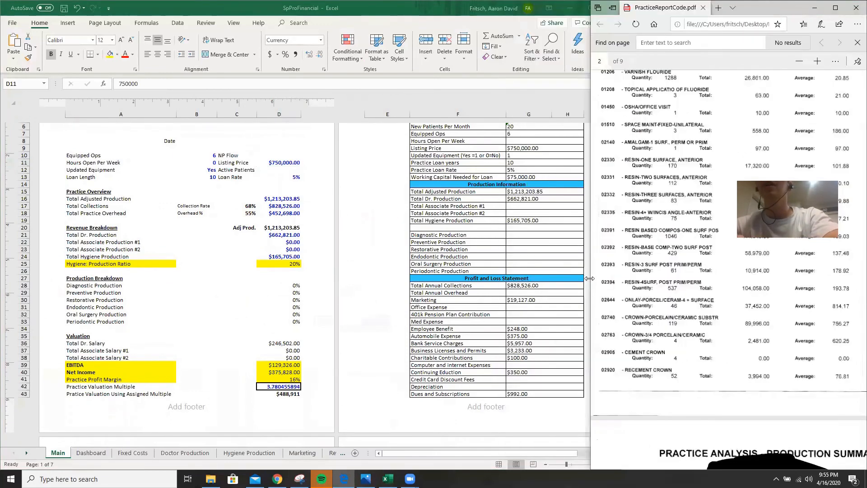
Step: Examine the procedure codes, totals and percentages in the production report against the empty Diagnostic Production input and the other production categories
{"action": "scroll", "coordinate": [635, 294], "scroll_direction": "up", "scroll_amount": 10}
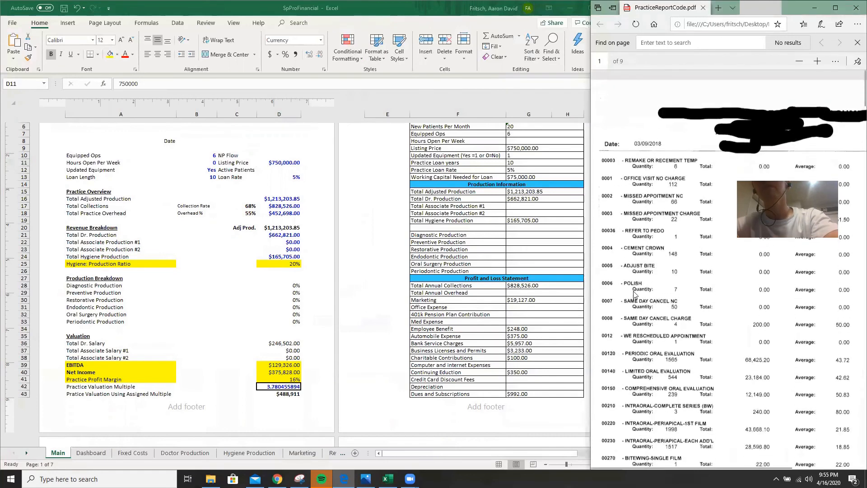
{"action": "left_click", "coordinate": [517, 233]}
{"action": "left_click", "coordinate": [517, 234]}
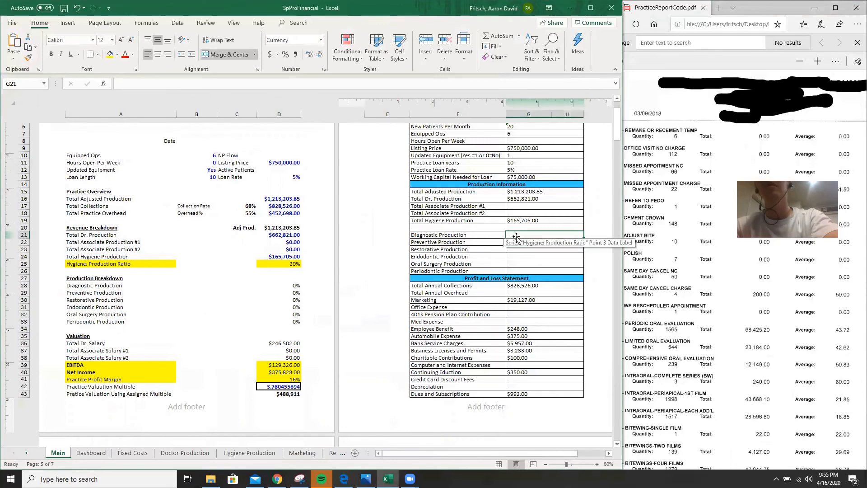
{"action": "left_click", "coordinate": [632, 131]}
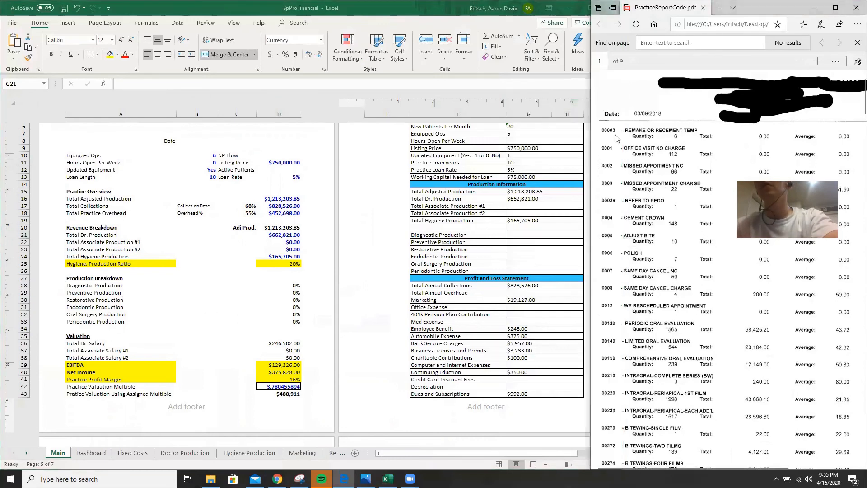
{"action": "scroll", "coordinate": [654, 332], "scroll_direction": "down", "scroll_amount": 3}
{"action": "scroll", "coordinate": [654, 331], "scroll_direction": "down", "scroll_amount": 6}
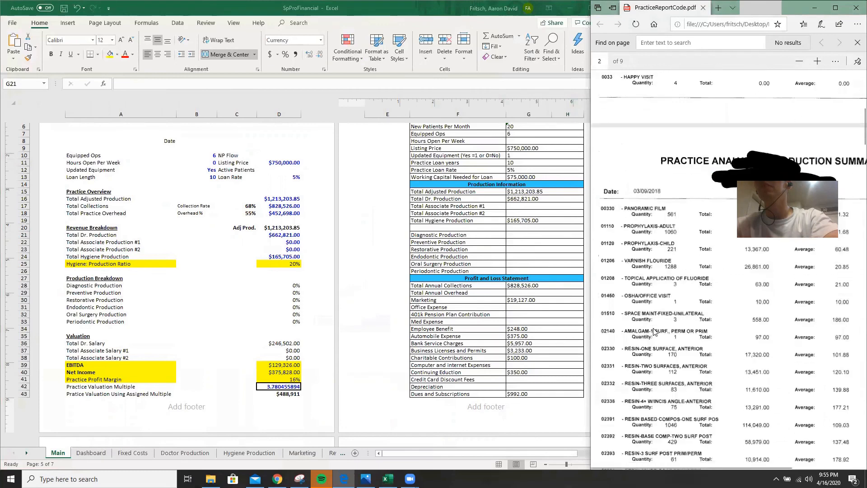
{"action": "scroll", "coordinate": [654, 332], "scroll_direction": "up", "scroll_amount": 2}
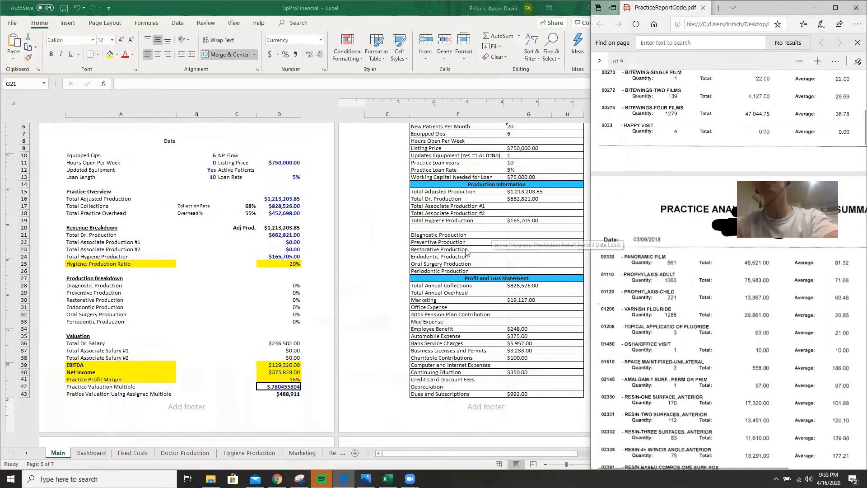
{"action": "scroll", "coordinate": [607, 281], "scroll_direction": "down", "scroll_amount": 5}
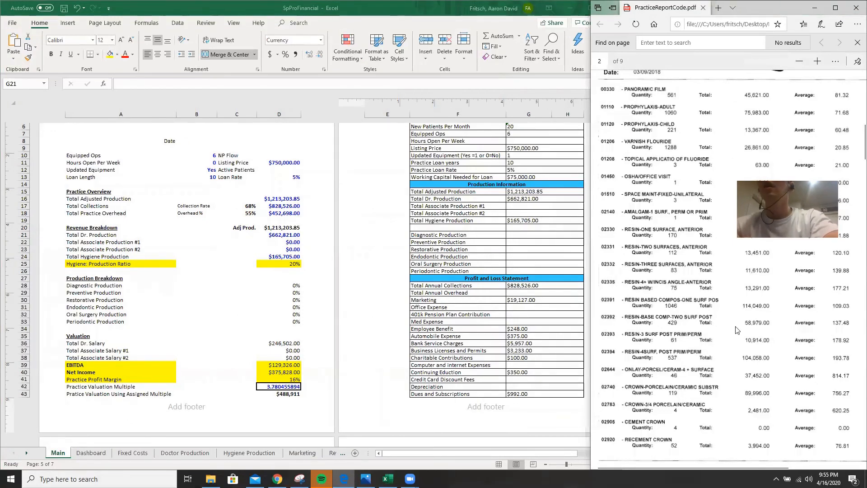
{"action": "scroll", "coordinate": [735, 329], "scroll_direction": "right", "scroll_amount": 2}
{"action": "scroll", "coordinate": [735, 329], "scroll_direction": "right", "scroll_amount": 2}
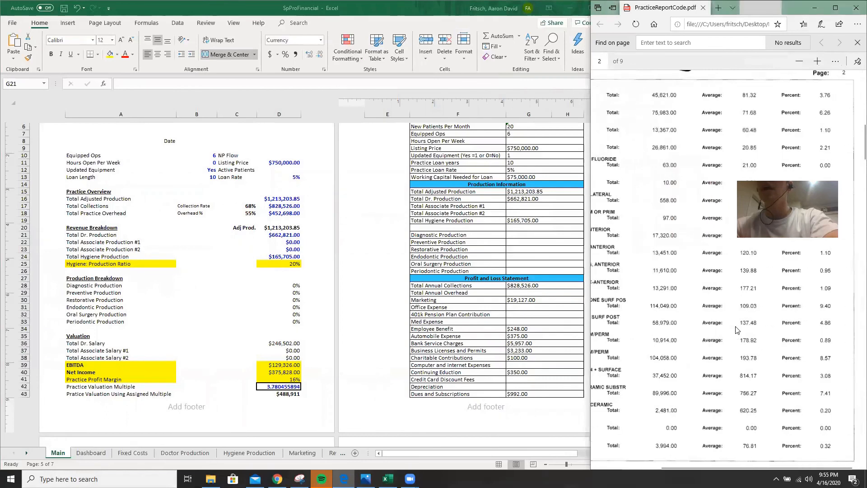
{"action": "scroll", "coordinate": [735, 329], "scroll_direction": "left", "scroll_amount": 3}
{"action": "scroll", "coordinate": [735, 329], "scroll_direction": "right", "scroll_amount": 2}
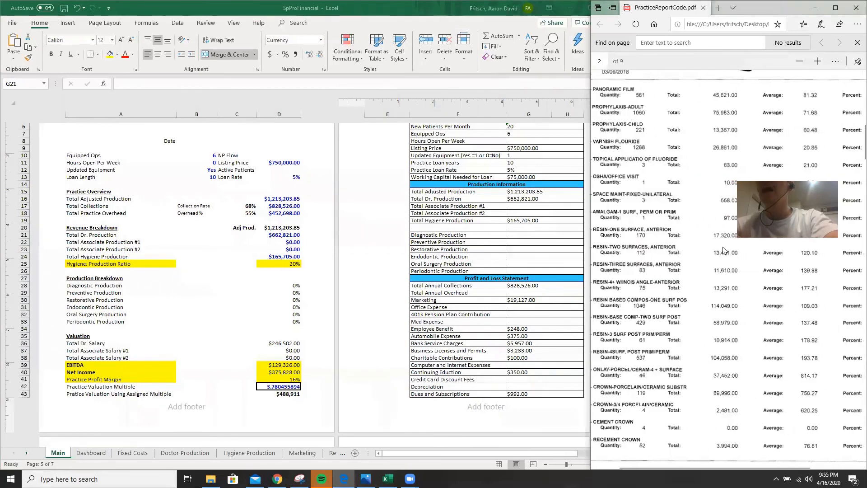
Step: Review the Diagnostic Production input and the Endodontic Production percentage formula, then look over the hygiene figures and production codes on the Main sheet
{"action": "left_click", "coordinate": [513, 234]}
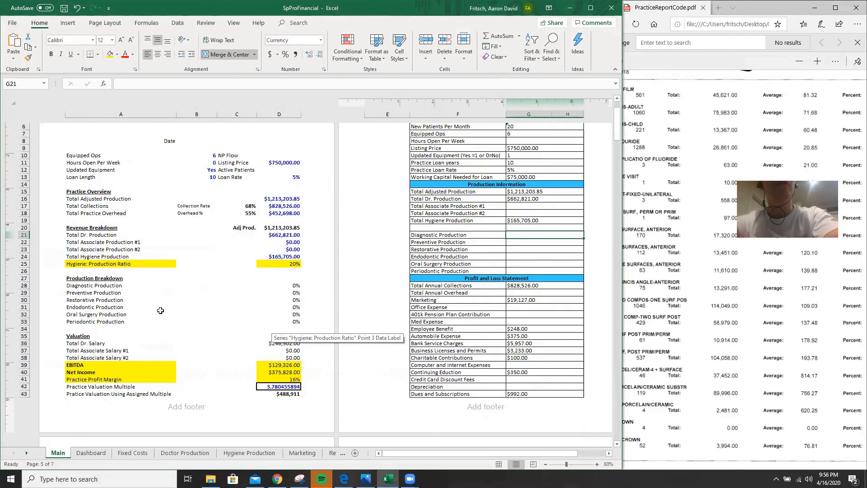
{"action": "left_click", "coordinate": [294, 309]}
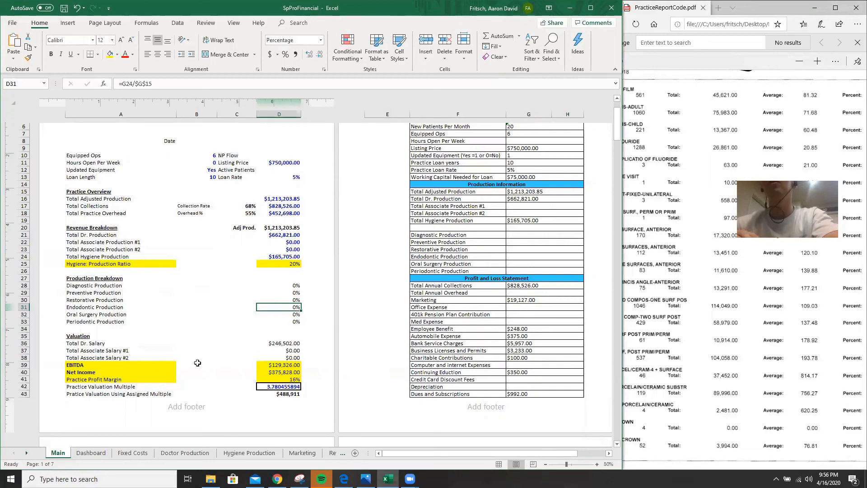
{"action": "scroll", "coordinate": [367, 351], "scroll_direction": "down", "scroll_amount": 6}
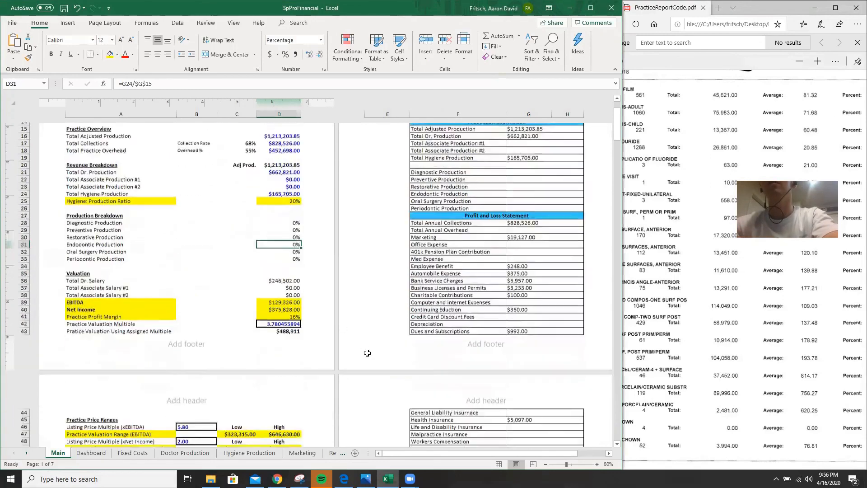
{"action": "scroll", "coordinate": [367, 353], "scroll_direction": "down", "scroll_amount": 15}
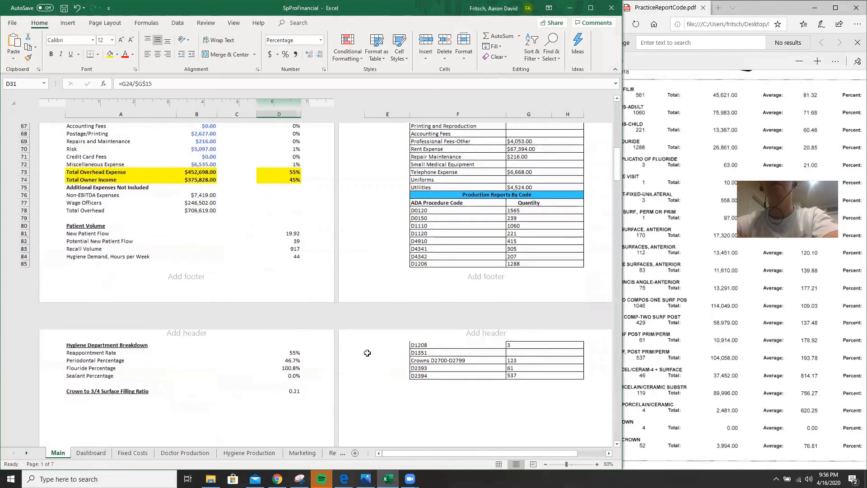
Step: Look over the whole Main sheet once more, from the practice overview and valuation through cash flow and overhead to the hygiene department breakdown
{"action": "scroll", "coordinate": [367, 352], "scroll_direction": "down", "scroll_amount": 5}
{"action": "scroll", "coordinate": [367, 353], "scroll_direction": "up", "scroll_amount": 7}
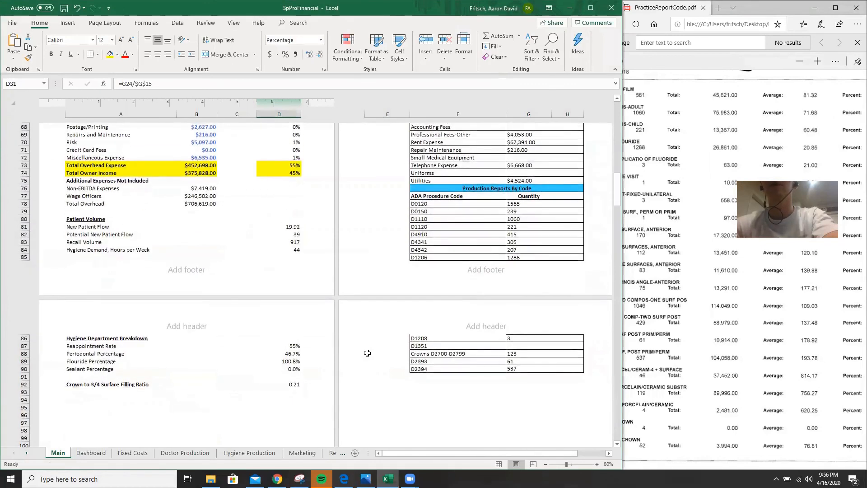
{"action": "scroll", "coordinate": [367, 353], "scroll_direction": "up", "scroll_amount": 7}
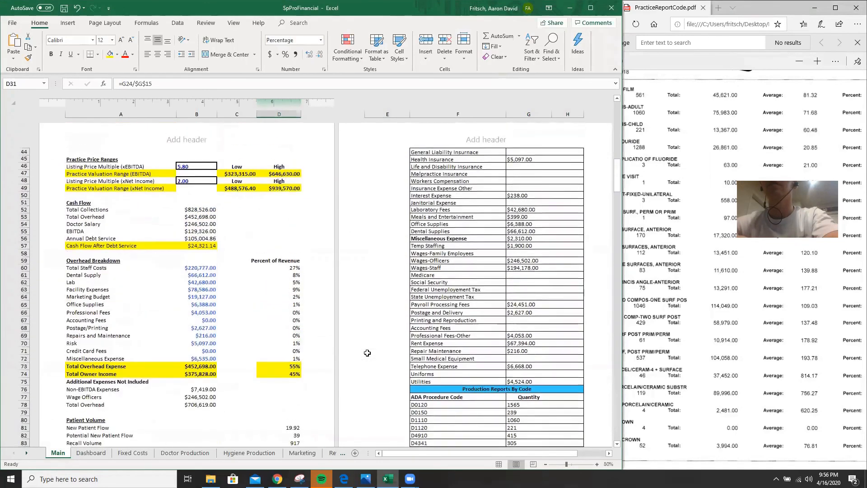
{"action": "scroll", "coordinate": [367, 352], "scroll_direction": "up", "scroll_amount": 9}
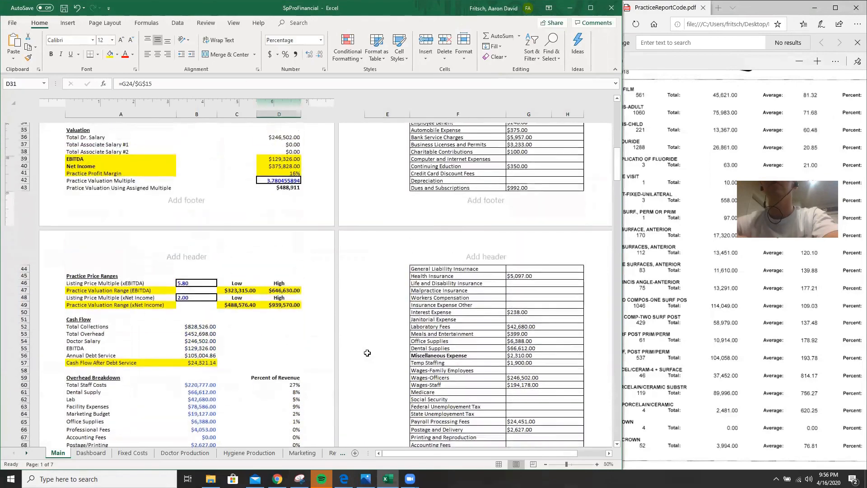
{"action": "scroll", "coordinate": [368, 357], "scroll_direction": "up", "scroll_amount": 5}
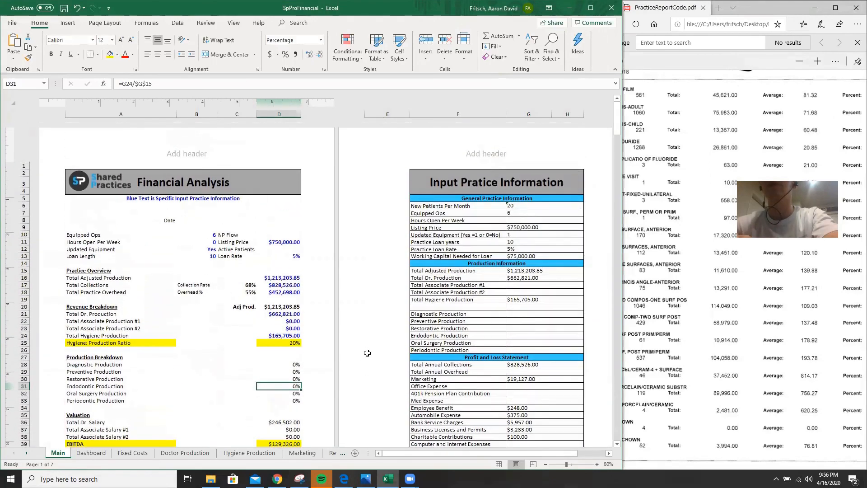
{"action": "scroll", "coordinate": [367, 357], "scroll_direction": "down", "scroll_amount": 5}
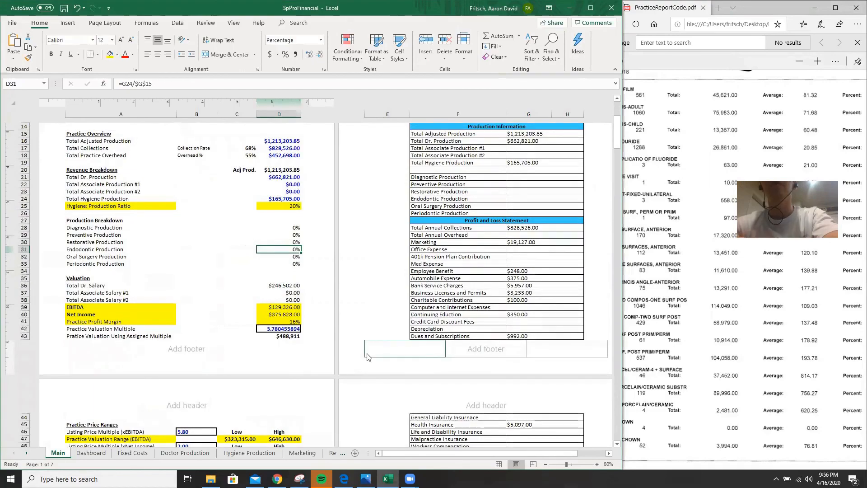
{"action": "scroll", "coordinate": [367, 357], "scroll_direction": "down", "scroll_amount": 20}
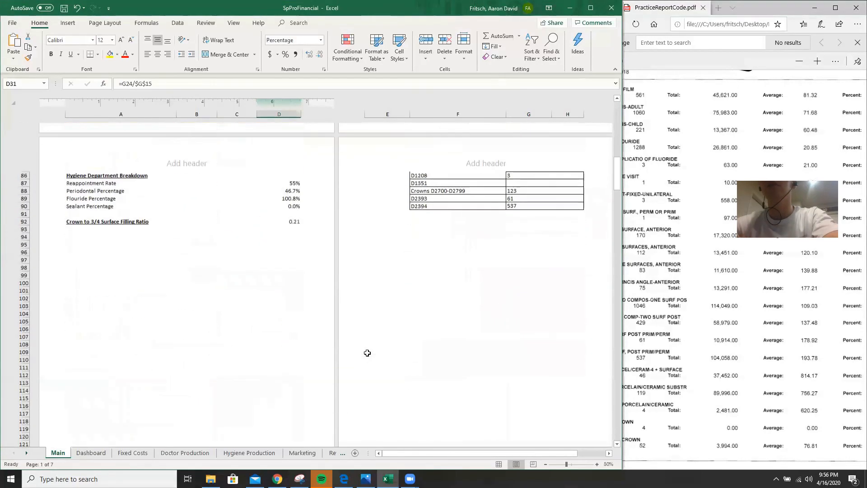
{"action": "scroll", "coordinate": [367, 353], "scroll_direction": "up", "scroll_amount": 20}
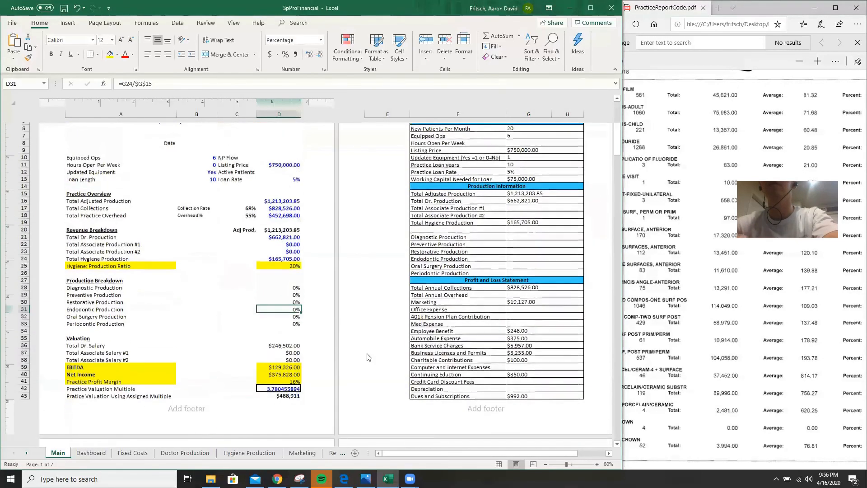